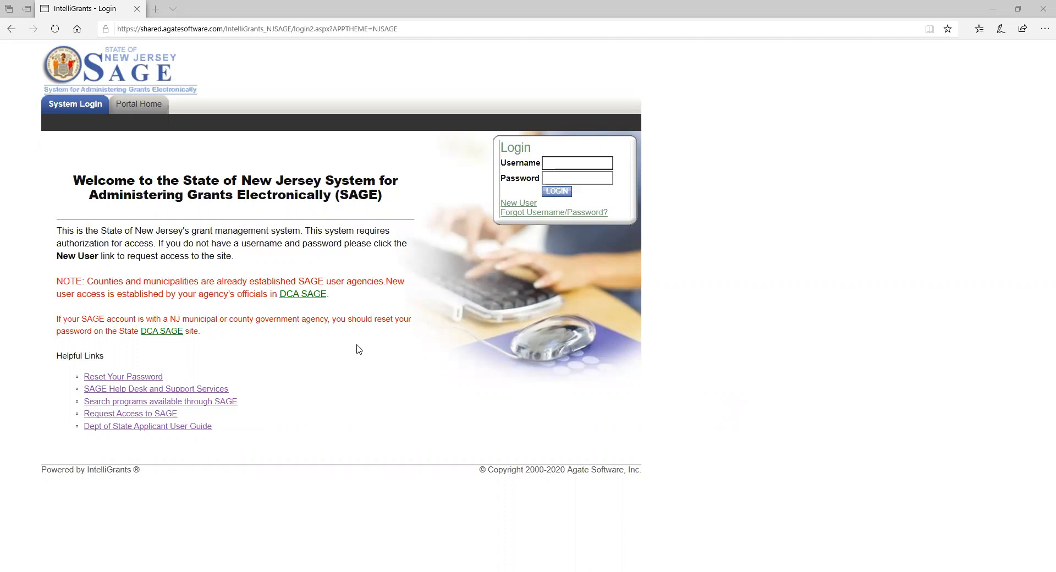
Log in to the SAGE grants system with the authorized official's saved username and password
{"action": "left_click", "coordinate": [565, 165]}
{"action": "left_click", "coordinate": [566, 163]}
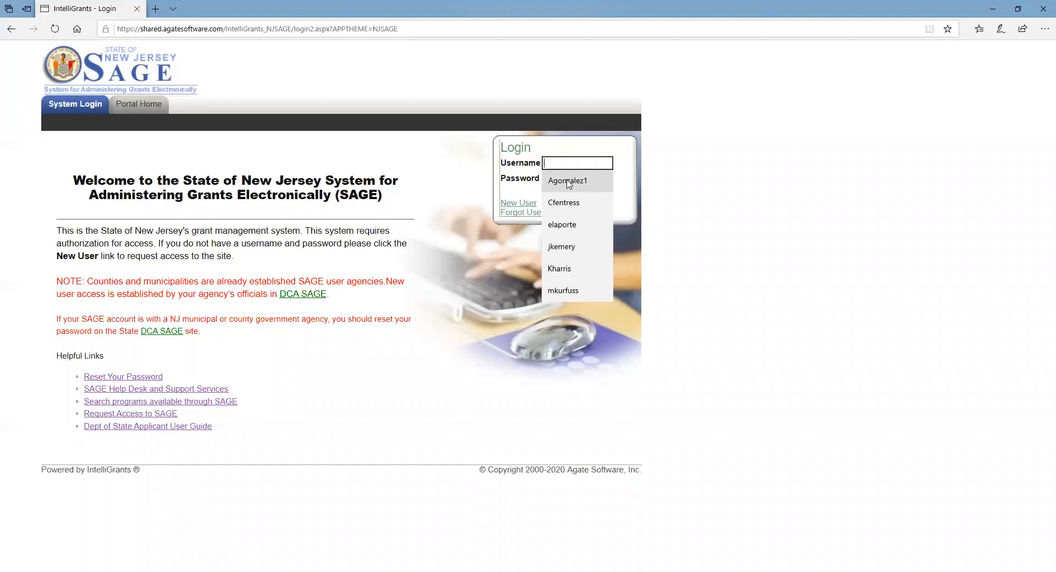
{"action": "left_click", "coordinate": [565, 186]}
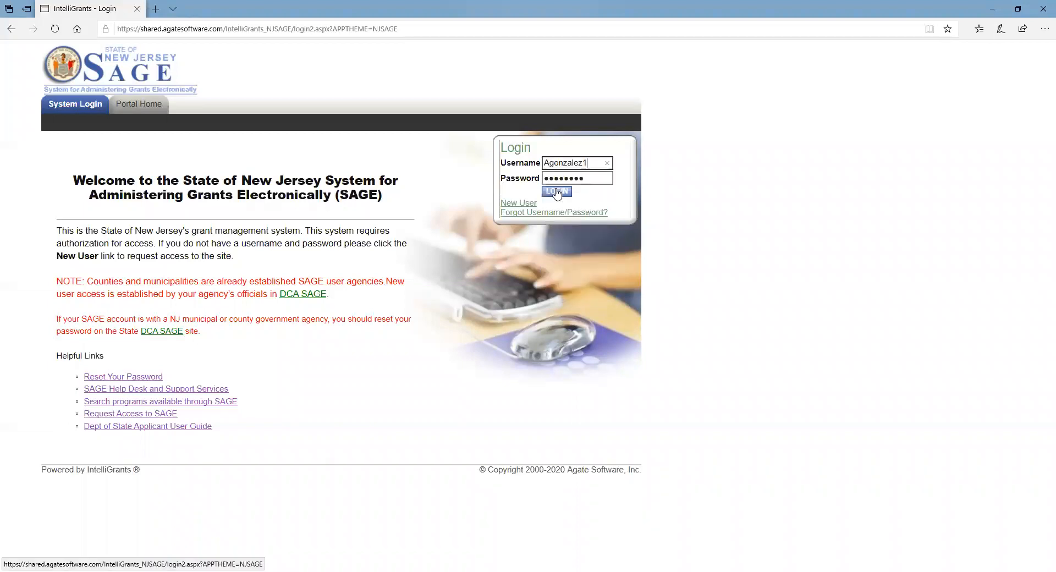
{"action": "left_click", "coordinate": [557, 192]}
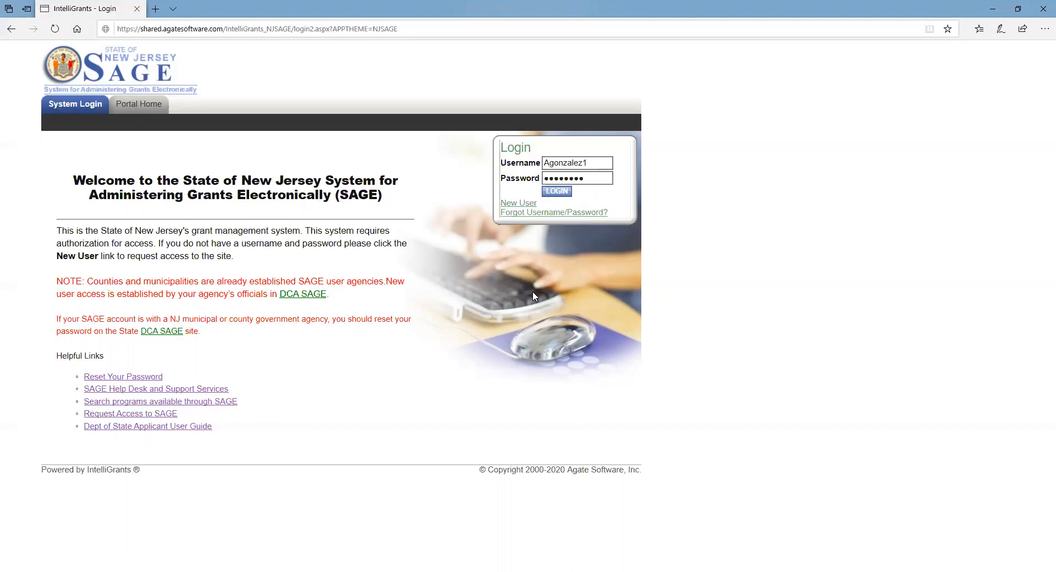
{"action": "left_click", "coordinate": [556, 191]}
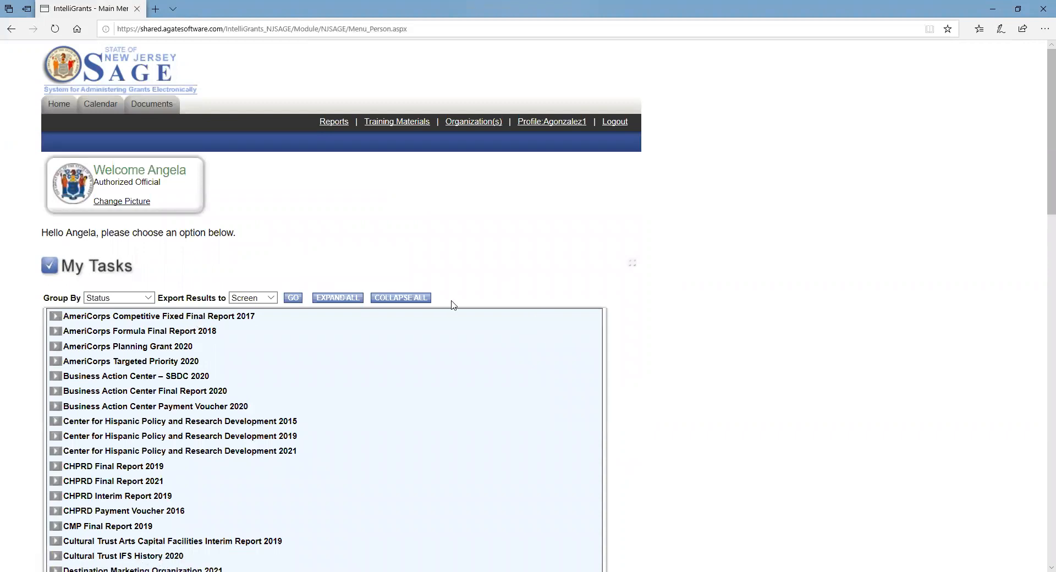
Search all documents for type DOS2020C3-NP with the status Executed
{"action": "scroll", "coordinate": [384, 338], "scroll_direction": "down", "scroll_amount": 15}
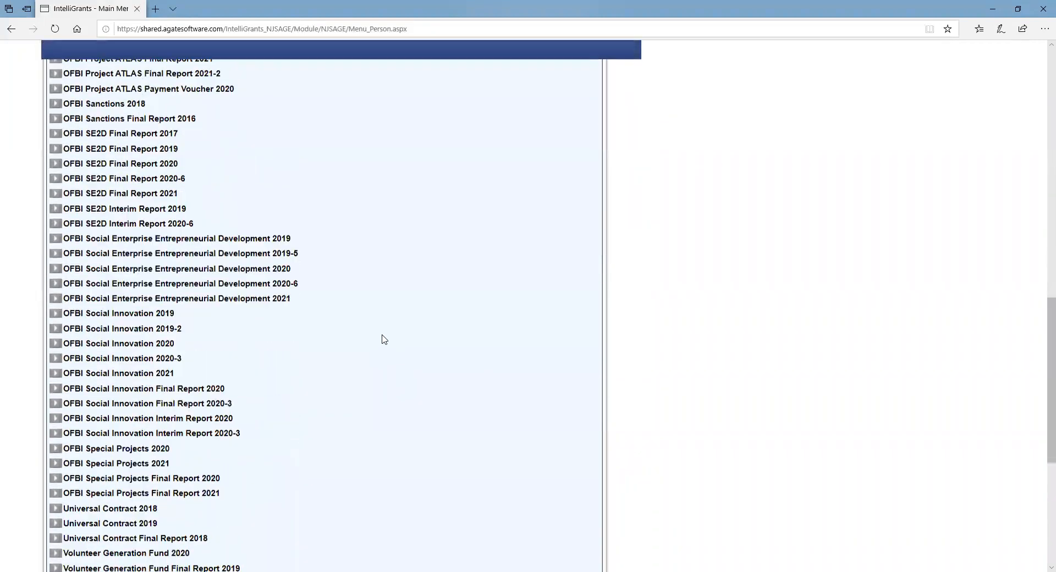
{"action": "scroll", "coordinate": [384, 339], "scroll_direction": "up", "scroll_amount": 15}
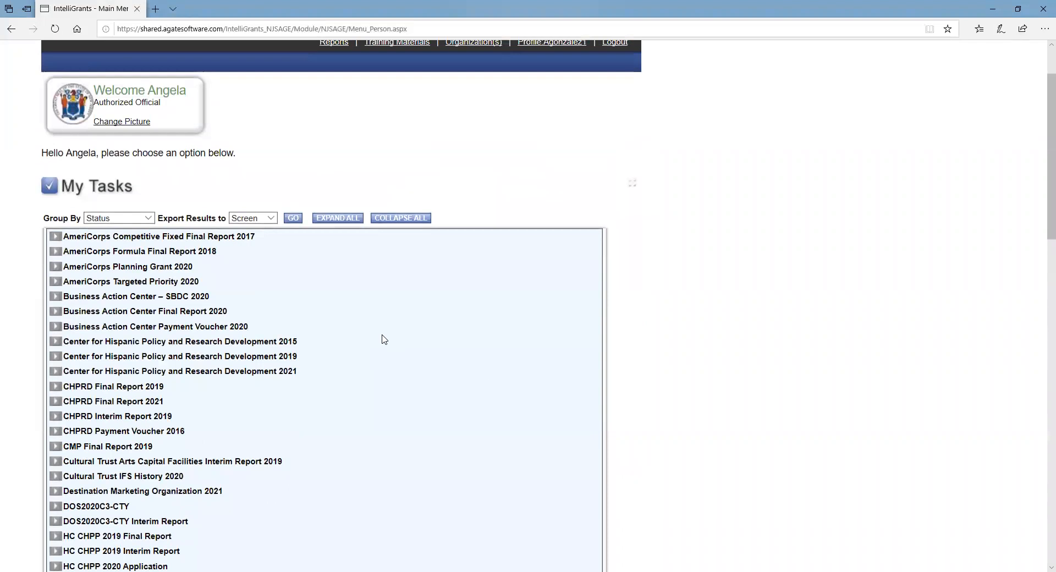
{"action": "scroll", "coordinate": [384, 339], "scroll_direction": "up", "scroll_amount": 2}
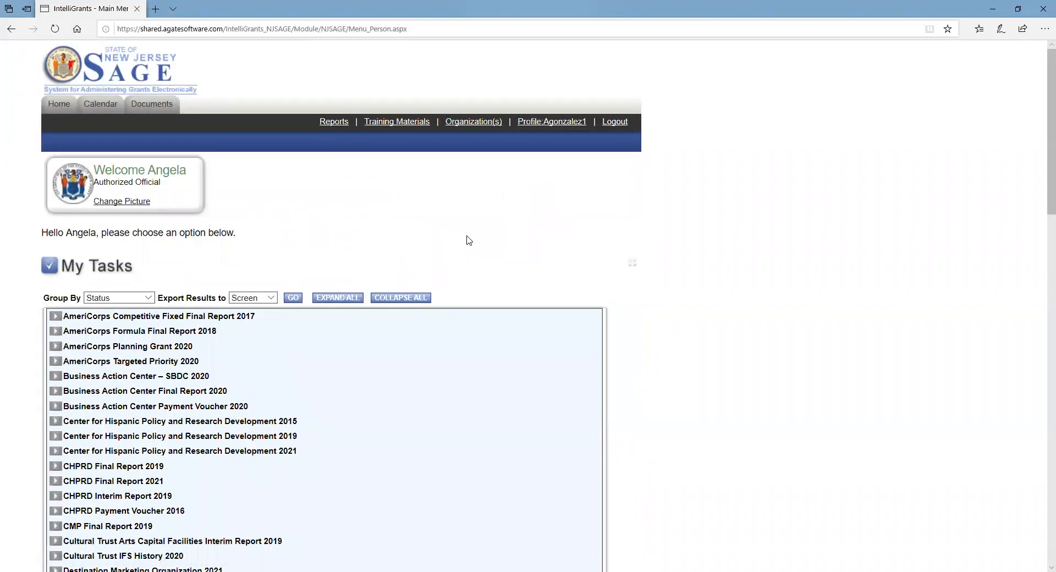
{"action": "left_click", "coordinate": [147, 106]}
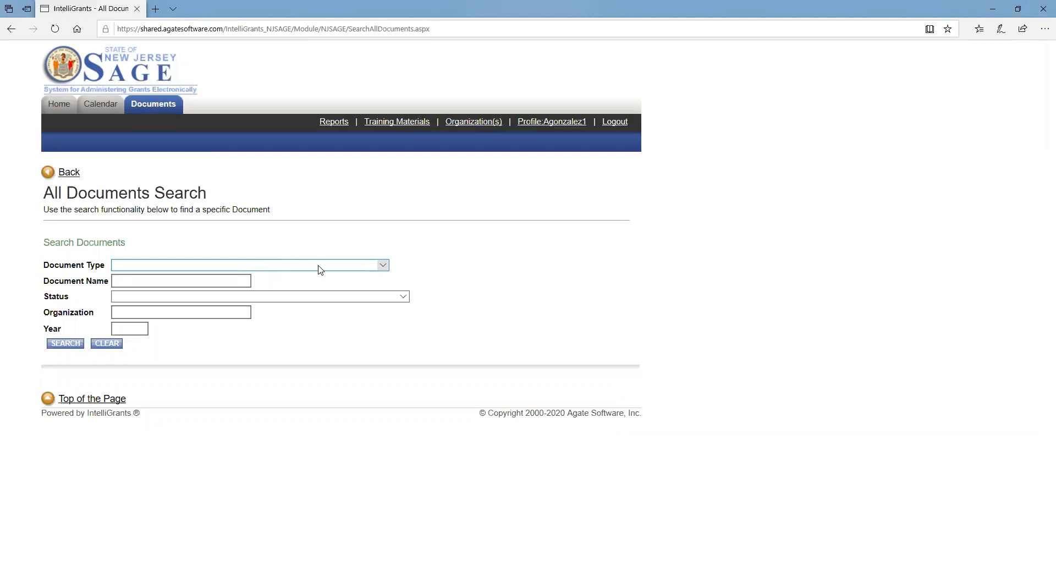
{"action": "left_click", "coordinate": [382, 265]}
{"action": "left_click_drag", "start_coordinate": [383, 275], "coordinate": [390, 377]}
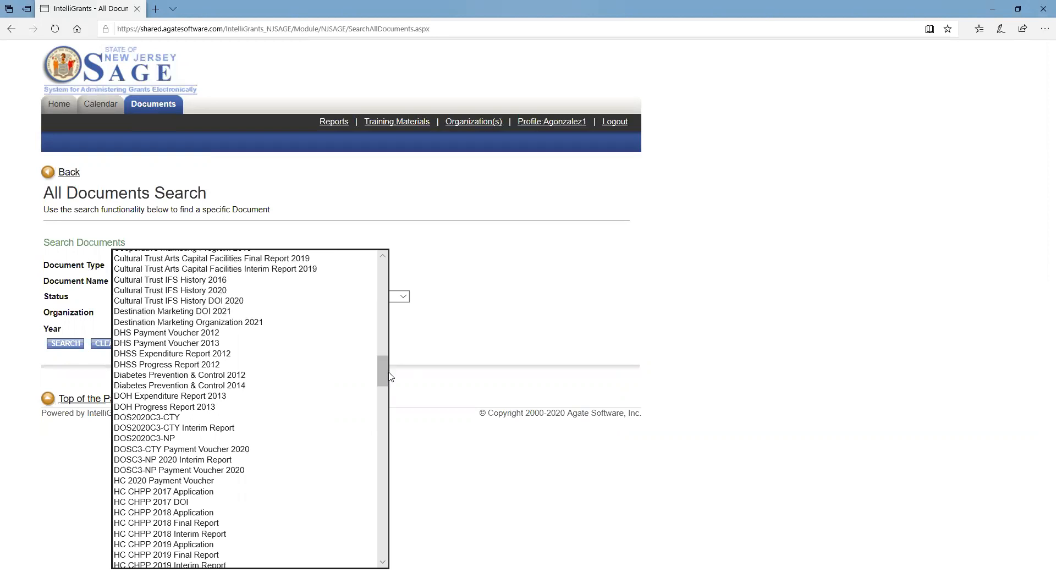
{"action": "left_click", "coordinate": [177, 439]}
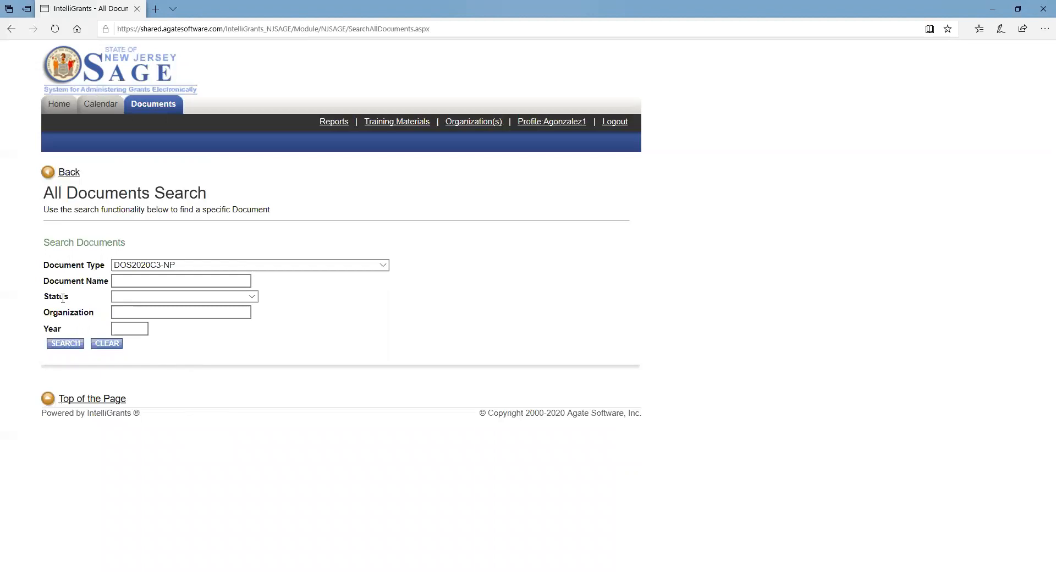
{"action": "left_click", "coordinate": [252, 297]}
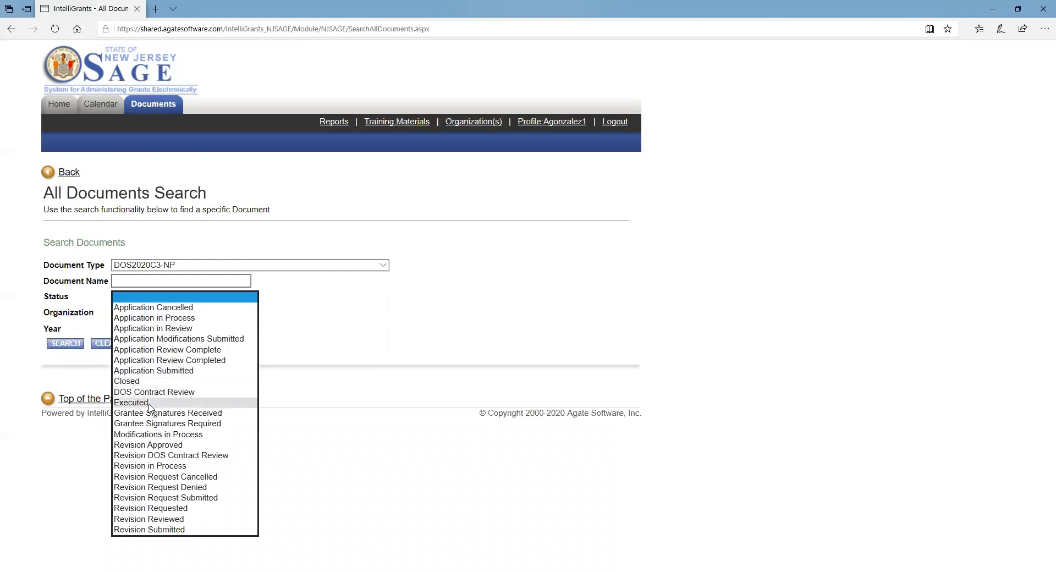
{"action": "left_click", "coordinate": [150, 407]}
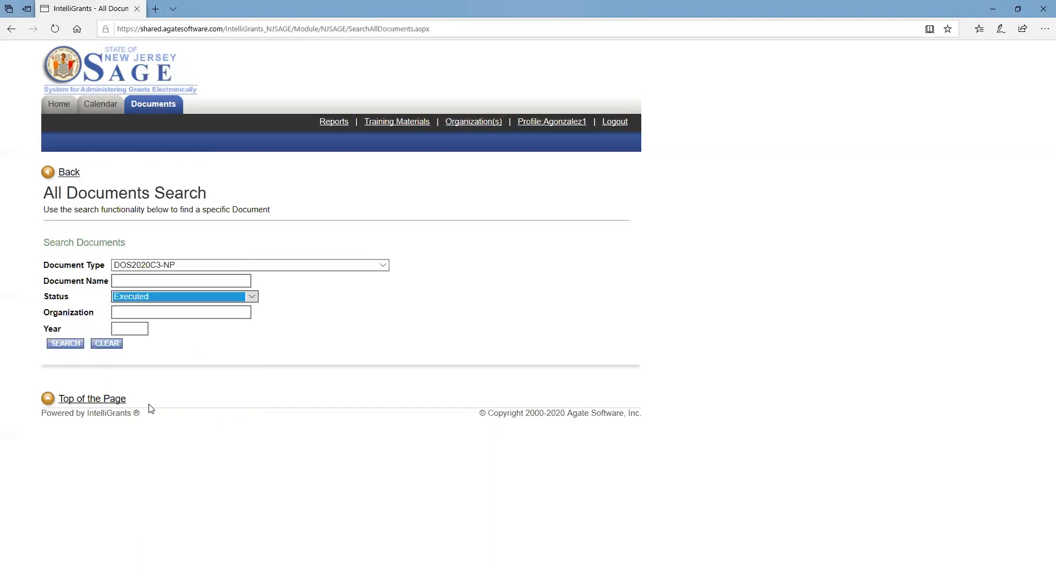
{"action": "left_click", "coordinate": [66, 344]}
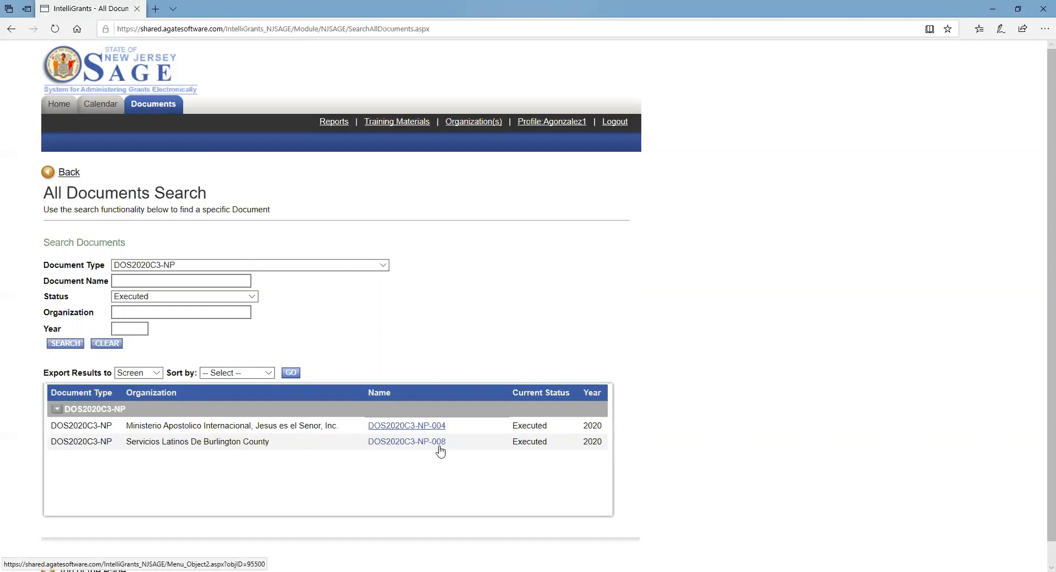
Open the executed Servicios Latinos De Burlington County document from the search results and review its document snapshot
{"action": "left_click", "coordinate": [393, 447]}
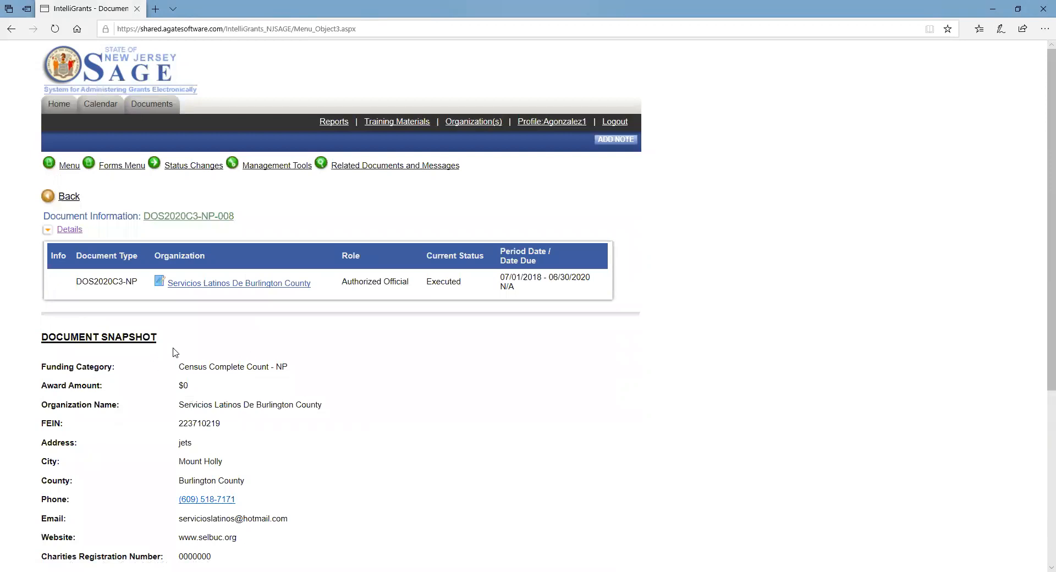
{"action": "scroll", "coordinate": [331, 367], "scroll_direction": "down", "scroll_amount": 2}
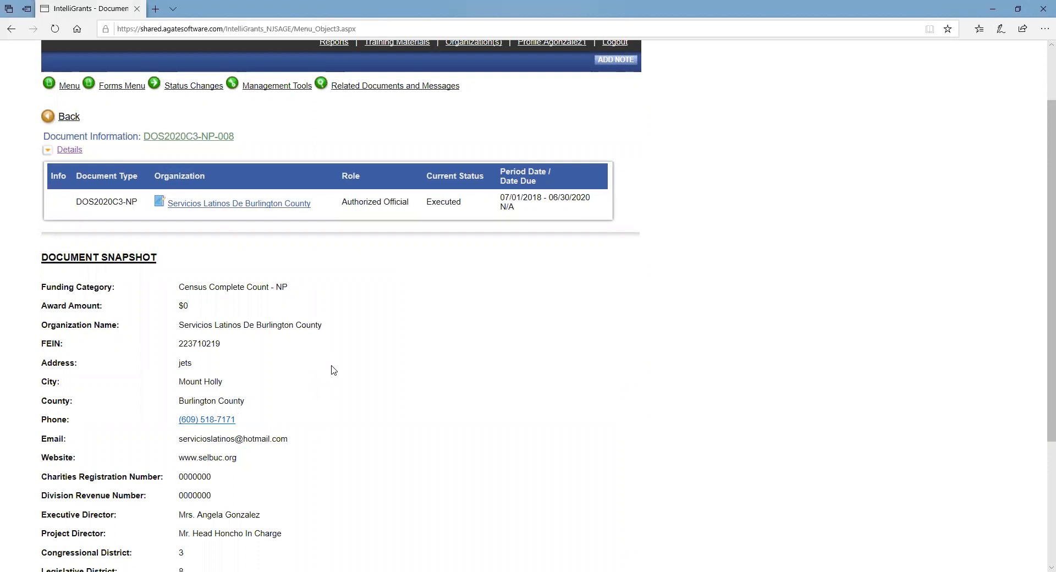
{"action": "scroll", "coordinate": [334, 370], "scroll_direction": "up", "scroll_amount": 2}
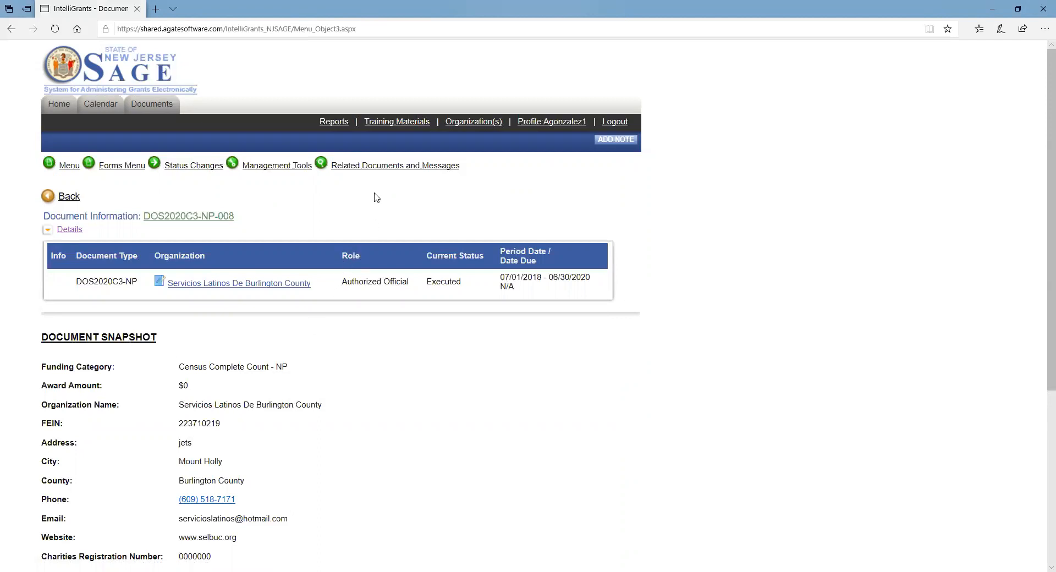
Initiate a DOSC3-NP 2020 Interim Report from the grant's related documents and accept the agreement
{"action": "mouse_move", "coordinate": [378, 169]}
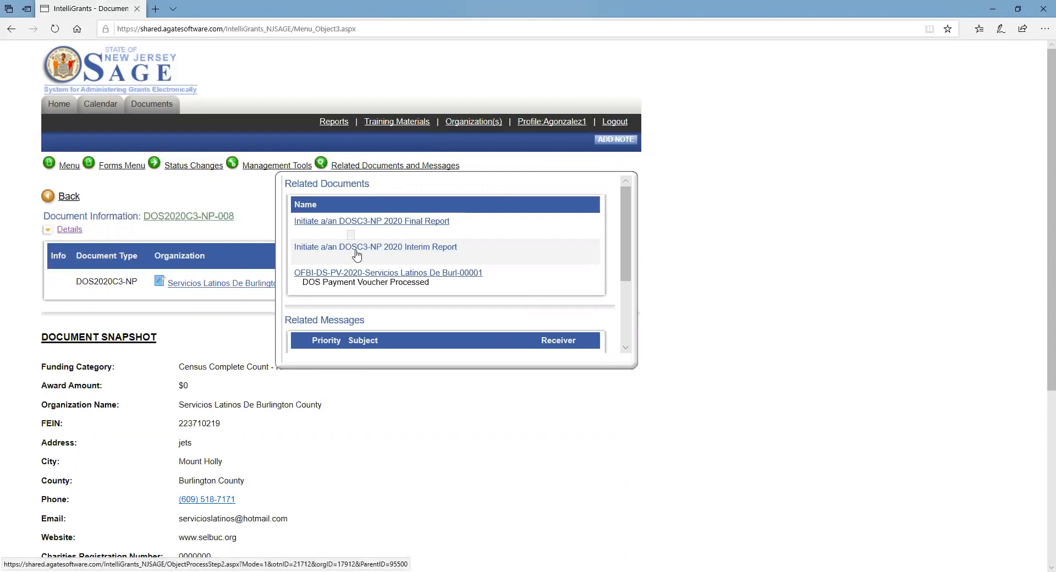
{"action": "left_click", "coordinate": [412, 249]}
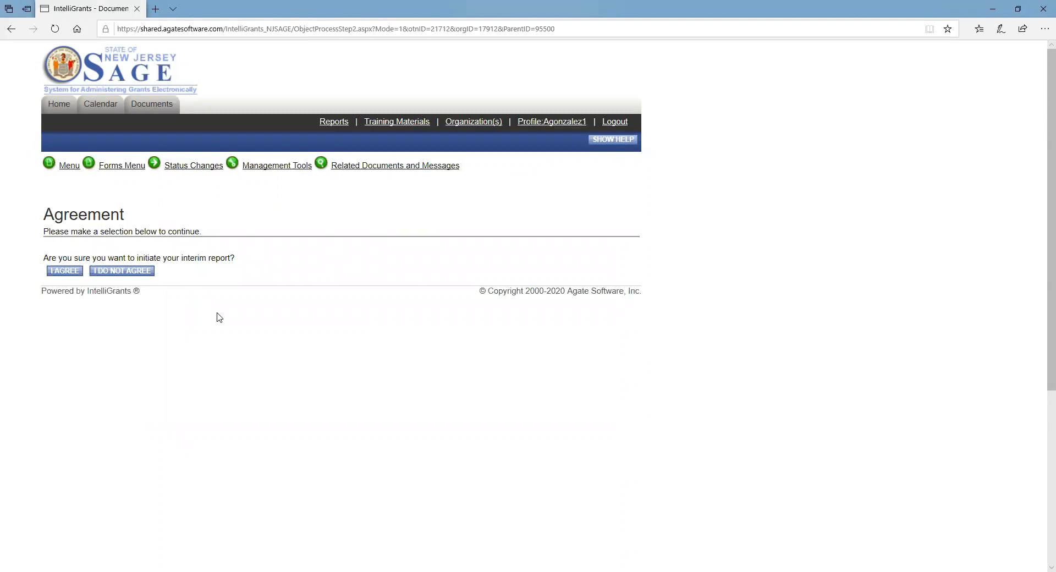
{"action": "left_click", "coordinate": [65, 271]}
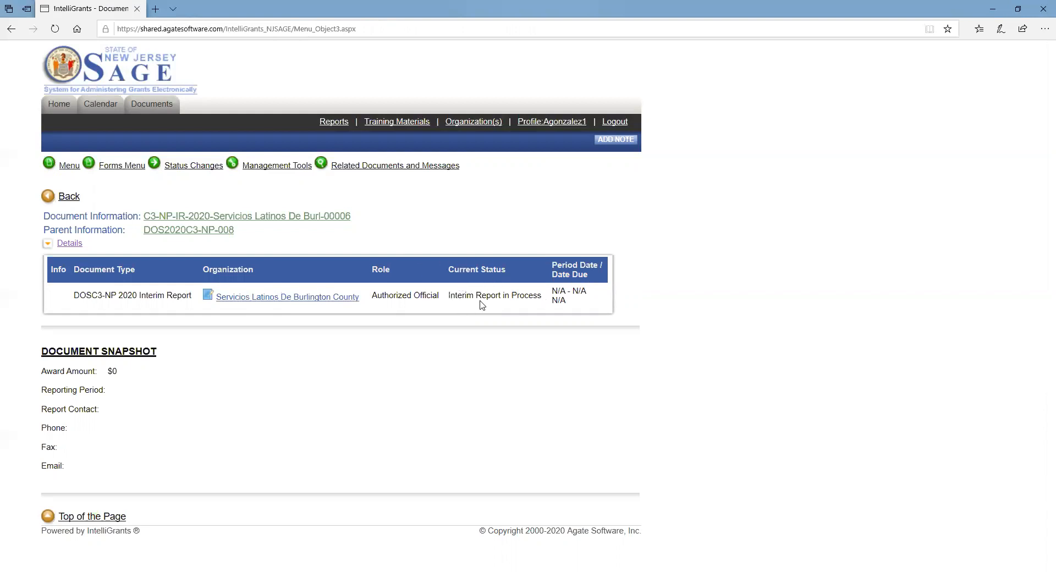
Open the interim report's Cover Page form and choose November 1 - February 28 as the reporting period
{"action": "mouse_move", "coordinate": [118, 168]}
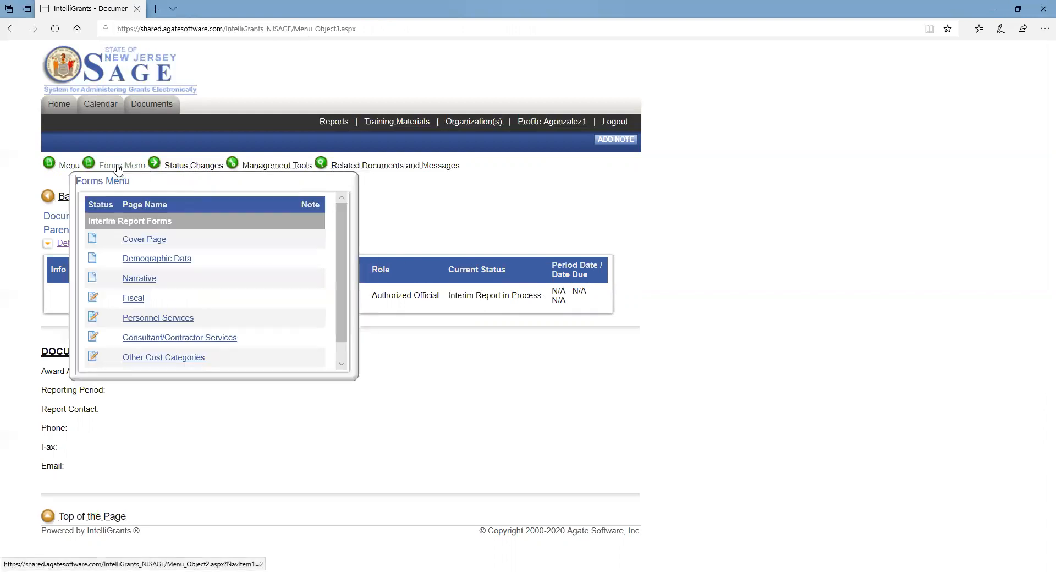
{"action": "left_click", "coordinate": [135, 242]}
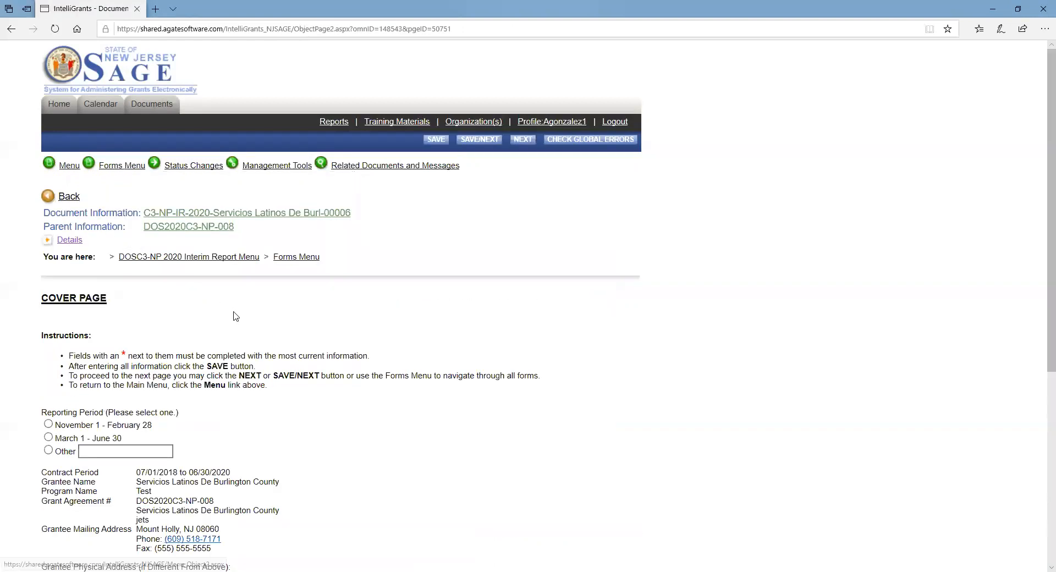
{"action": "scroll", "coordinate": [248, 325], "scroll_direction": "down", "scroll_amount": 4}
{"action": "scroll", "coordinate": [261, 332], "scroll_direction": "up", "scroll_amount": 2}
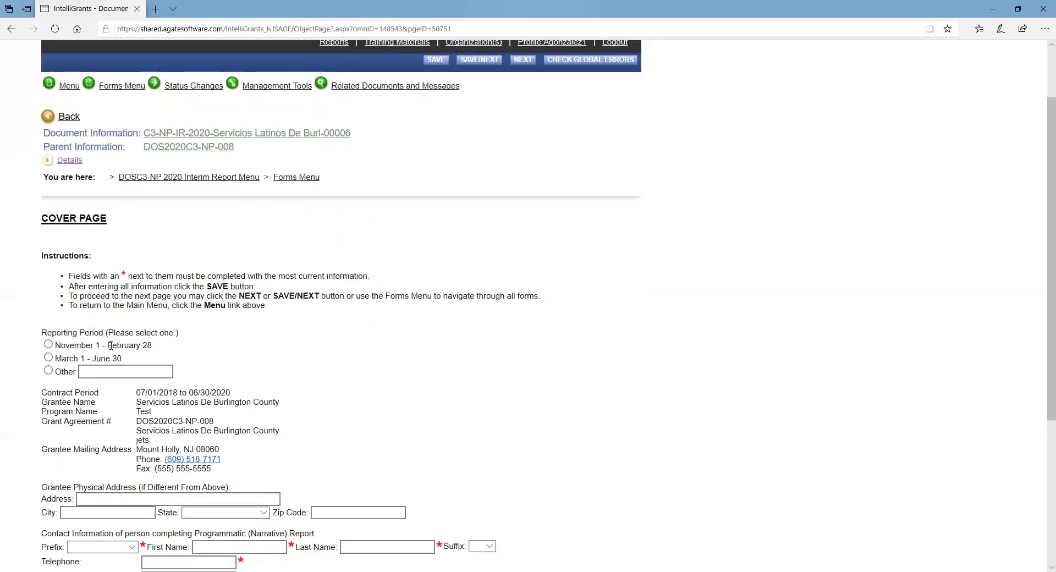
{"action": "left_click", "coordinate": [48, 344]}
Fill in the grantee's physical address and the narrative report contact's name, telephone and email from saved form entries
{"action": "scroll", "coordinate": [229, 343], "scroll_direction": "down", "scroll_amount": 3}
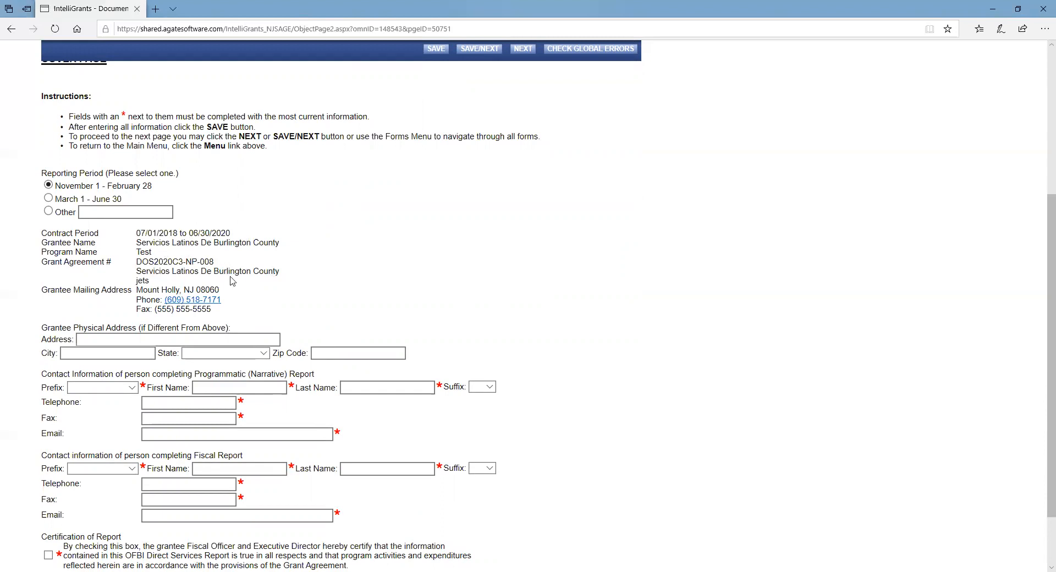
{"action": "scroll", "coordinate": [232, 282], "scroll_direction": "down", "scroll_amount": 2}
{"action": "left_click", "coordinate": [132, 264]}
{"action": "left_click", "coordinate": [130, 265]}
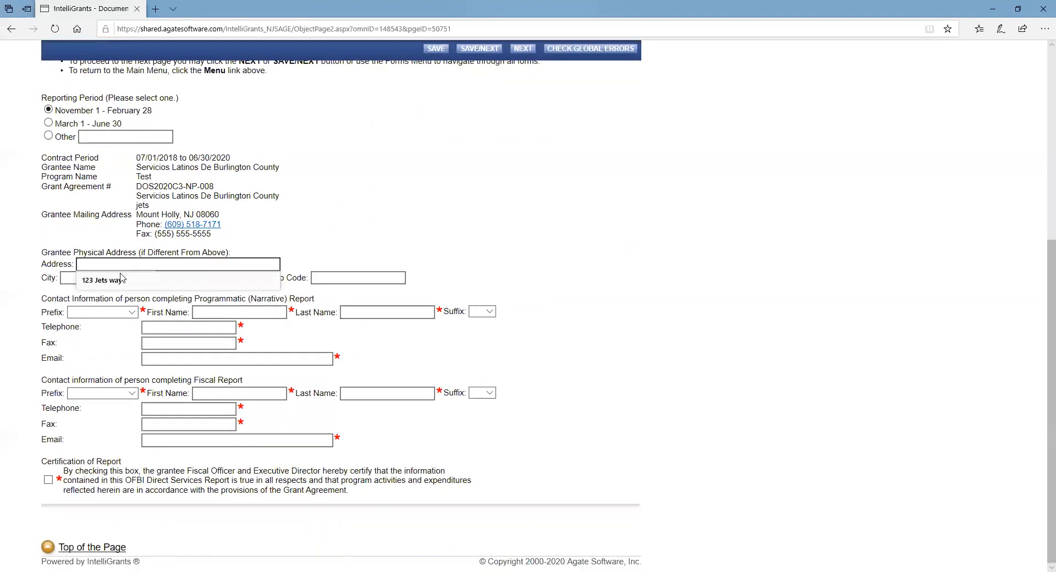
{"action": "left_click", "coordinate": [115, 282]}
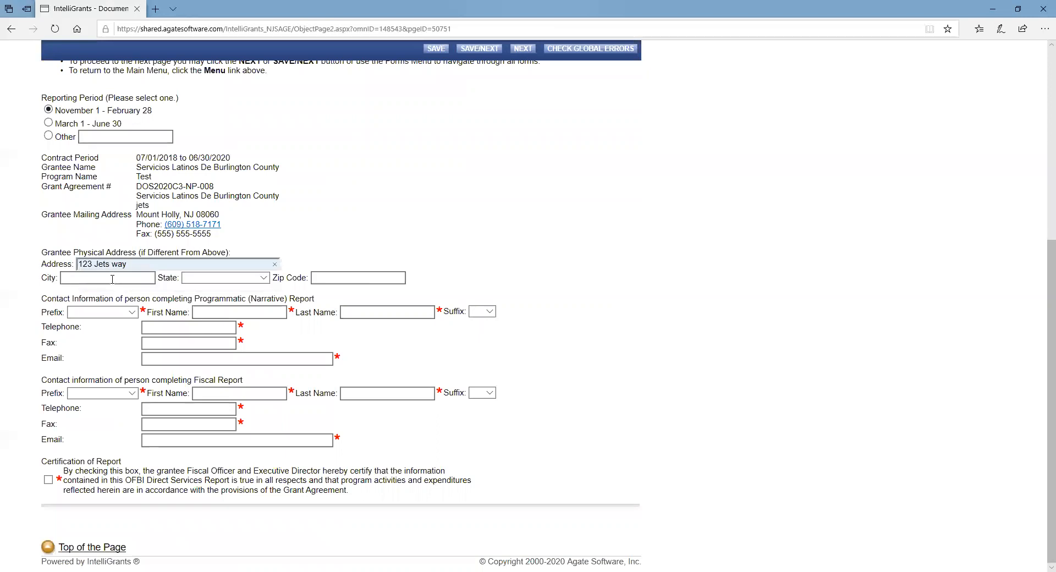
{"action": "left_click", "coordinate": [112, 279]}
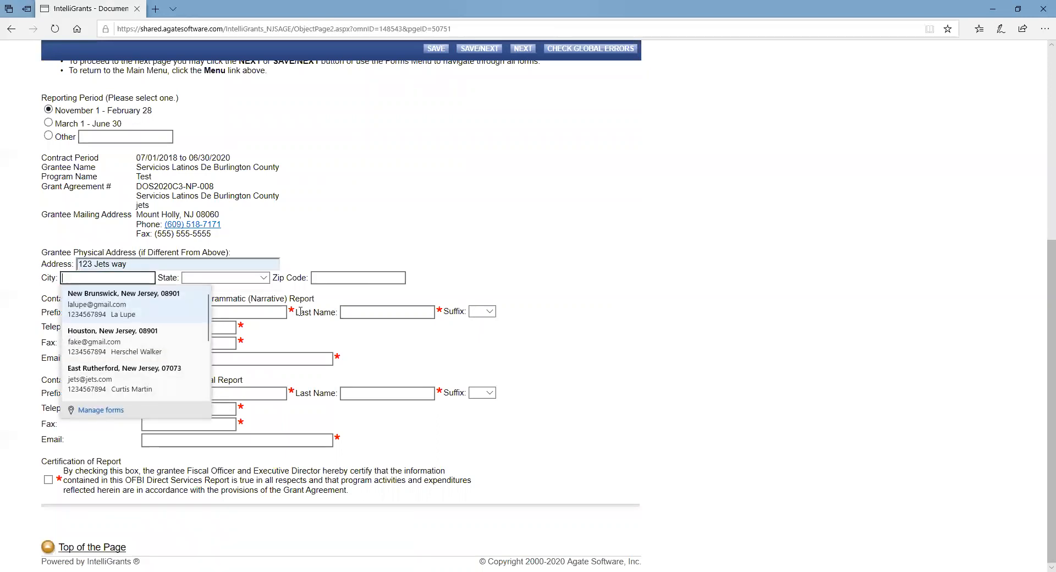
{"action": "left_click", "coordinate": [102, 381]}
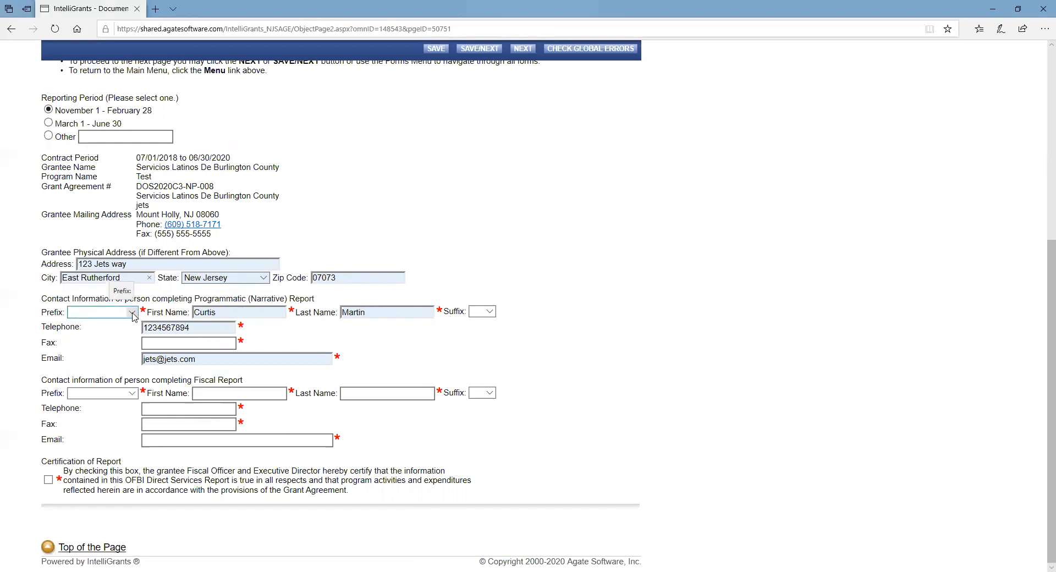
Set the narrative report contact's prefix to Mr. and enter the contact's fax number
{"action": "left_click", "coordinate": [86, 312]}
{"action": "left_click", "coordinate": [86, 324]}
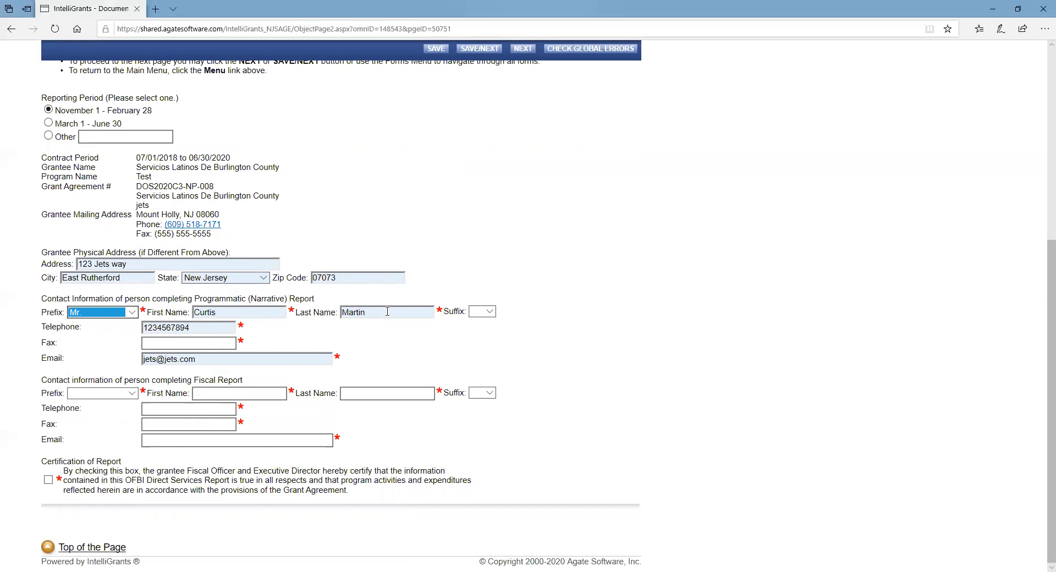
{"action": "left_click", "coordinate": [226, 342]}
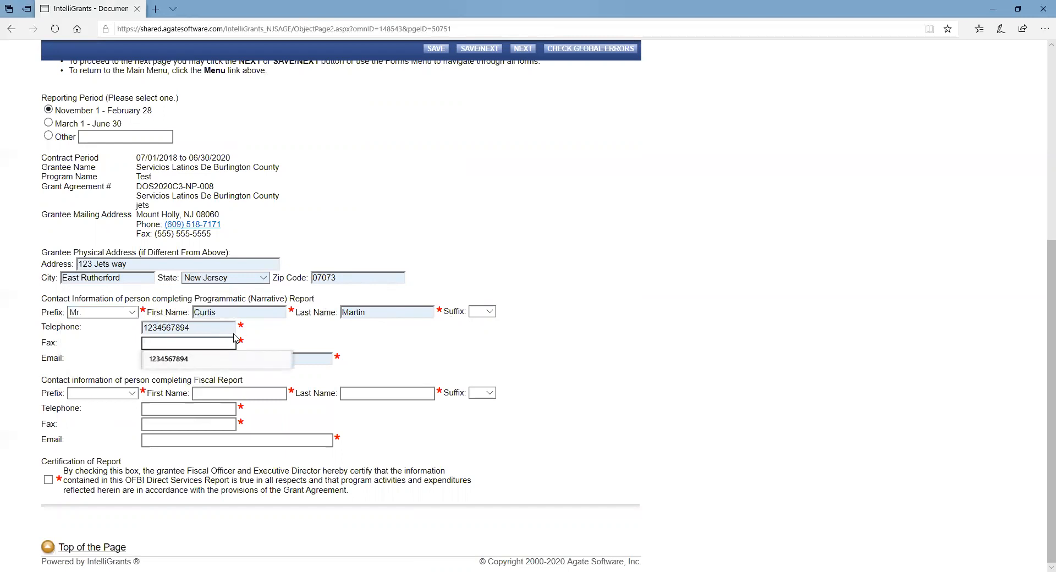
{"action": "left_click", "coordinate": [177, 364]}
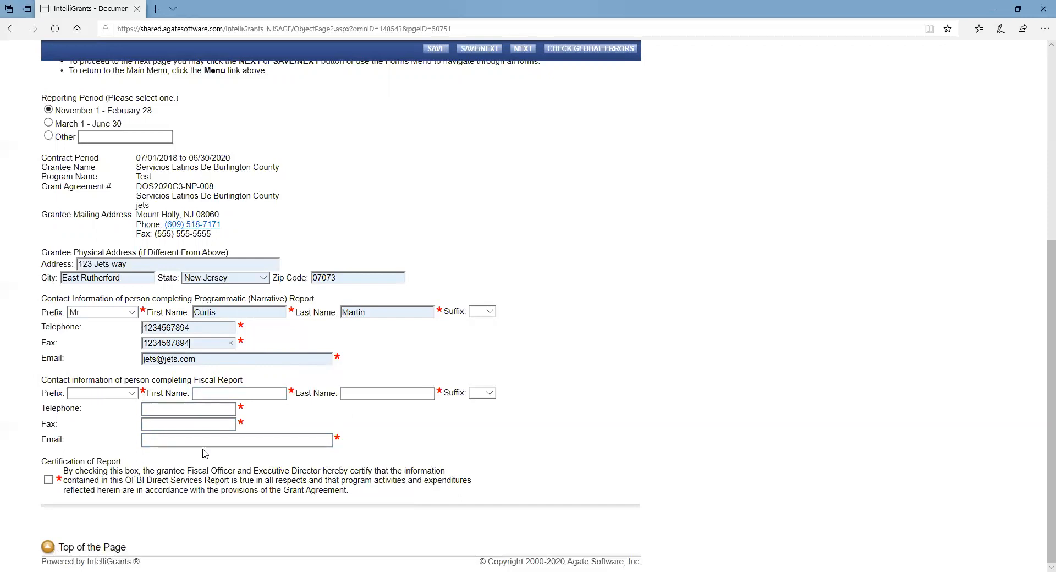
Set the fiscal report contact's prefix to Ms. and fill in the name, telephone and email from a saved form entry
{"action": "left_click", "coordinate": [135, 399]}
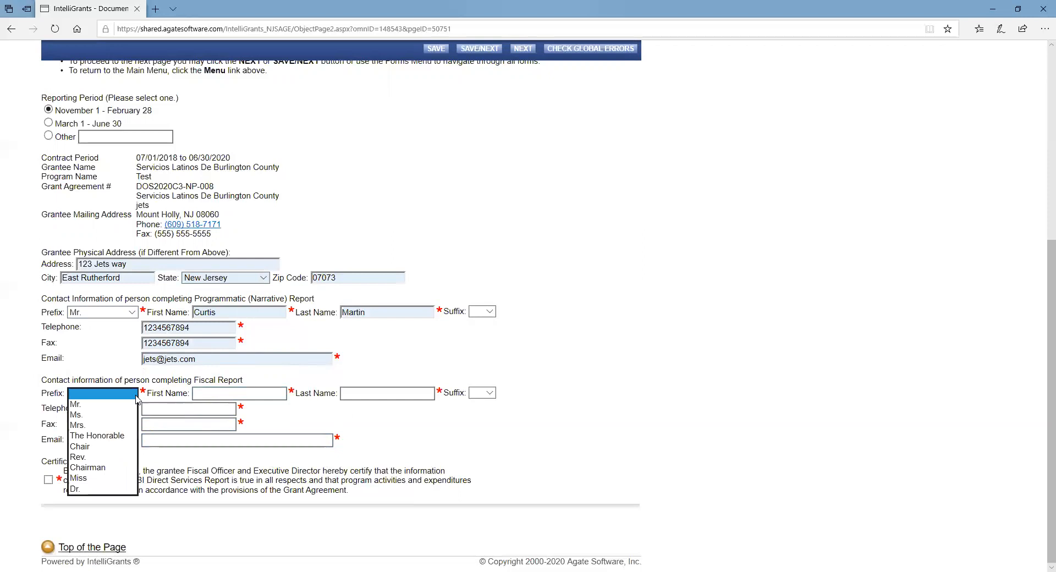
{"action": "left_click", "coordinate": [88, 413]}
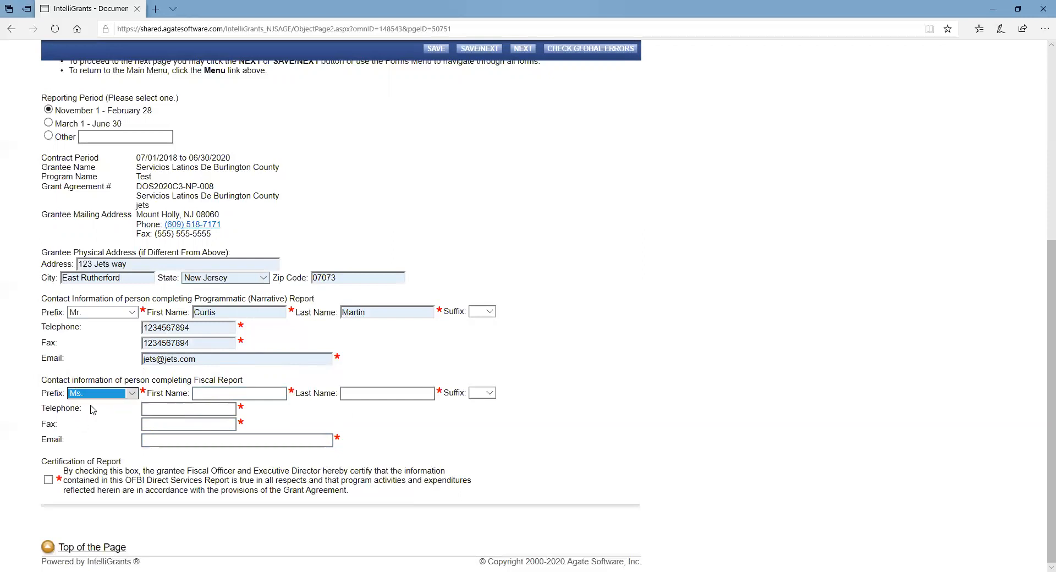
{"action": "left_click", "coordinate": [208, 392]}
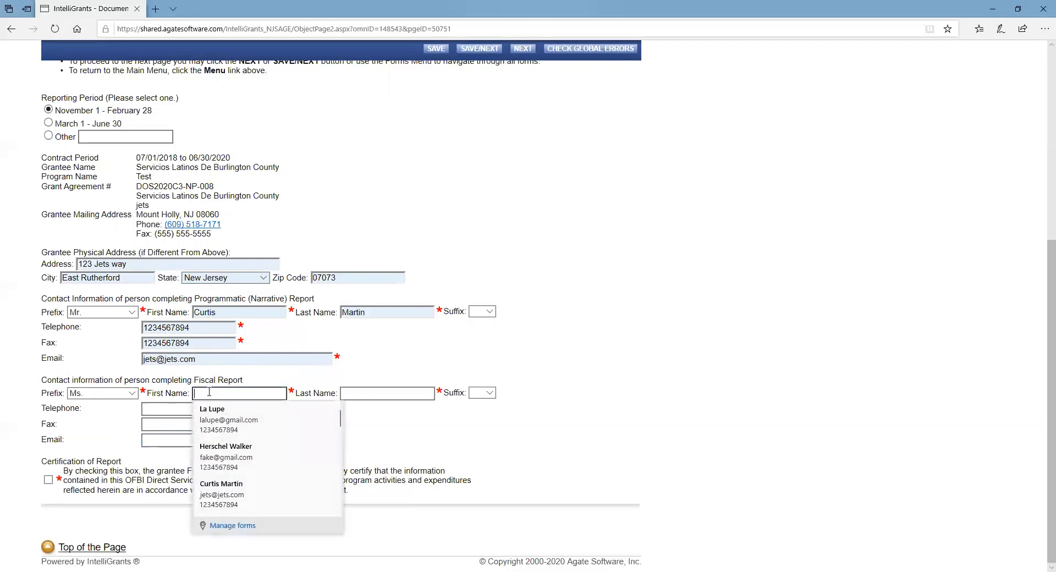
{"action": "mouse_move", "coordinate": [214, 416]}
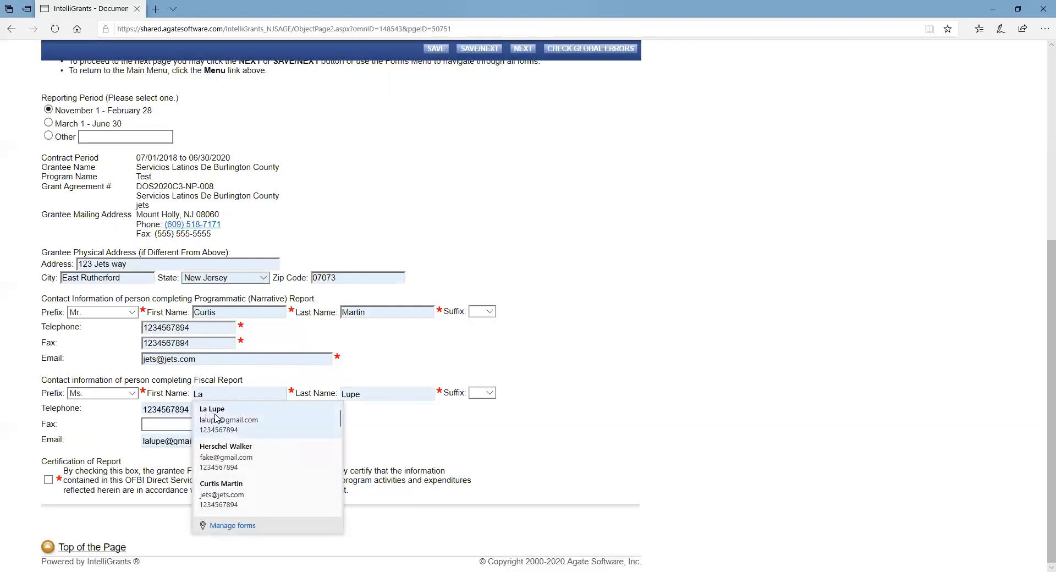
{"action": "left_click", "coordinate": [215, 416]}
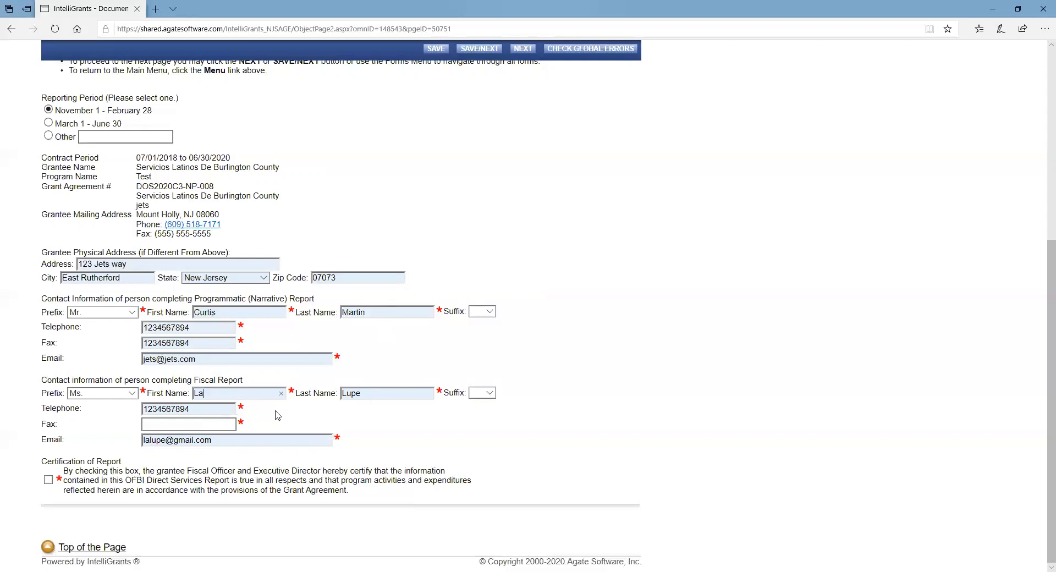
Fill in the fiscal report contact's fax number from the saved entry and tick the report certification checkbox
{"action": "left_click", "coordinate": [197, 427]}
{"action": "left_click", "coordinate": [197, 427]}
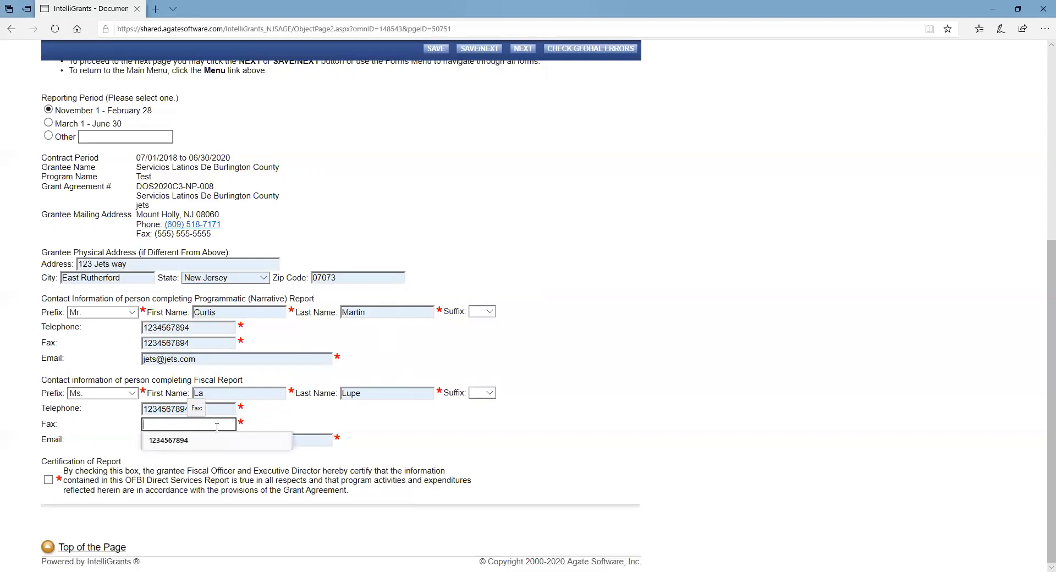
{"action": "left_click", "coordinate": [187, 444]}
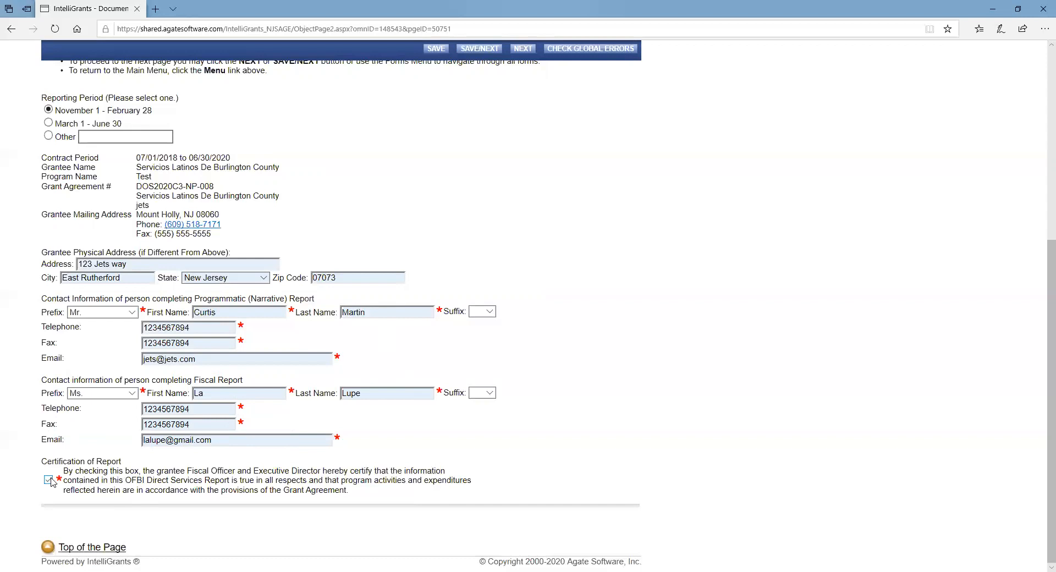
Save the completed Cover Page form
{"action": "scroll", "coordinate": [324, 267], "scroll_direction": "up", "scroll_amount": 3}
{"action": "scroll", "coordinate": [324, 267], "scroll_direction": "up", "scroll_amount": 2}
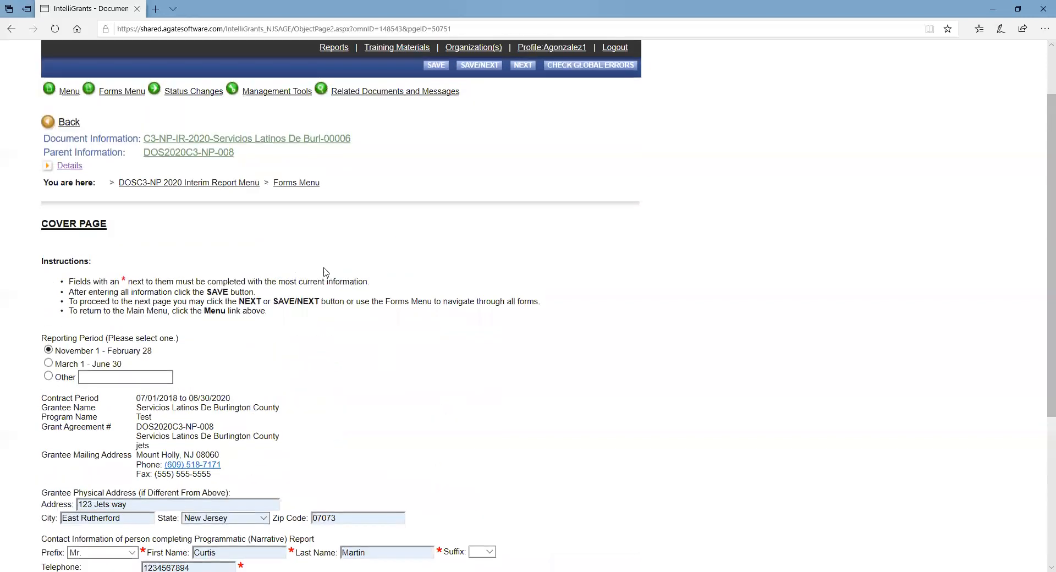
{"action": "left_click", "coordinate": [436, 141]}
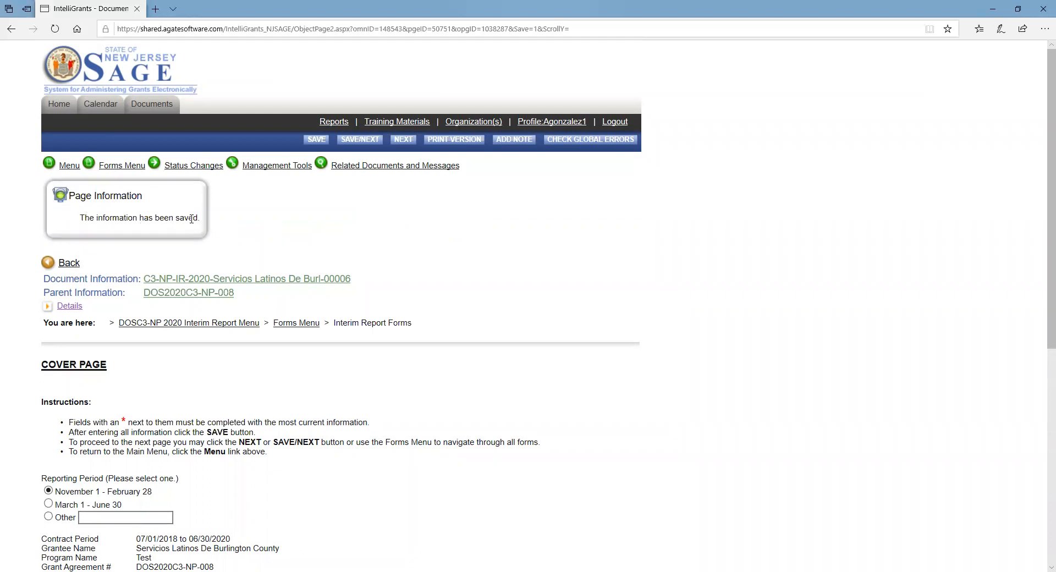
Open the interim report's Demographic Data form and look over its fields
{"action": "left_click", "coordinate": [126, 166]}
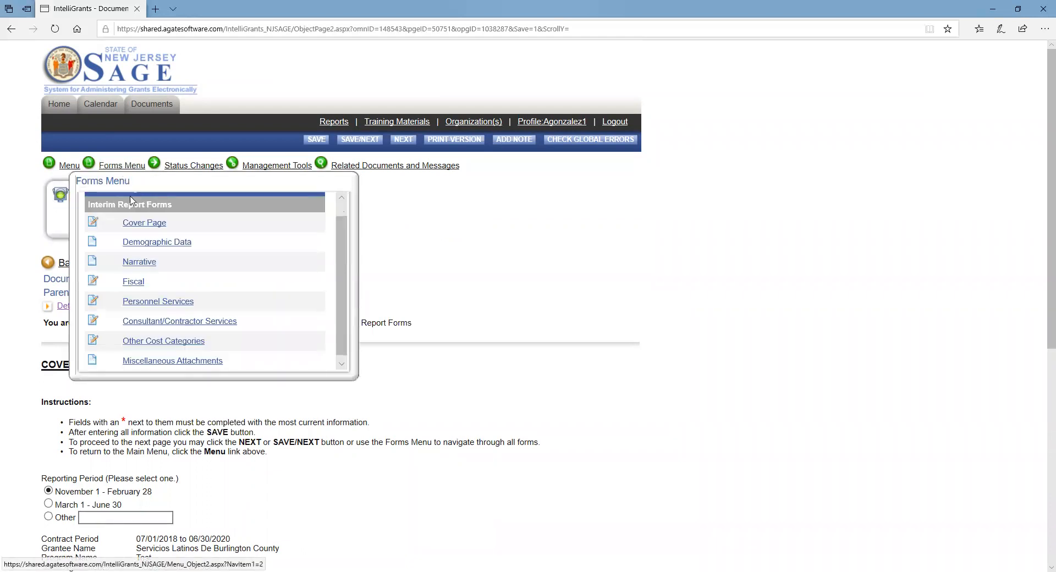
{"action": "left_click", "coordinate": [143, 243]}
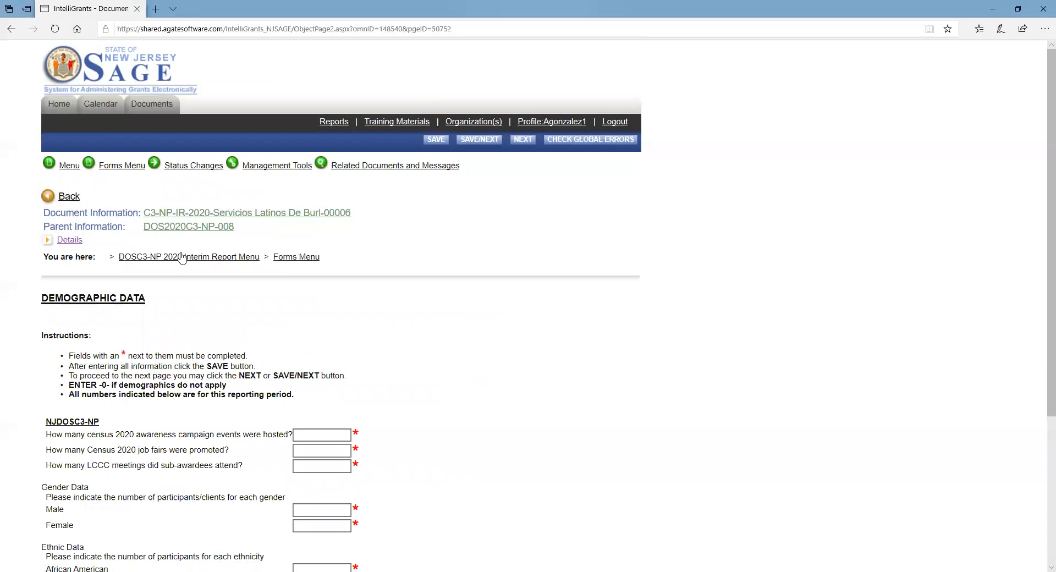
{"action": "scroll", "coordinate": [412, 296], "scroll_direction": "down", "scroll_amount": 5}
{"action": "scroll", "coordinate": [412, 295], "scroll_direction": "up", "scroll_amount": 3}
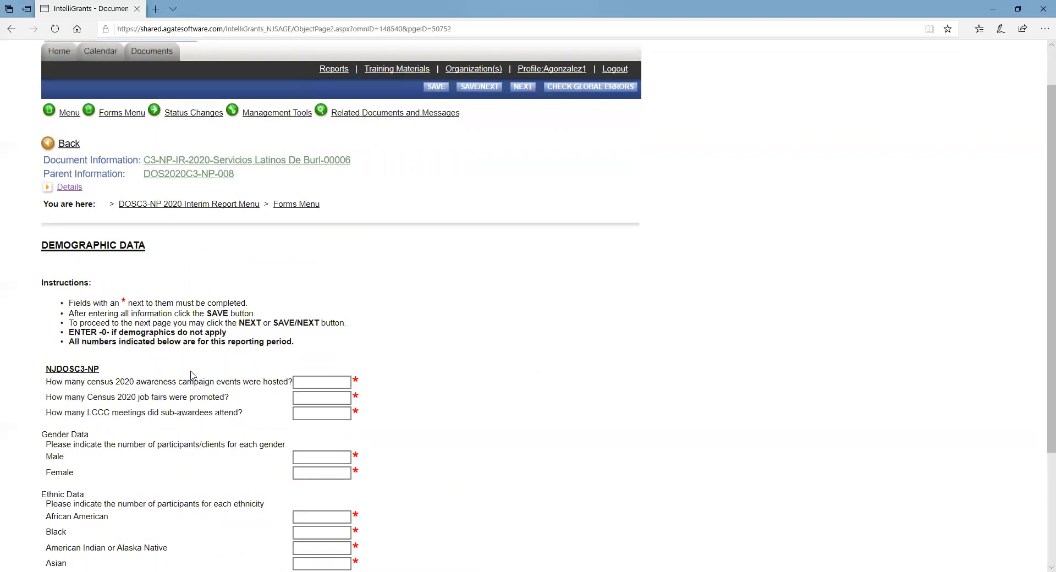
Examine the Demographic Data questions on census events, job fairs, LCCC meetings, participant gender and ethnicity
{"action": "left_click", "coordinate": [313, 385]}
{"action": "left_click", "coordinate": [161, 397]}
{"action": "left_click", "coordinate": [321, 397]}
{"action": "left_click", "coordinate": [308, 414]}
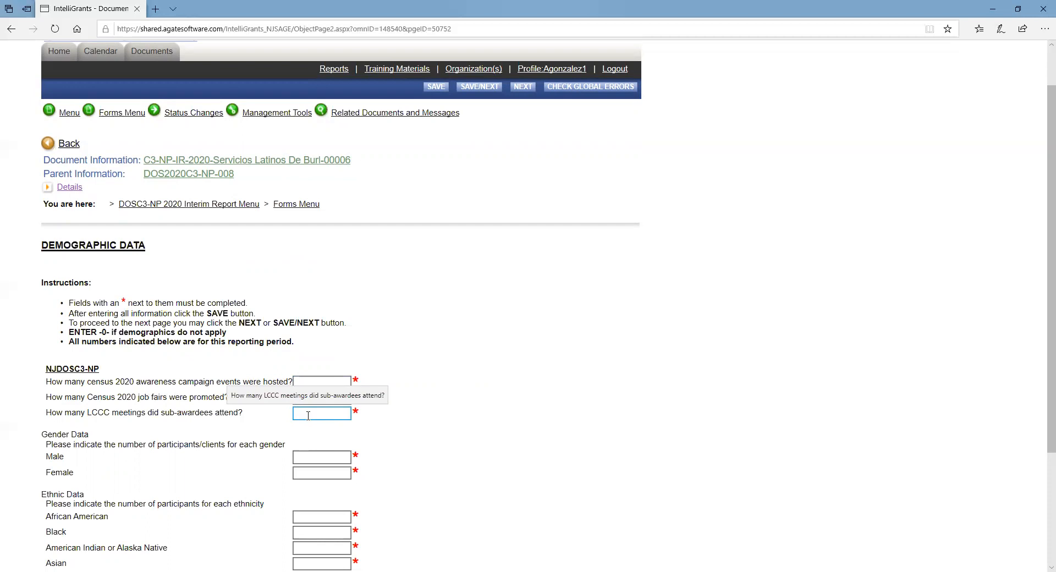
{"action": "scroll", "coordinate": [432, 431], "scroll_direction": "down", "scroll_amount": 3}
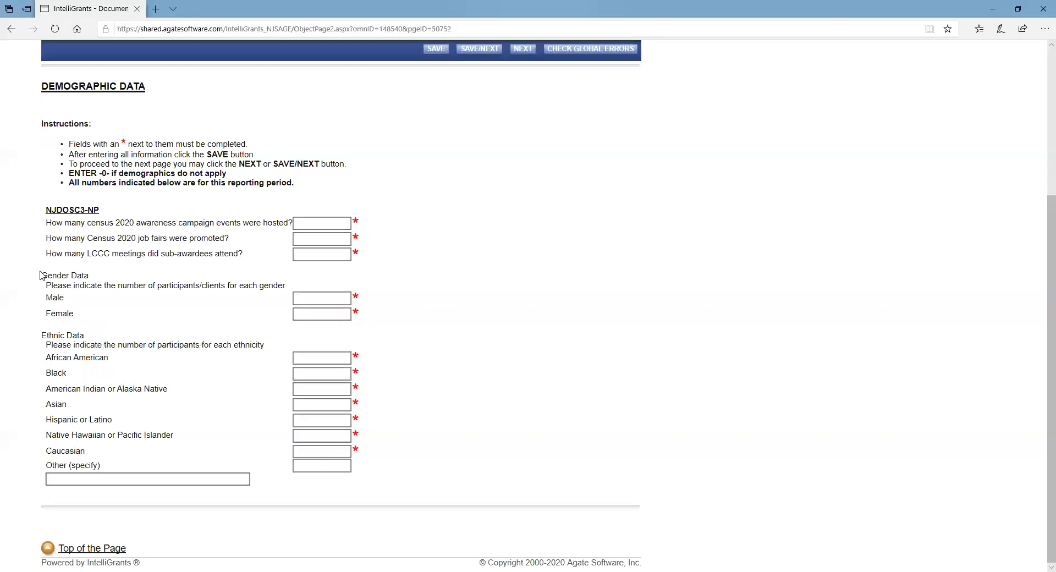
{"action": "left_click", "coordinate": [331, 313]}
{"action": "left_click", "coordinate": [314, 222]}
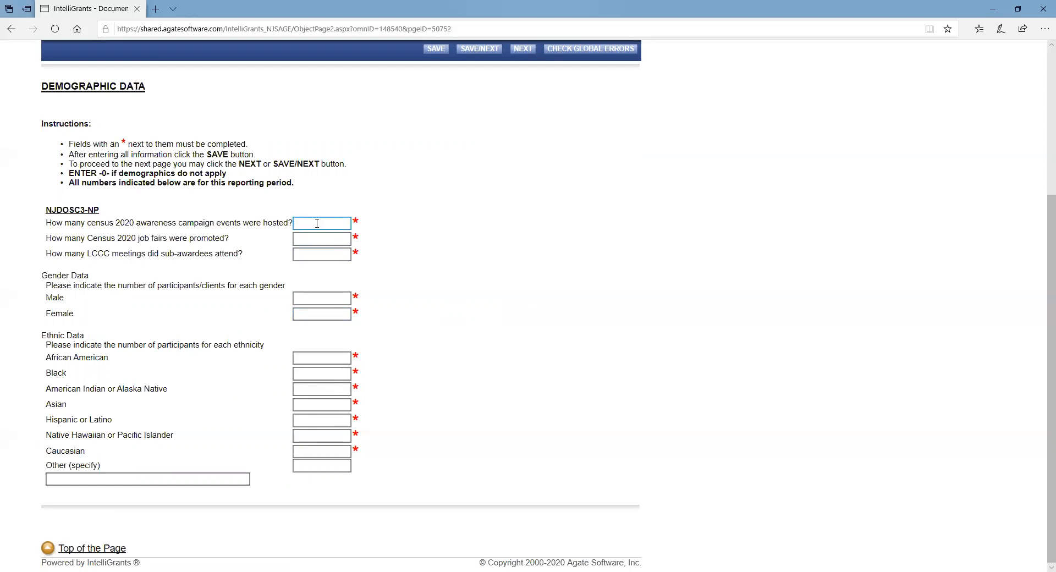
{"action": "left_click", "coordinate": [324, 237]}
{"action": "left_click", "coordinate": [376, 322]}
{"action": "left_click", "coordinate": [328, 362]}
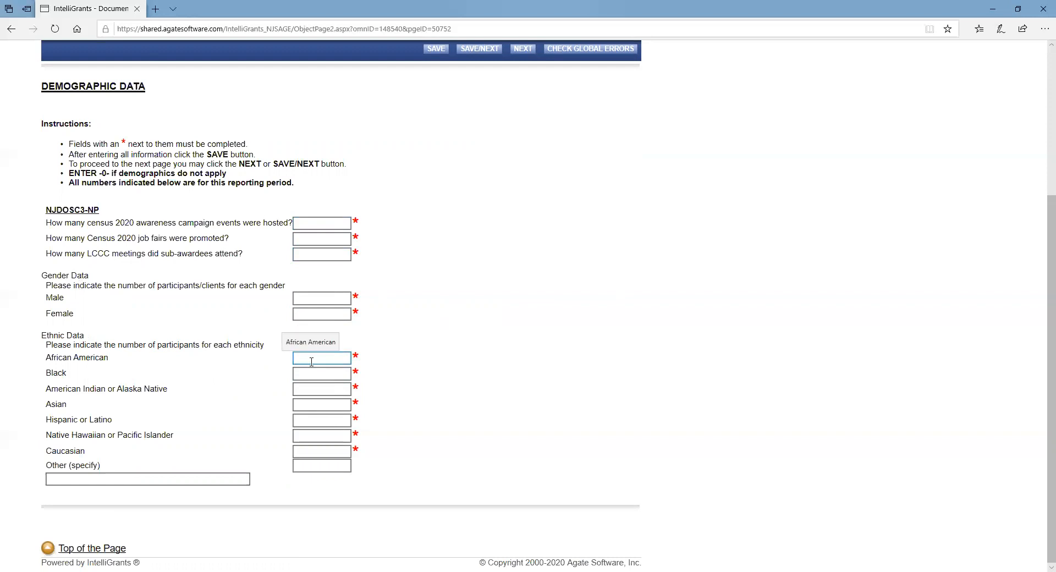
{"action": "left_click", "coordinate": [49, 352]}
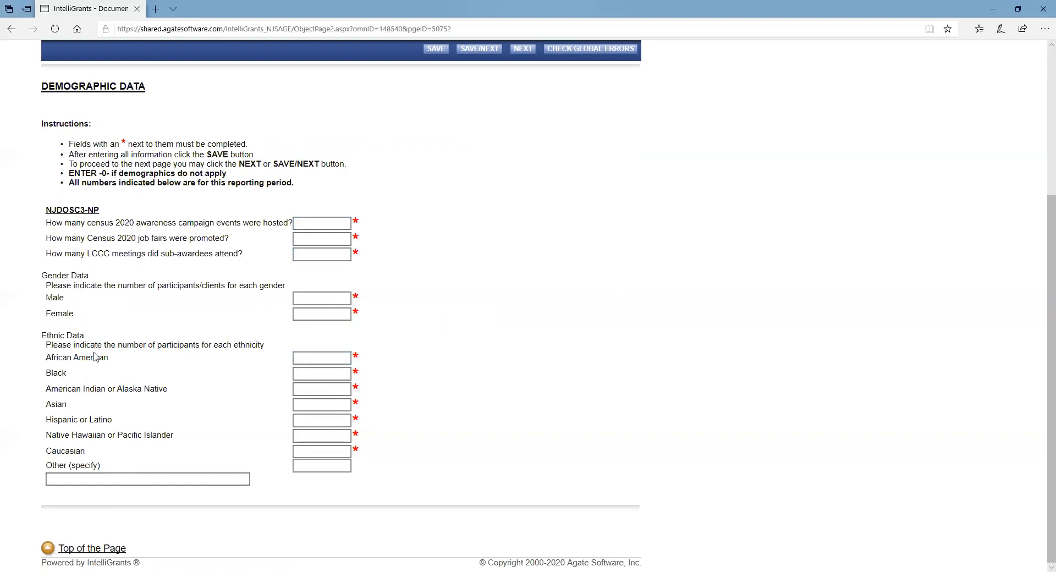
{"action": "left_click", "coordinate": [338, 358]}
{"action": "left_click", "coordinate": [337, 374]}
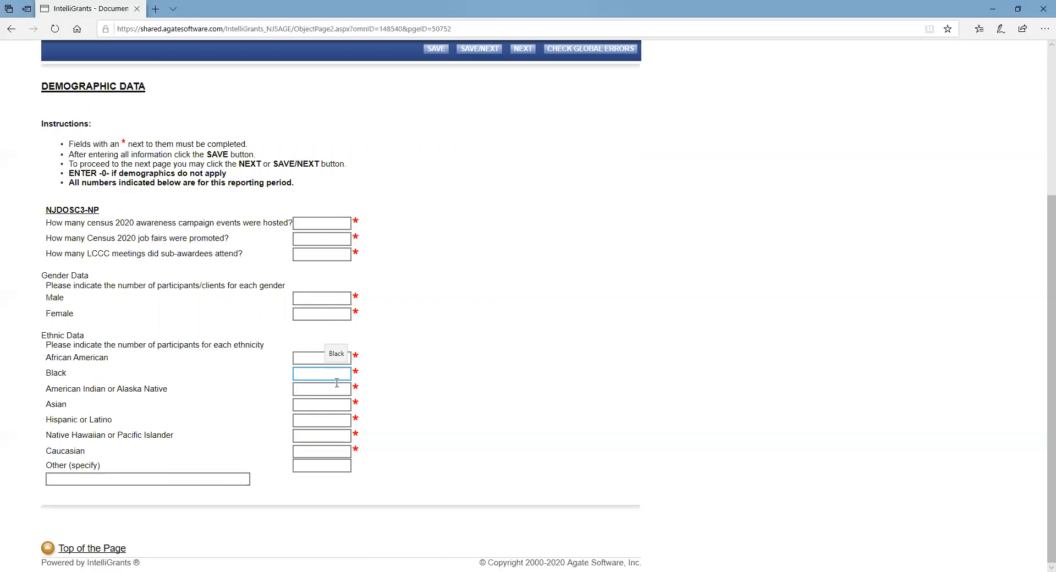
Enter 1 in every Demographic Data field, including the Other (specify) count and description, and save the form
{"action": "left_click", "coordinate": [329, 222]}
{"action": "type", "text": "1\t1\t1\t1\t1\t1\t1\t1\t1\t1\t1\t1\t1"}
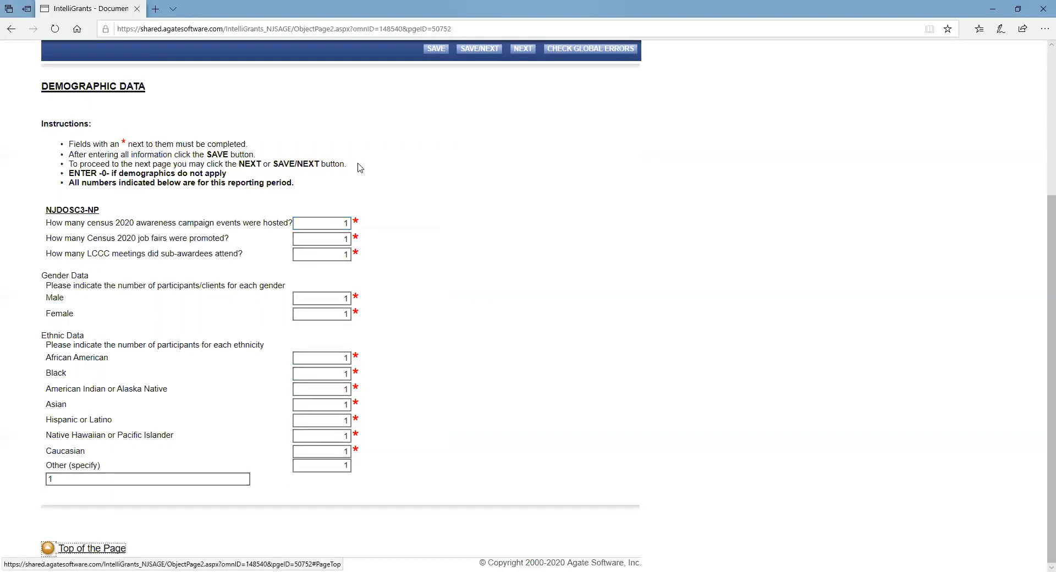
{"action": "left_click", "coordinate": [436, 49]}
{"action": "left_click", "coordinate": [435, 88]}
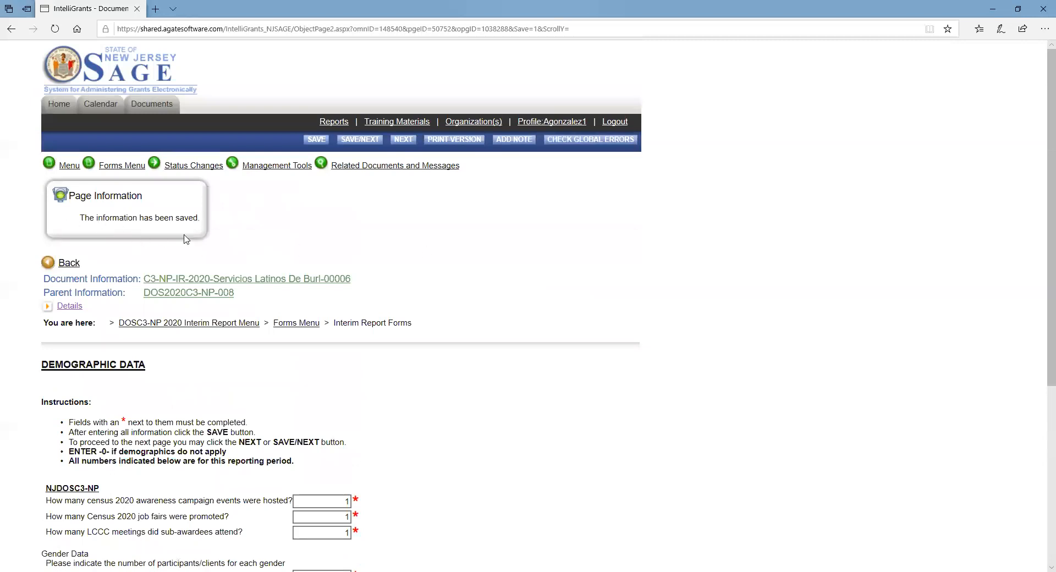
Open the interim report's Narrative form and look over its sections
{"action": "mouse_move", "coordinate": [124, 170]}
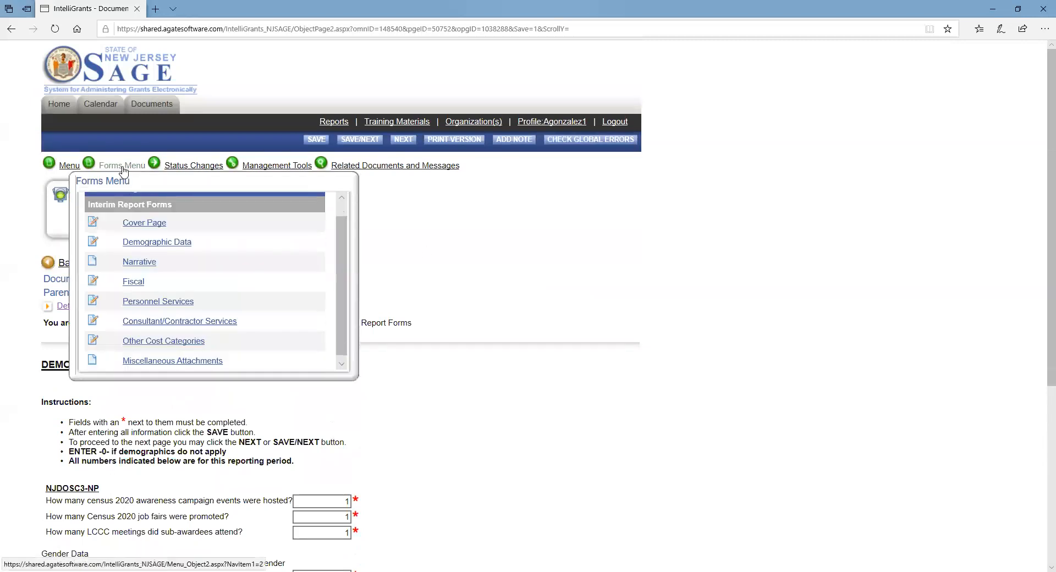
{"action": "left_click", "coordinate": [134, 266]}
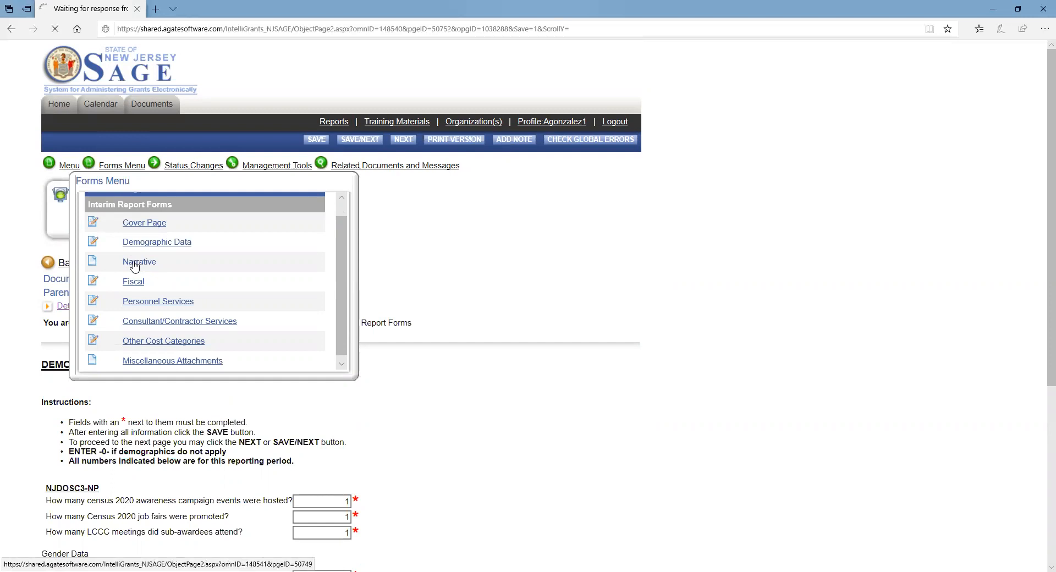
{"action": "scroll", "coordinate": [385, 300], "scroll_direction": "down", "scroll_amount": 3}
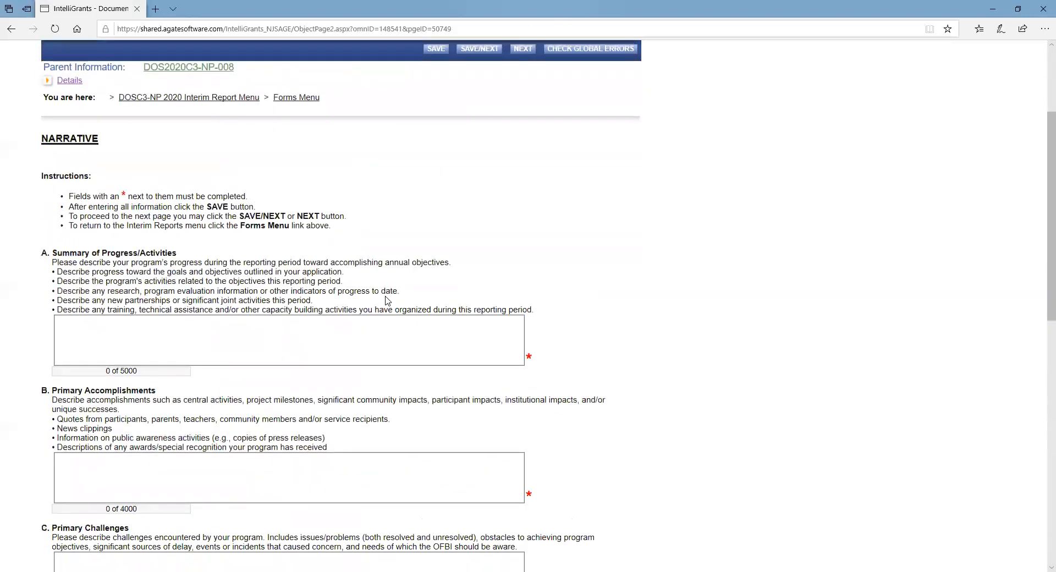
{"action": "scroll", "coordinate": [388, 300], "scroll_direction": "down", "scroll_amount": 7}
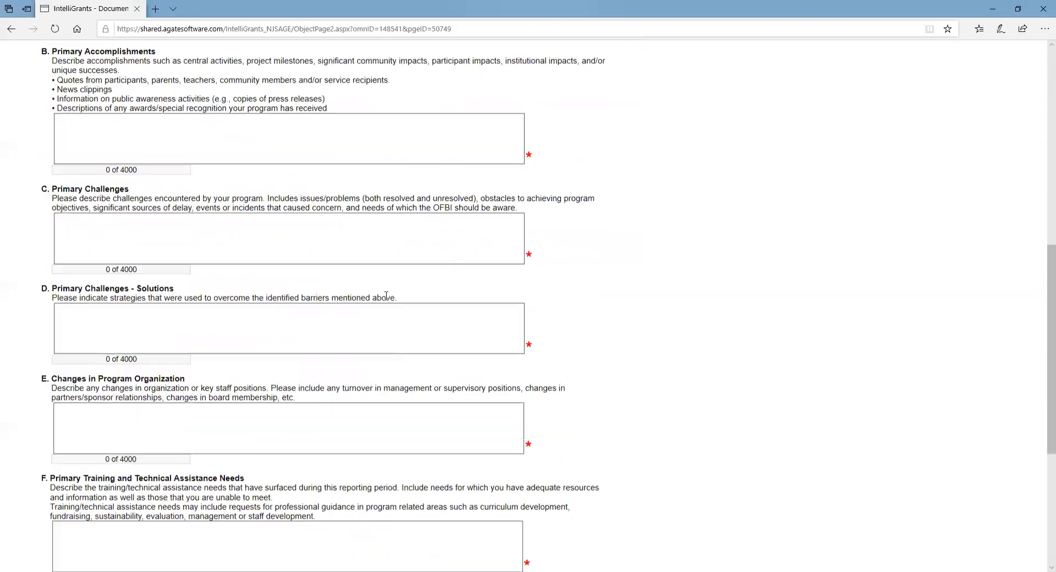
{"action": "scroll", "coordinate": [388, 300], "scroll_direction": "down", "scroll_amount": 4}
{"action": "scroll", "coordinate": [387, 298], "scroll_direction": "up", "scroll_amount": 8}
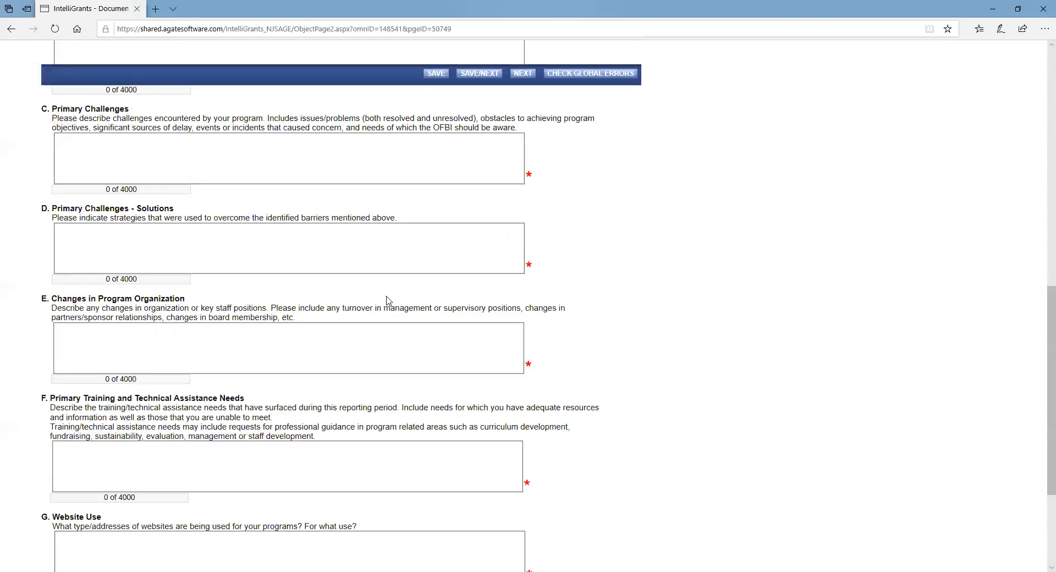
{"action": "scroll", "coordinate": [389, 300], "scroll_direction": "up", "scroll_amount": 4}
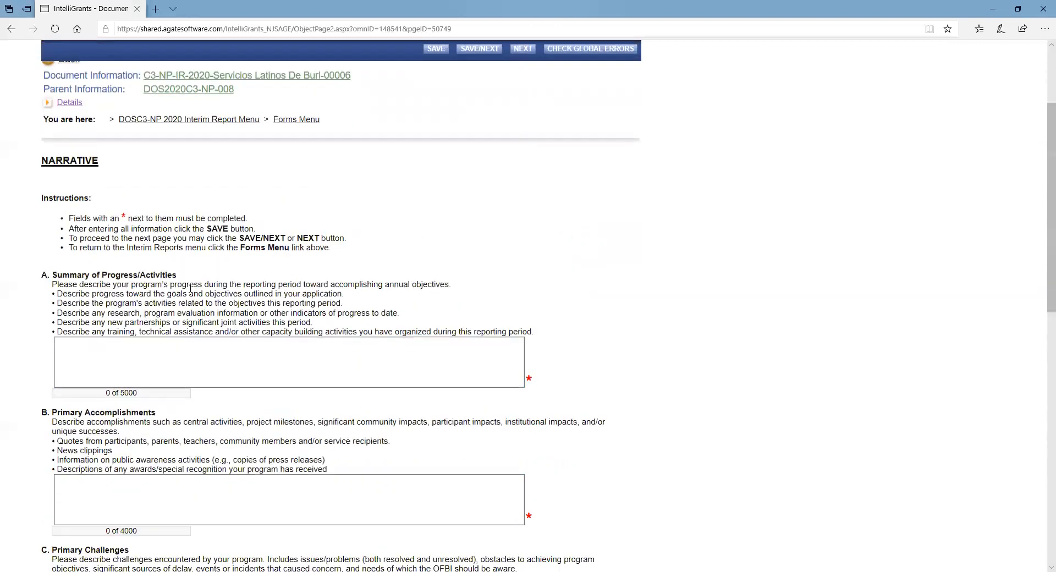
Examine what each Narrative section asks for, from A. Summary of Progress/Activities through H. Next Steps
{"action": "left_click", "coordinate": [154, 348]}
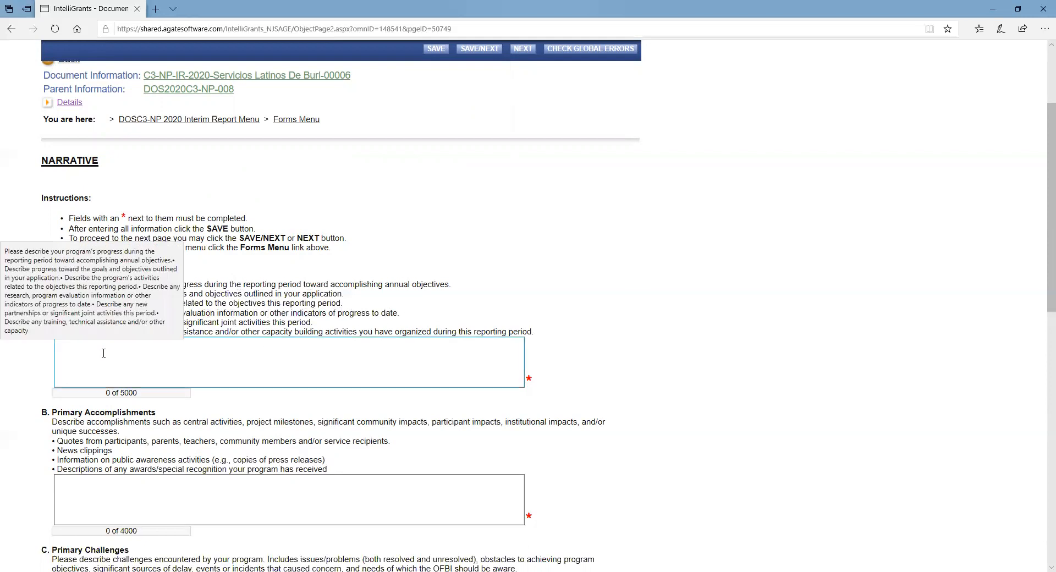
{"action": "scroll", "coordinate": [177, 387], "scroll_direction": "down", "scroll_amount": 3}
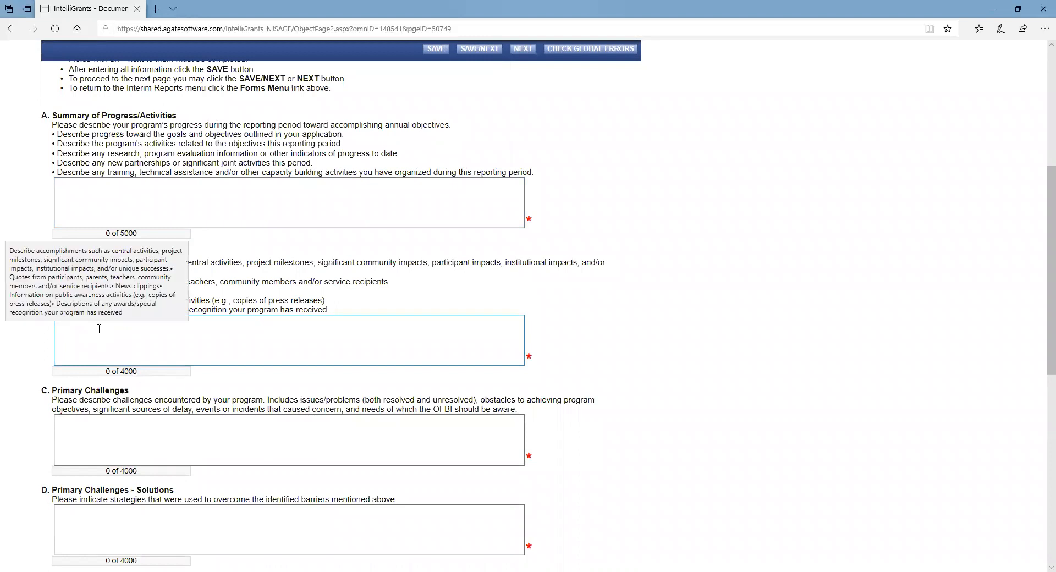
{"action": "left_click", "coordinate": [359, 335]}
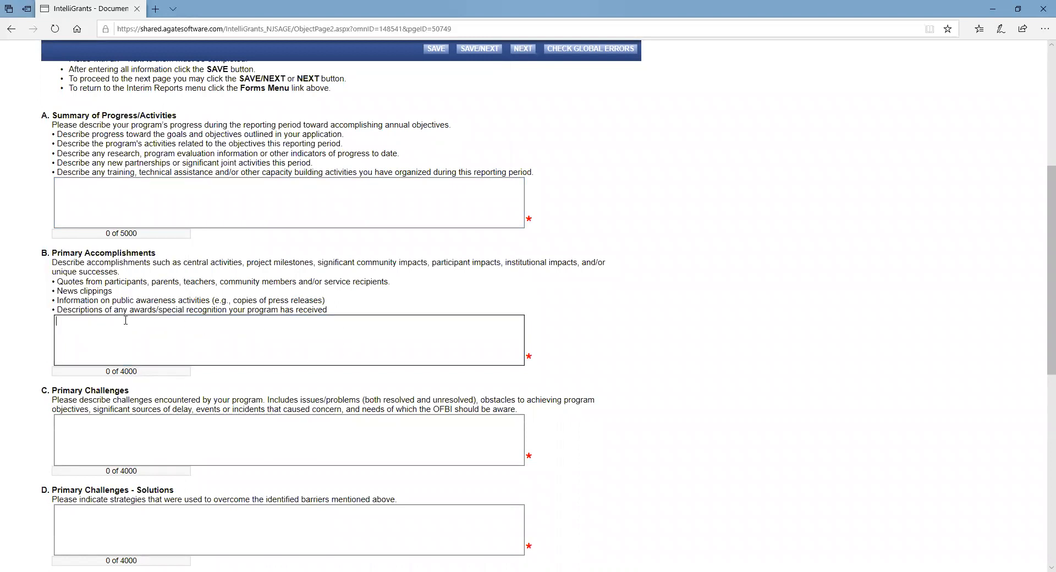
{"action": "scroll", "coordinate": [126, 321], "scroll_direction": "down", "scroll_amount": 3}
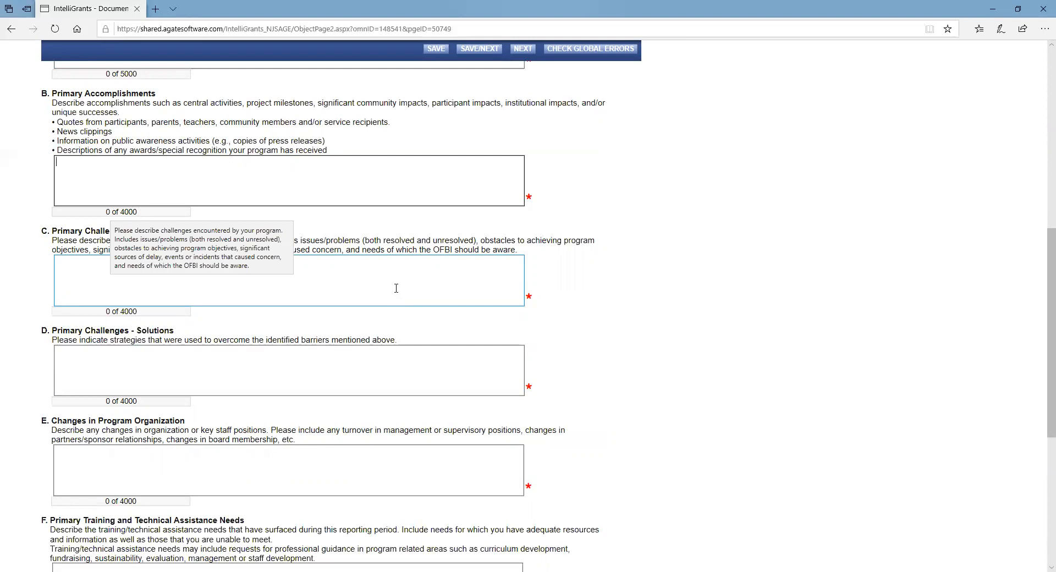
{"action": "left_click", "coordinate": [100, 292]}
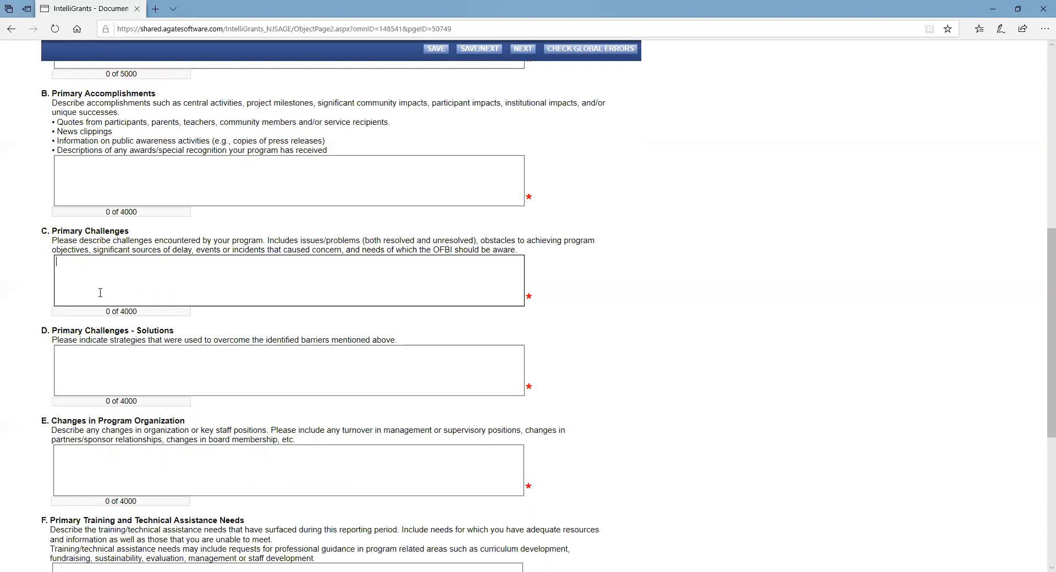
{"action": "left_click", "coordinate": [105, 358]}
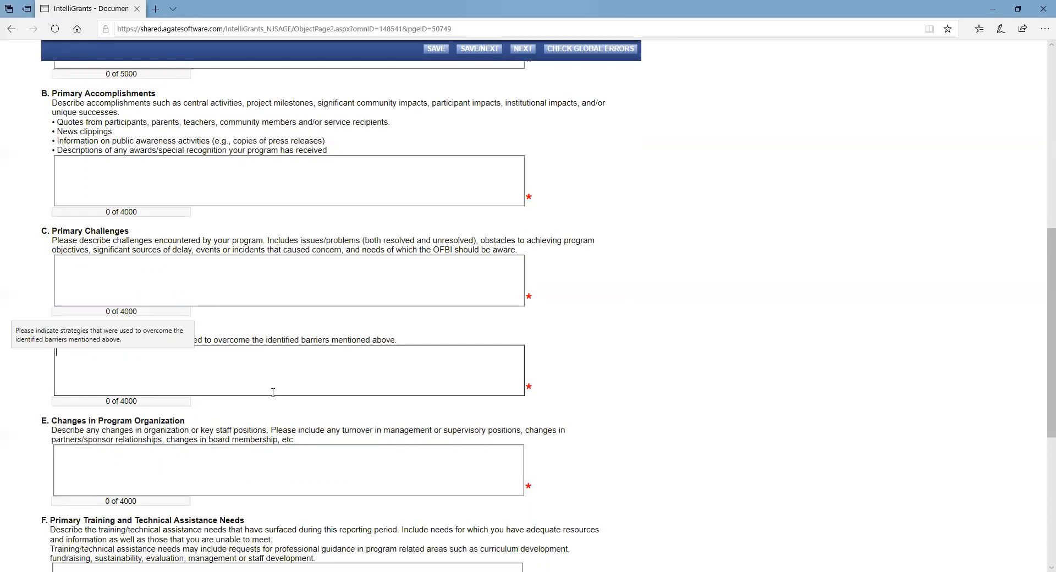
{"action": "scroll", "coordinate": [272, 392], "scroll_direction": "down", "scroll_amount": 1}
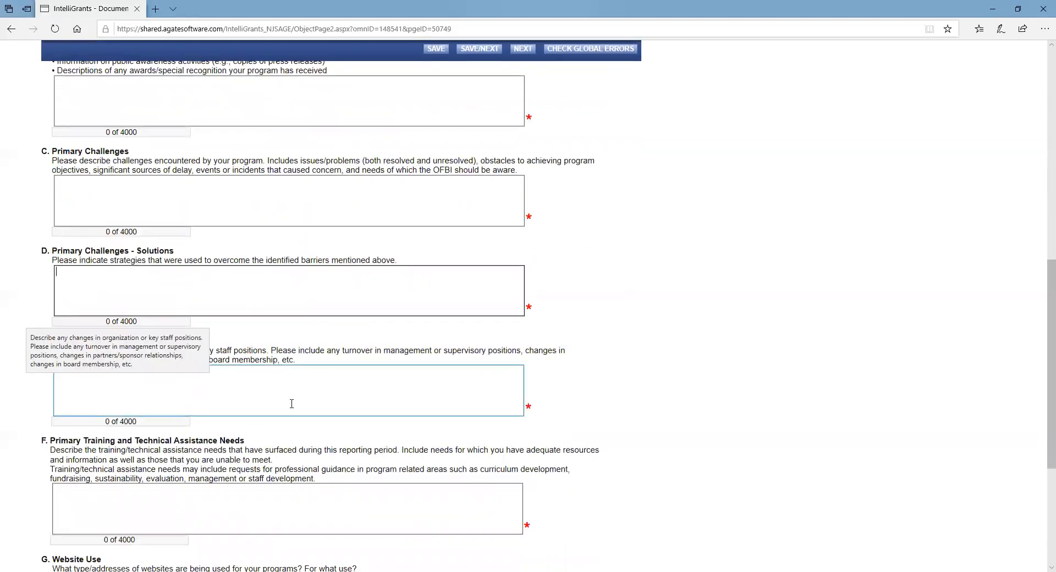
{"action": "left_click", "coordinate": [333, 399]}
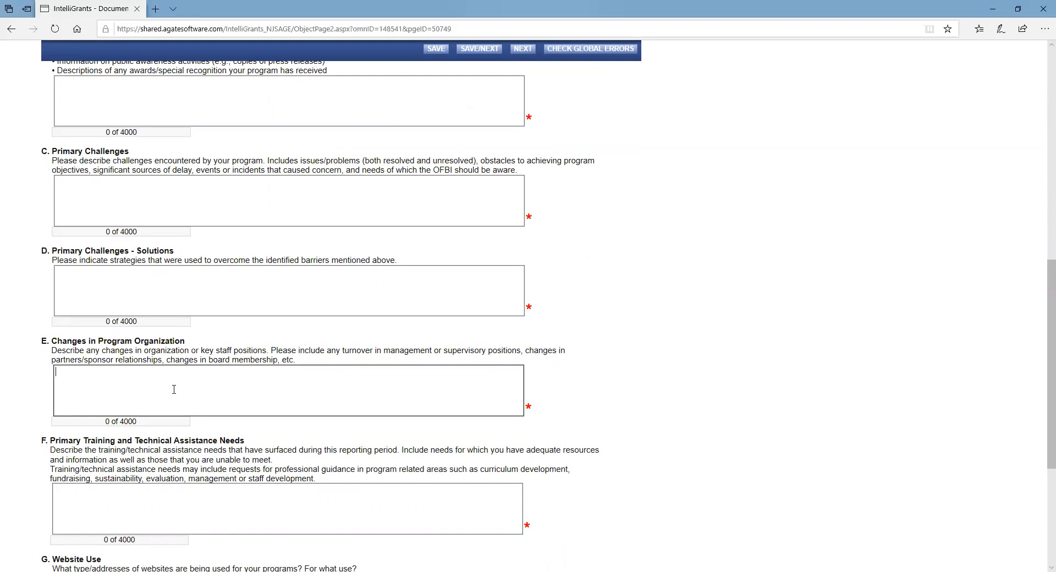
{"action": "scroll", "coordinate": [174, 389], "scroll_direction": "down", "scroll_amount": 3}
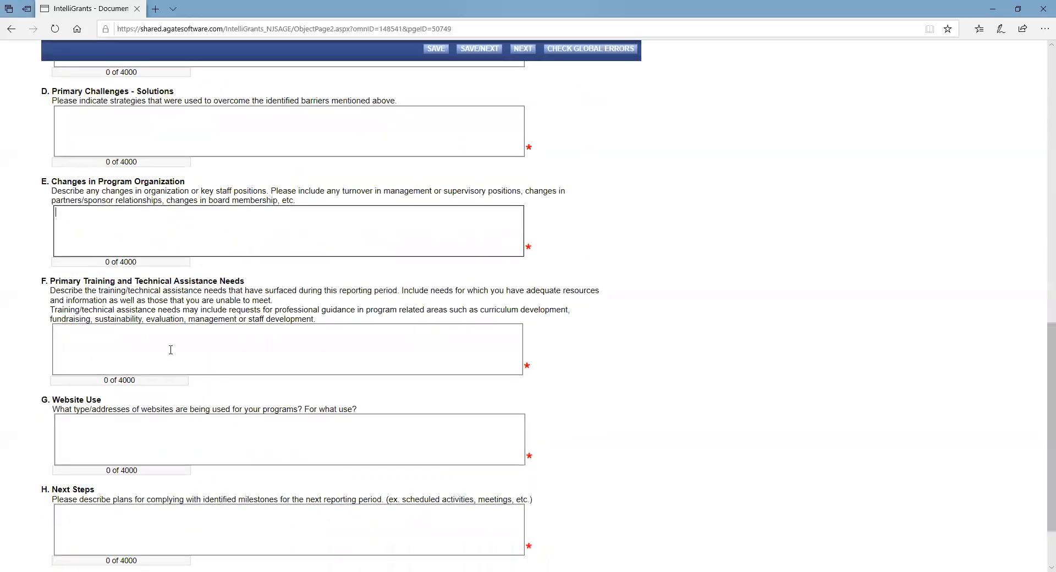
{"action": "left_click", "coordinate": [344, 340]}
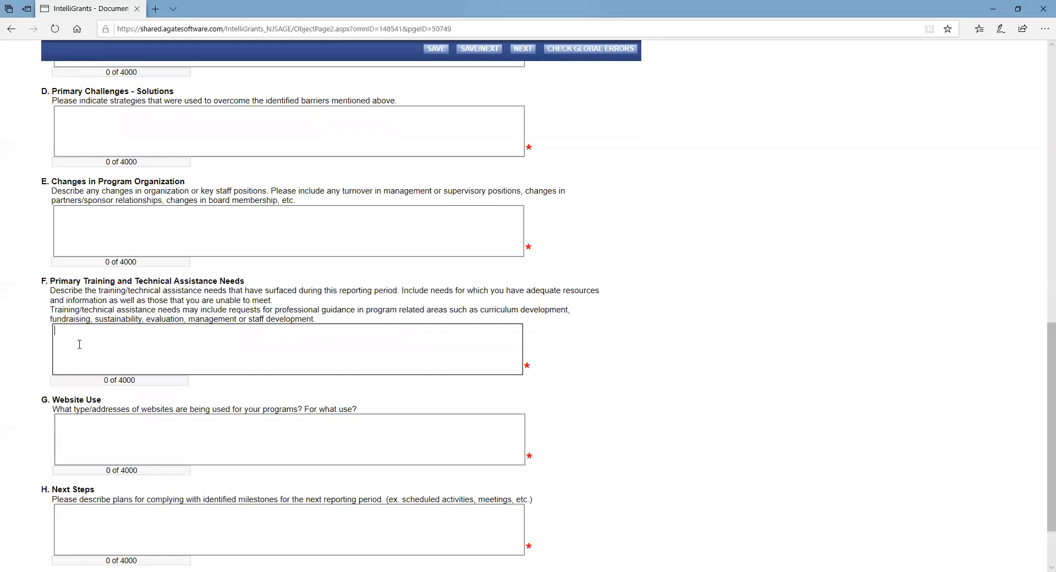
{"action": "left_click", "coordinate": [86, 434]}
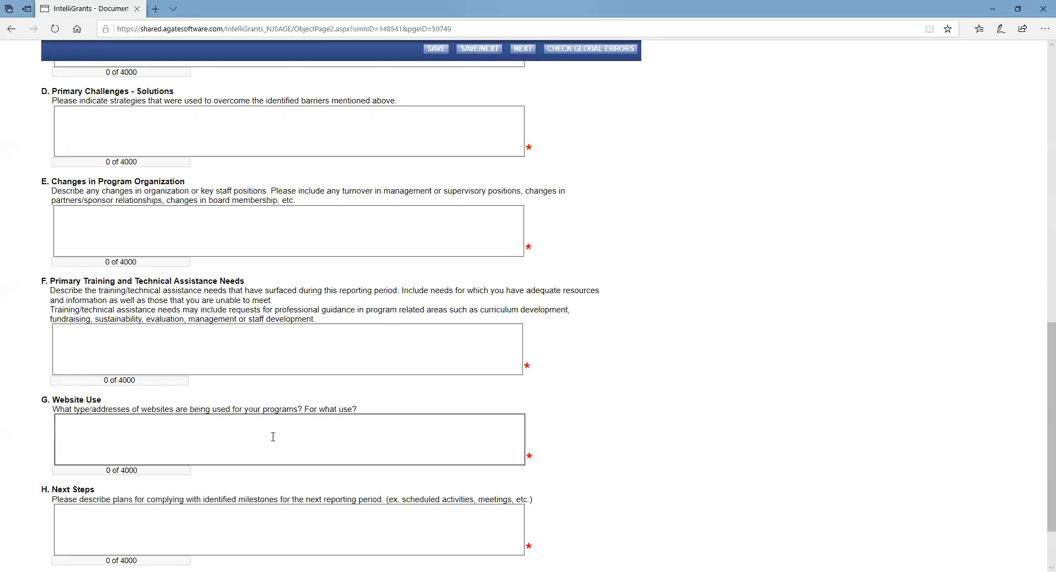
{"action": "scroll", "coordinate": [105, 440], "scroll_direction": "down", "scroll_amount": 2}
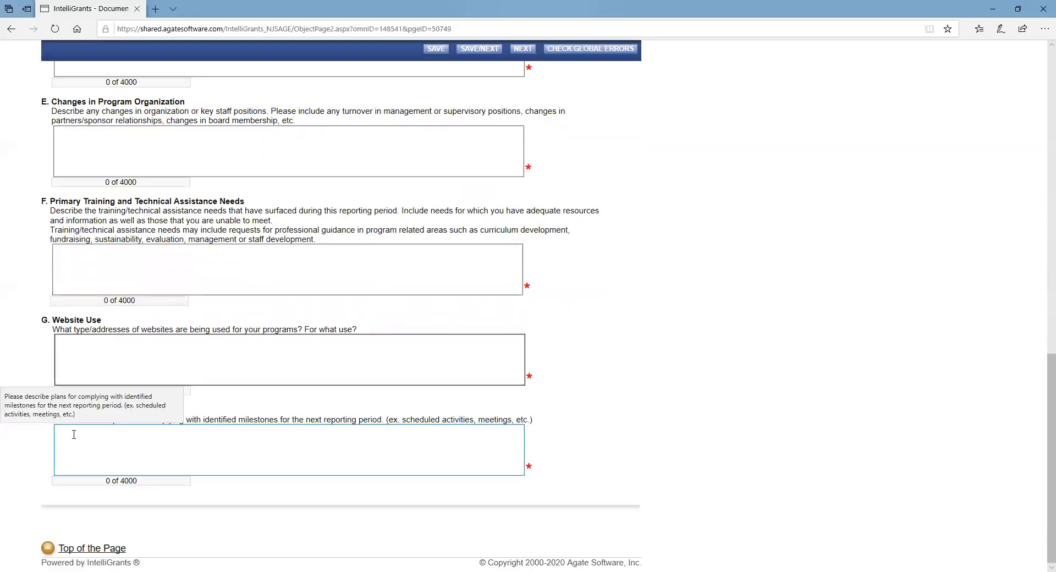
{"action": "left_click", "coordinate": [93, 454]}
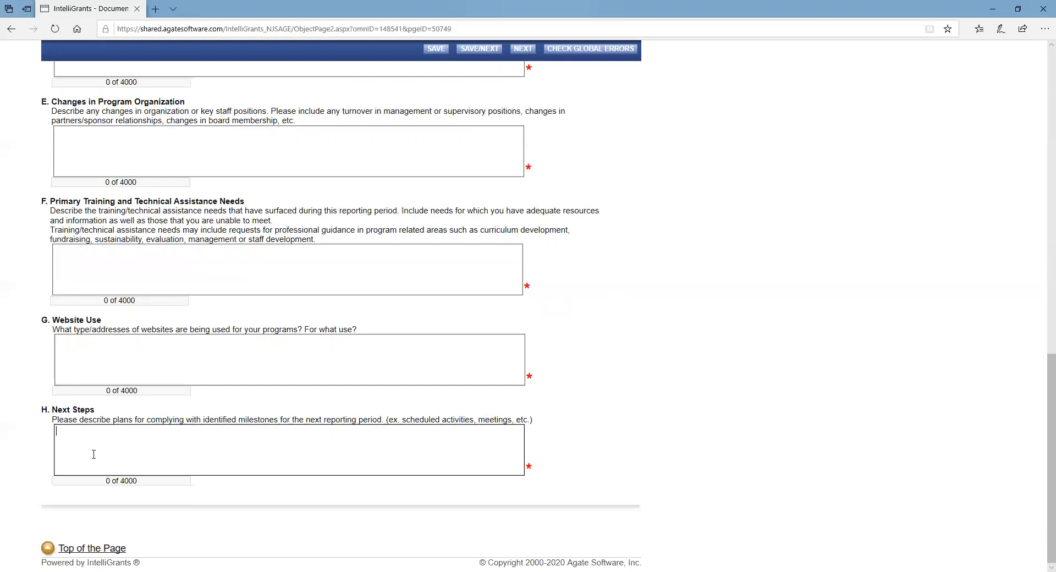
{"action": "scroll", "coordinate": [132, 424], "scroll_direction": "up", "scroll_amount": 10}
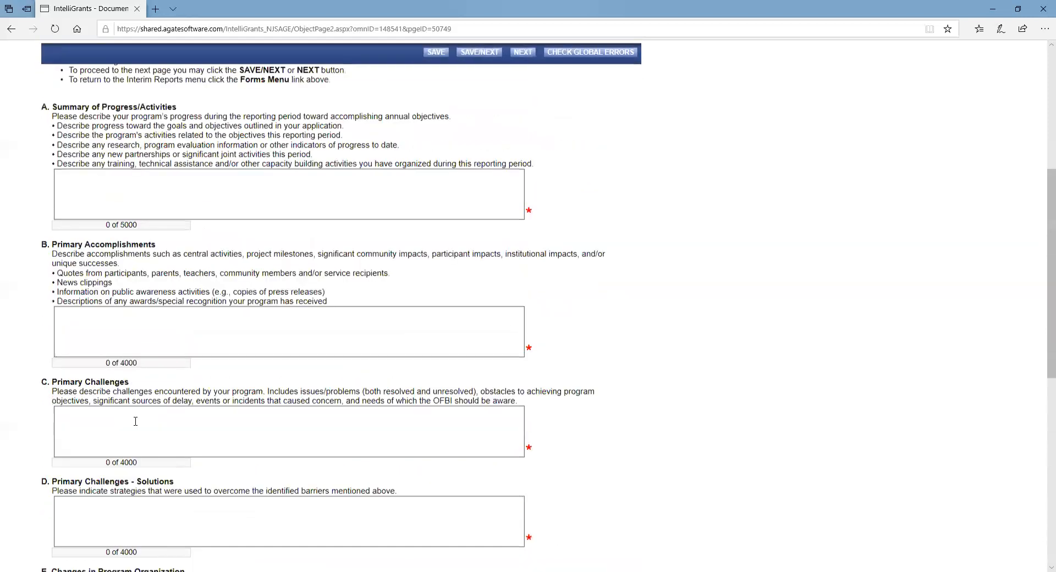
Enter "text" in A. Summary of Progress/Activities and copy it into B. Primary Accomplishments
{"action": "left_click", "coordinate": [88, 352]}
{"action": "type", "text": "text"}
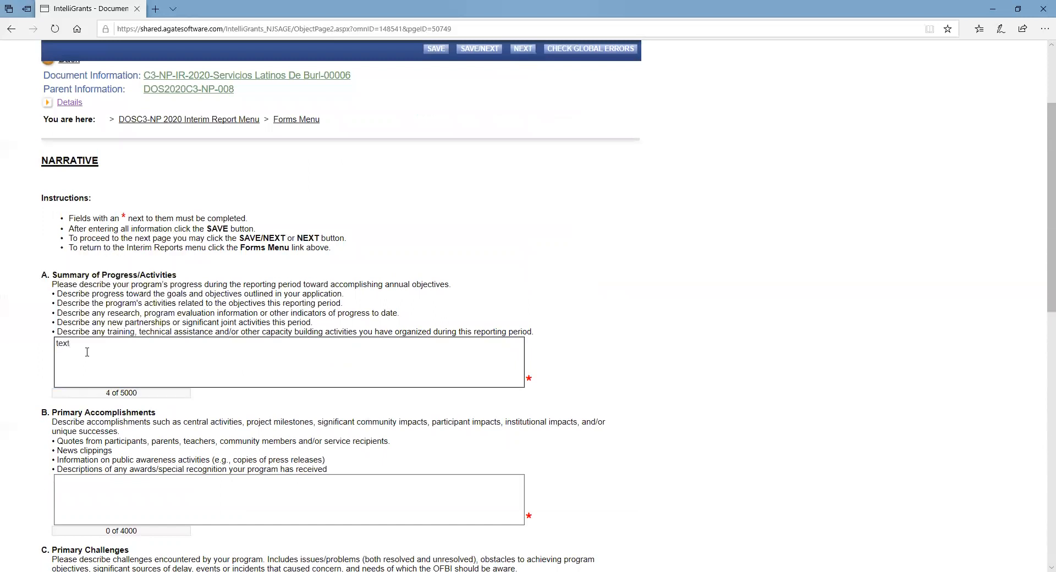
{"action": "left_click_drag", "start_coordinate": [88, 348], "coordinate": [47, 345]}
{"action": "right_click", "coordinate": [62, 343]}
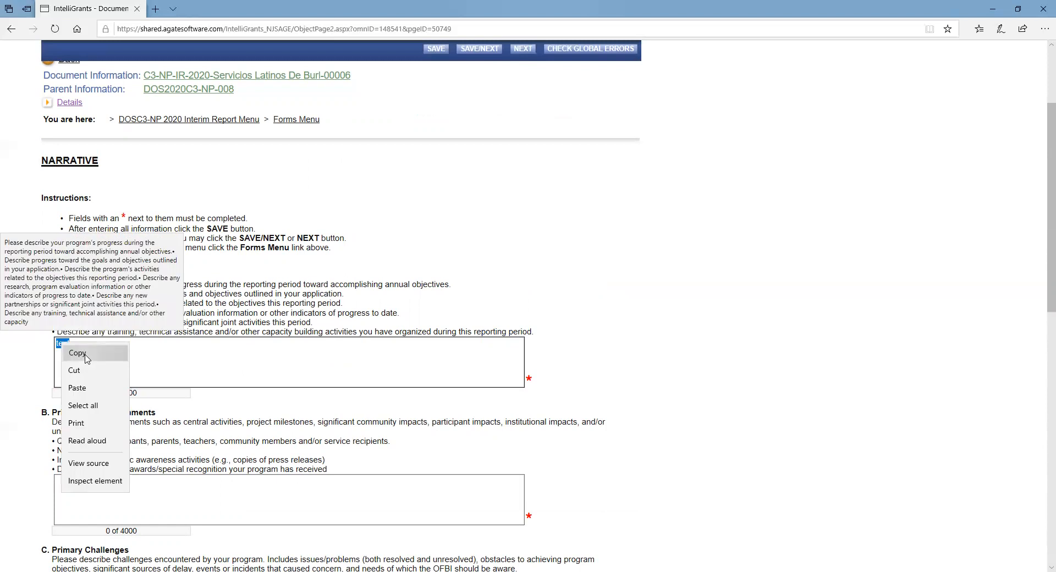
{"action": "left_click", "coordinate": [83, 353]}
{"action": "left_click", "coordinate": [81, 484]}
{"action": "right_click", "coordinate": [80, 484]}
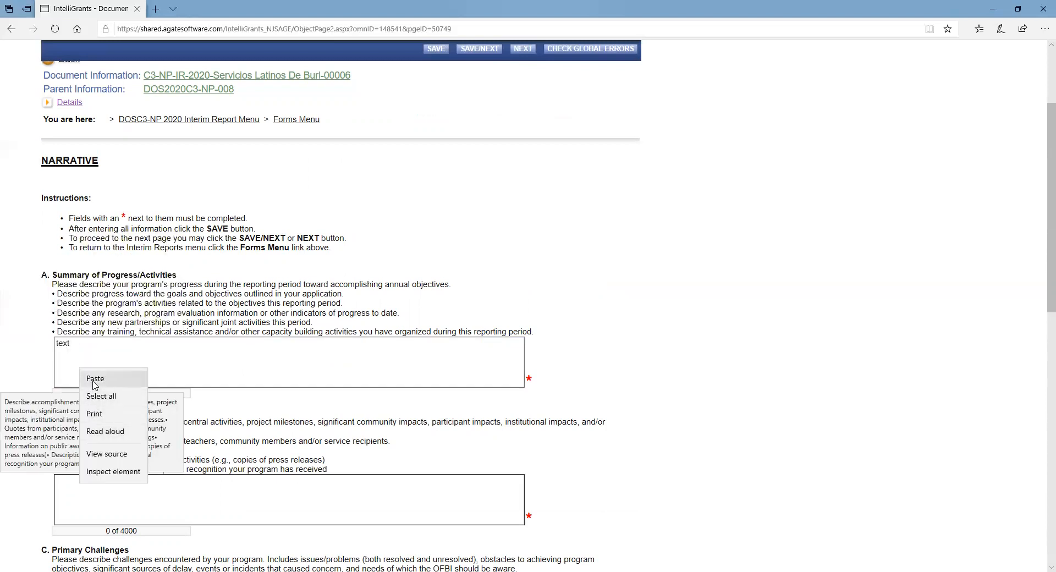
{"action": "left_click", "coordinate": [92, 380]}
Paste "text" into sections C. Primary Challenges, D. Primary Challenges - Solutions and E. Changes in Program Organization
{"action": "scroll", "coordinate": [77, 399], "scroll_direction": "down", "scroll_amount": 4}
{"action": "left_click", "coordinate": [75, 363]}
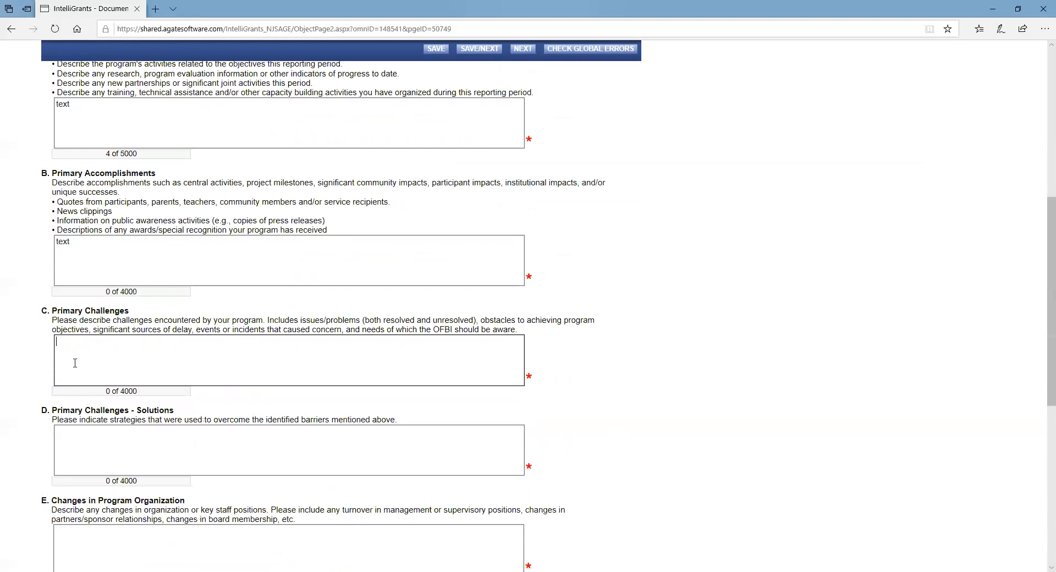
{"action": "right_click", "coordinate": [75, 363]}
{"action": "left_click", "coordinate": [89, 376]}
{"action": "right_click", "coordinate": [71, 437]}
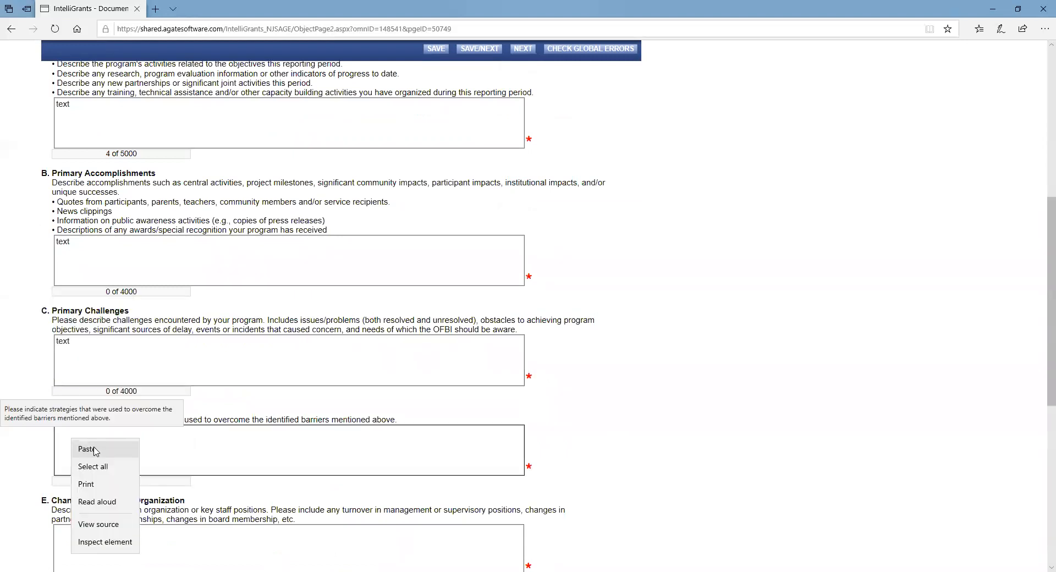
{"action": "left_click", "coordinate": [95, 451]}
{"action": "left_click", "coordinate": [83, 534]}
{"action": "right_click", "coordinate": [85, 423]}
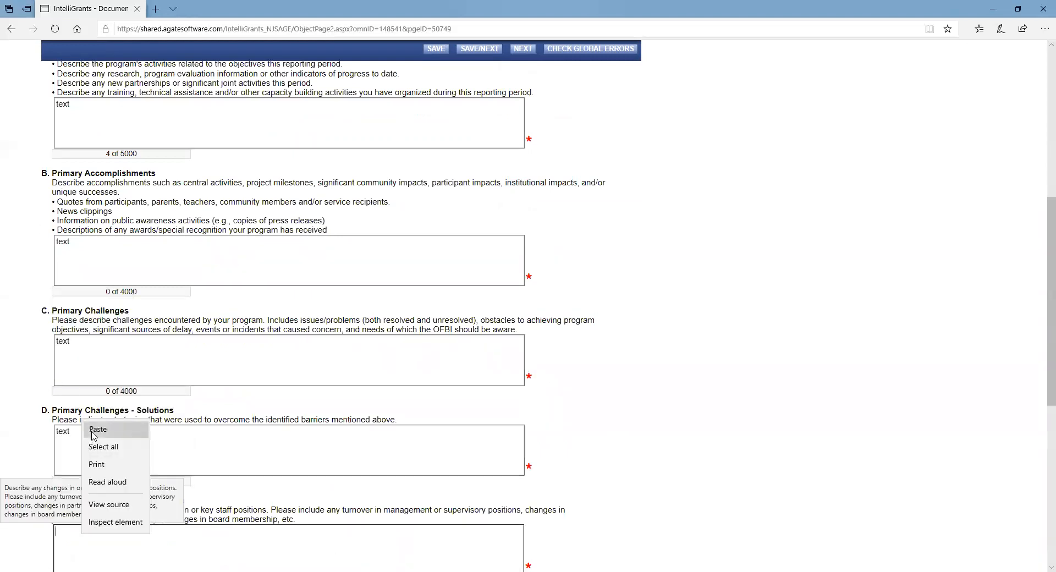
{"action": "left_click", "coordinate": [97, 429]}
Paste "text" into sections F. Primary Training and Technical Assistance Needs, G. Website Use and H. Next Steps, and save the Narrative form
{"action": "scroll", "coordinate": [83, 484], "scroll_direction": "down", "scroll_amount": 3}
{"action": "left_click", "coordinate": [79, 500]}
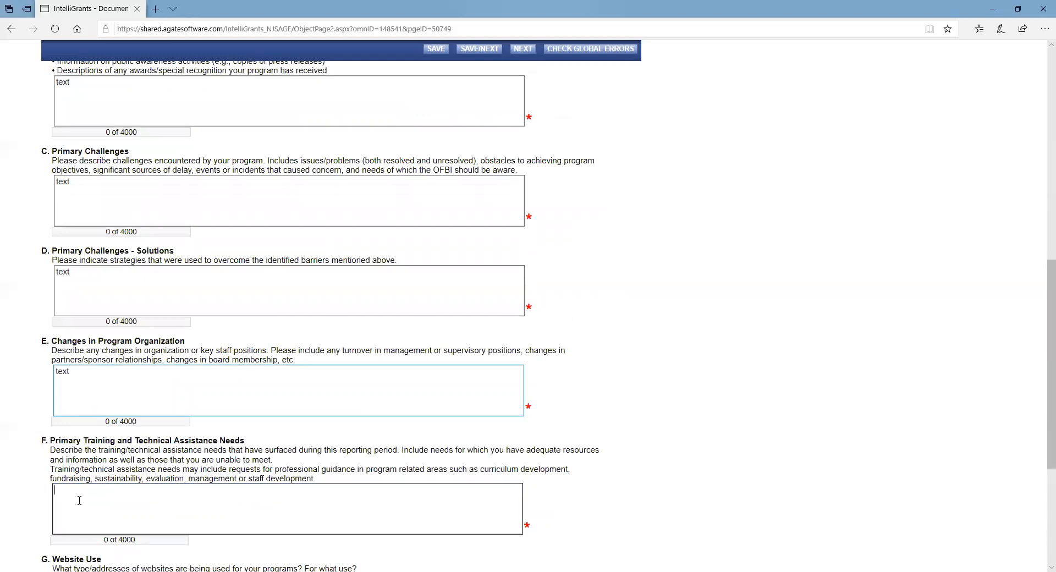
{"action": "right_click", "coordinate": [79, 501]}
{"action": "left_click", "coordinate": [88, 394]}
{"action": "scroll", "coordinate": [88, 394], "scroll_direction": "down", "scroll_amount": 3}
{"action": "left_click", "coordinate": [78, 429]}
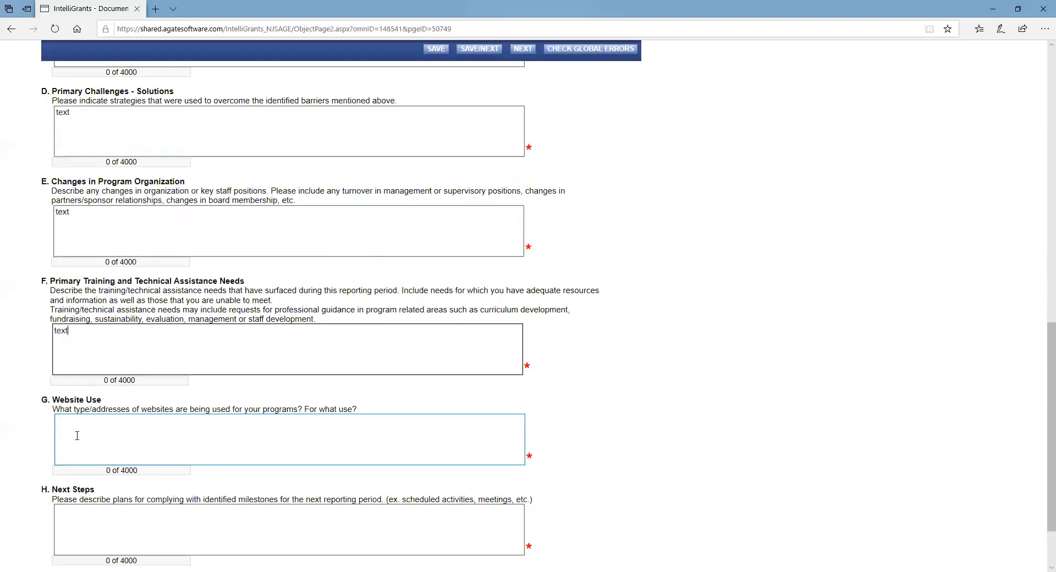
{"action": "right_click", "coordinate": [78, 429]}
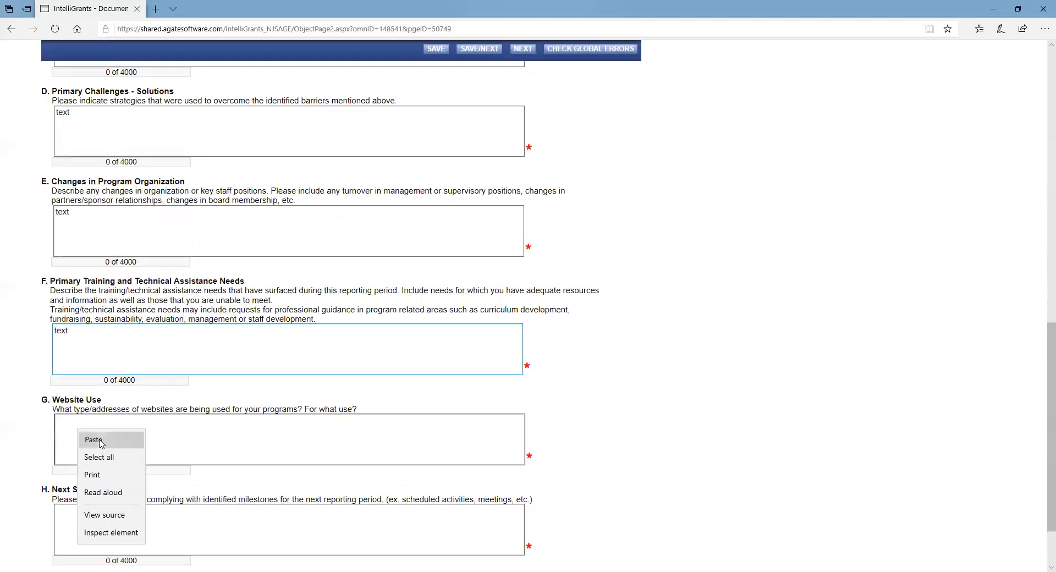
{"action": "left_click", "coordinate": [89, 437]}
{"action": "right_click", "coordinate": [77, 516]}
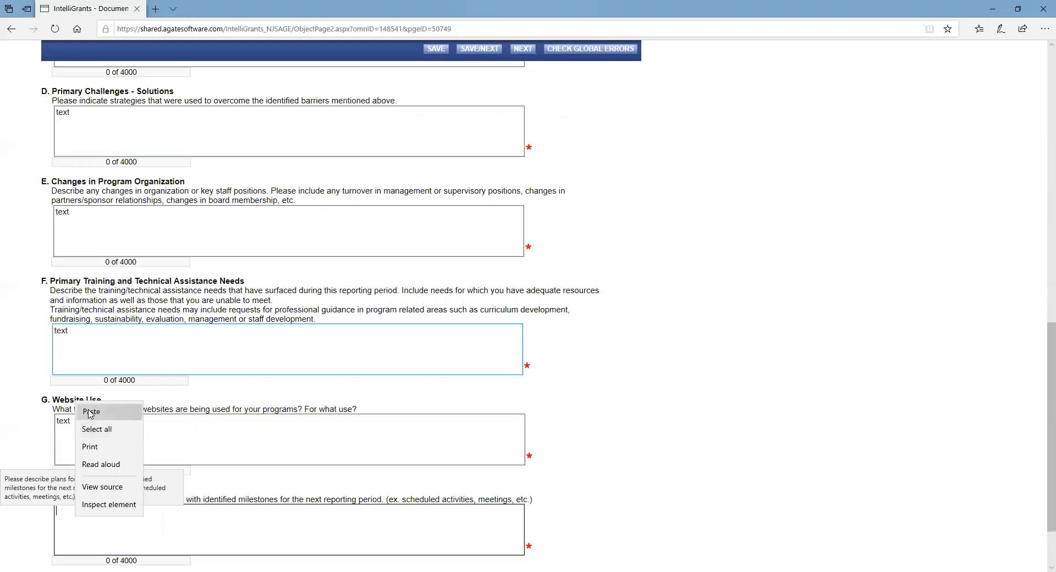
{"action": "left_click", "coordinate": [90, 412]}
{"action": "scroll", "coordinate": [505, 323], "scroll_direction": "up", "scroll_amount": 20}
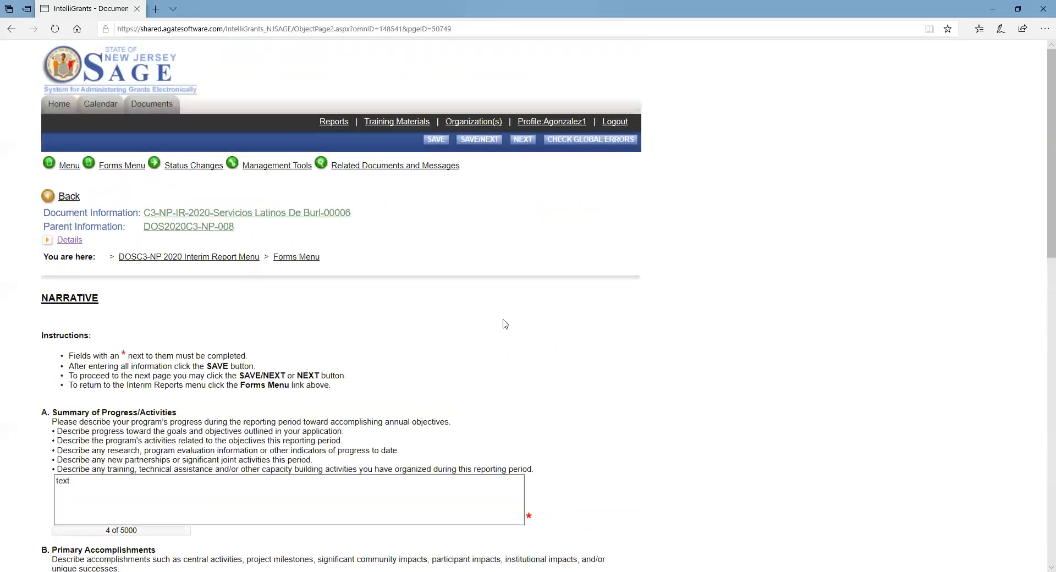
{"action": "left_click", "coordinate": [436, 139]}
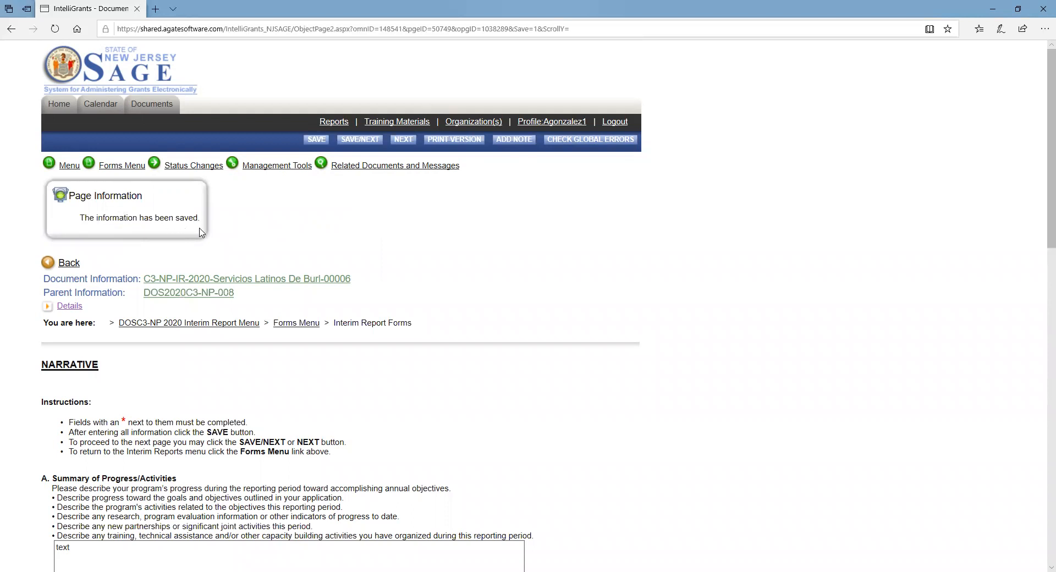
Open the Personnel Services form and enter 1000 state grant funds and 3000 from other sources as expended for the Prog Coord position
{"action": "mouse_move", "coordinate": [116, 167]}
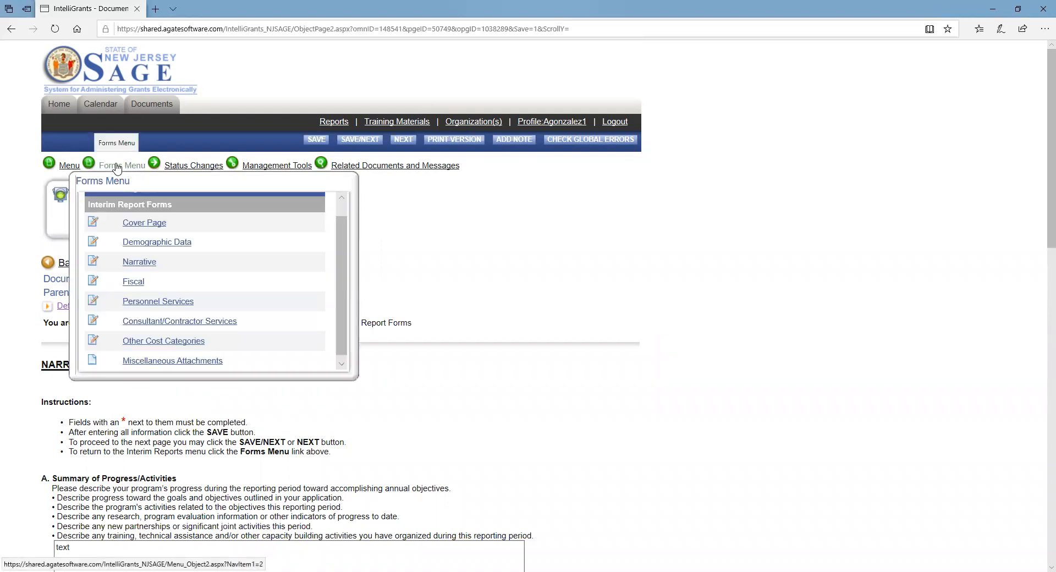
{"action": "left_click", "coordinate": [140, 304]}
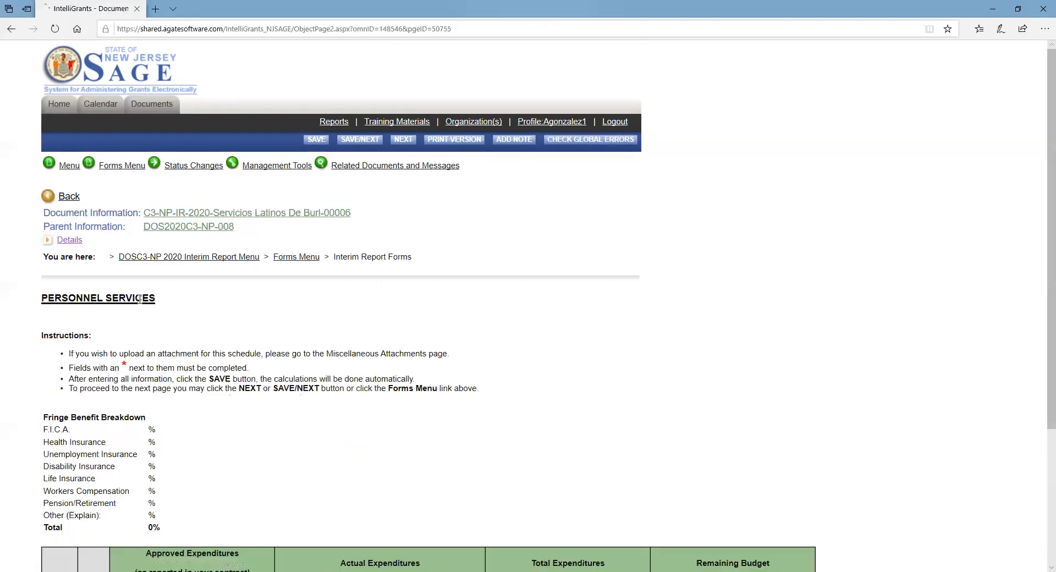
{"action": "scroll", "coordinate": [141, 303], "scroll_direction": "down", "scroll_amount": 2}
{"action": "scroll", "coordinate": [140, 303], "scroll_direction": "down", "scroll_amount": 1}
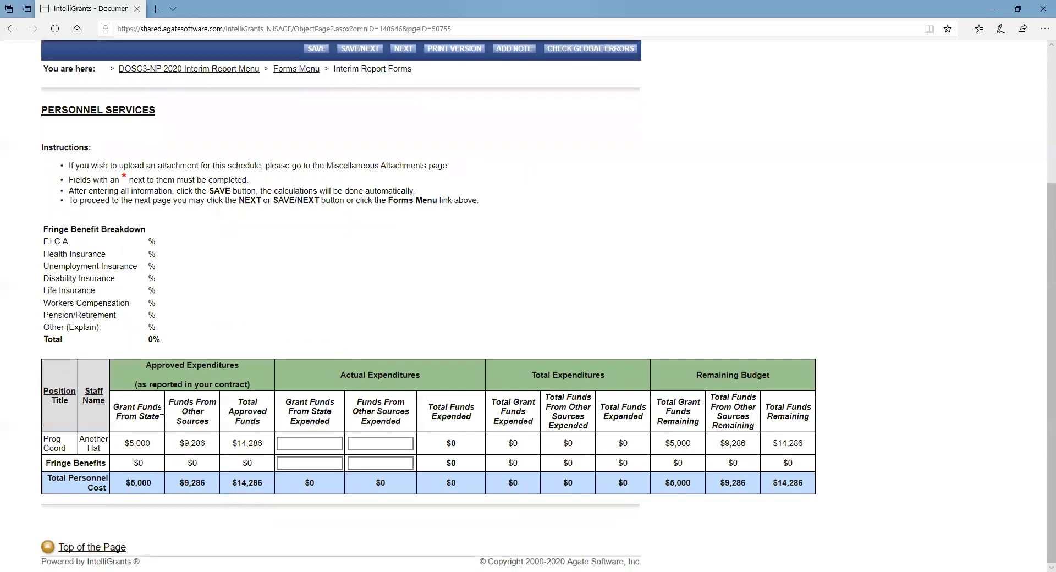
{"action": "left_click", "coordinate": [307, 446]}
{"action": "left_click", "coordinate": [320, 443]}
{"action": "type", "text": "1000"}
{"action": "key", "text": "Tab"}
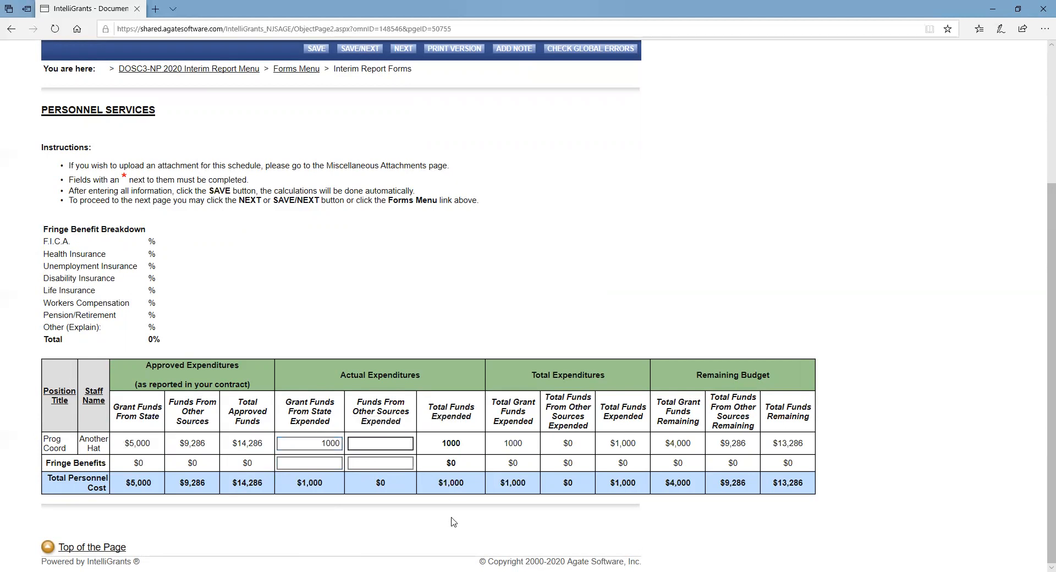
{"action": "type", "text": "3000"}
{"action": "key", "text": "Tab"}
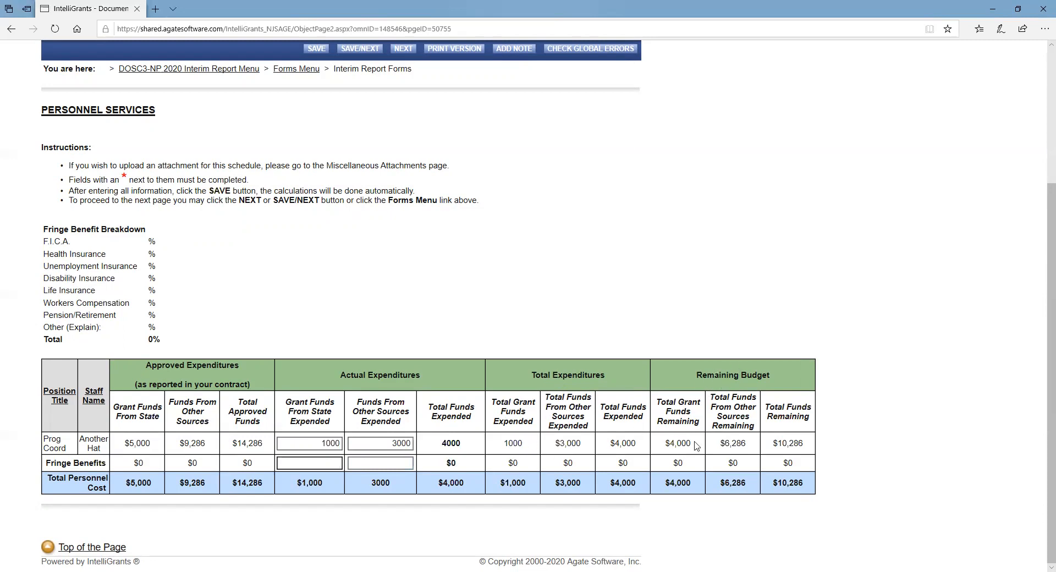
Enter 0 for both Fringe Benefits actual expenditures and save the Personnel Services form
{"action": "left_click", "coordinate": [335, 444]}
{"action": "left_click", "coordinate": [375, 438]}
{"action": "left_click", "coordinate": [319, 463]}
{"action": "type", "text": "0"}
{"action": "key", "text": "Tab"}
{"action": "type", "text": "0"}
{"action": "scroll", "coordinate": [313, 463], "scroll_direction": "up", "scroll_amount": 3}
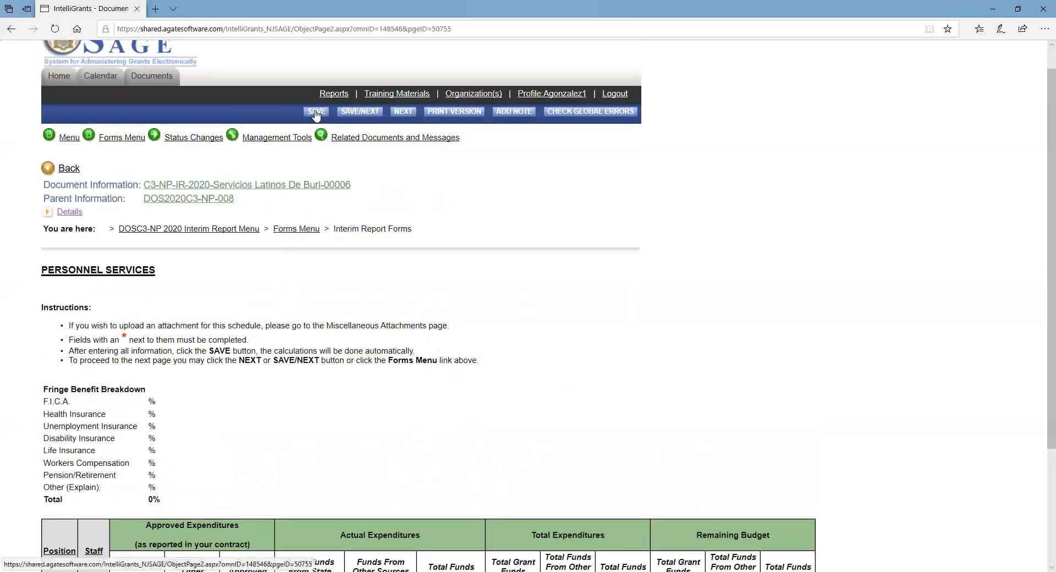
{"action": "left_click", "coordinate": [316, 113]}
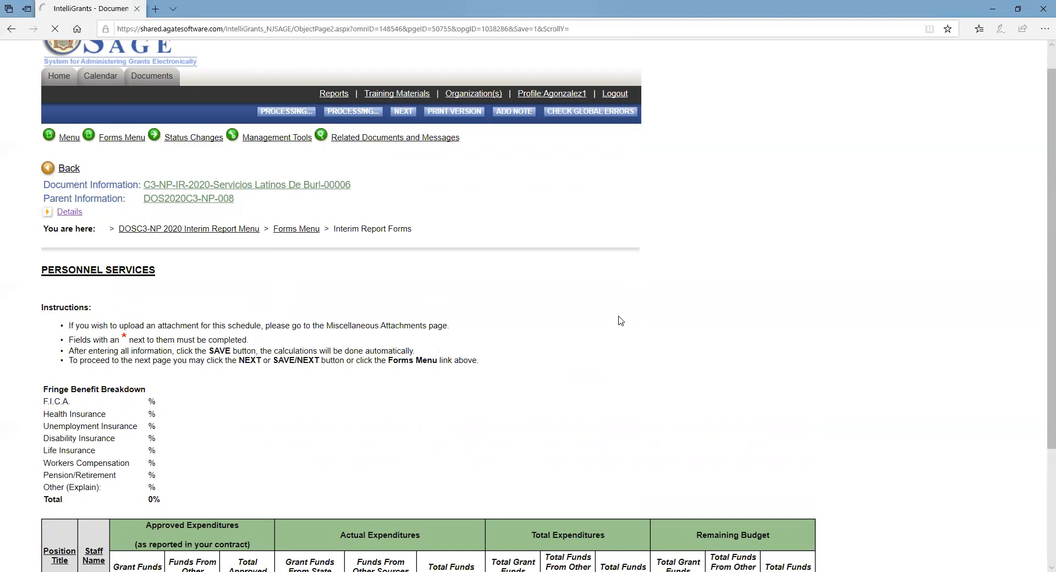
Open the Consultant/Contractor Services form and enter 2000 state grant funds and 0 from other sources as expended for the test service
{"action": "mouse_move", "coordinate": [120, 169]}
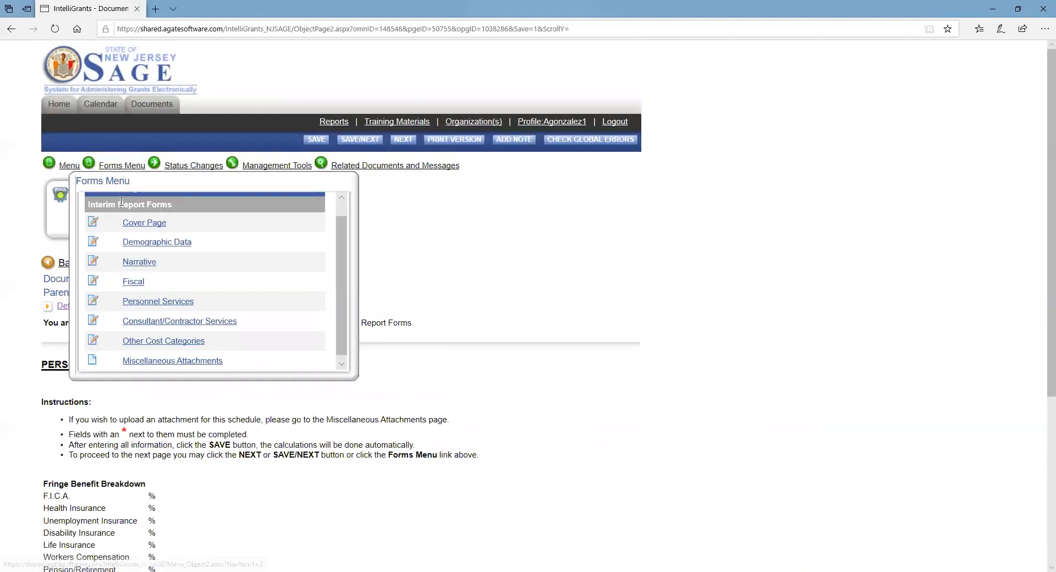
{"action": "left_click", "coordinate": [153, 327]}
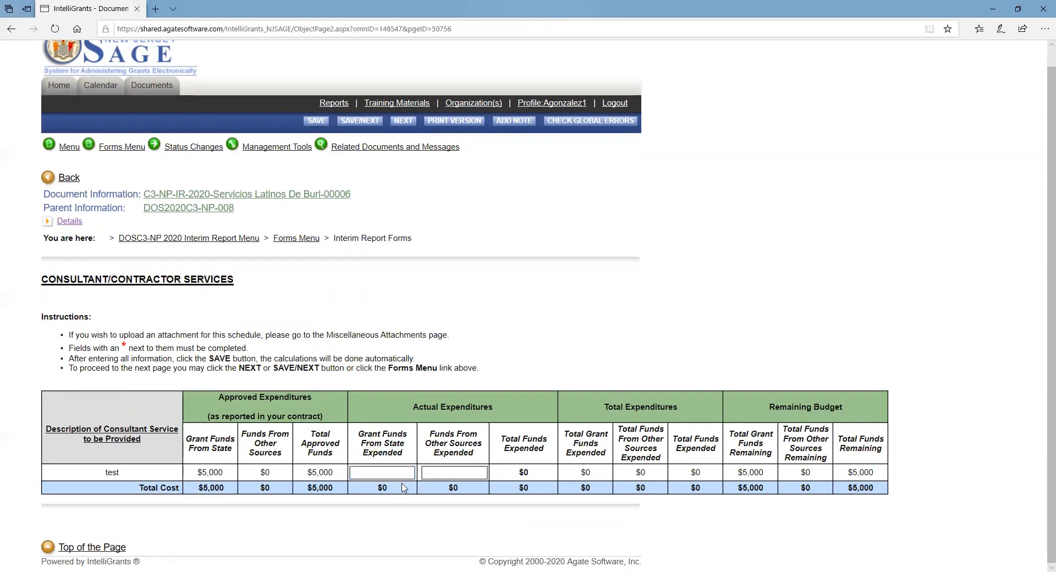
{"action": "right_click", "coordinate": [371, 521]}
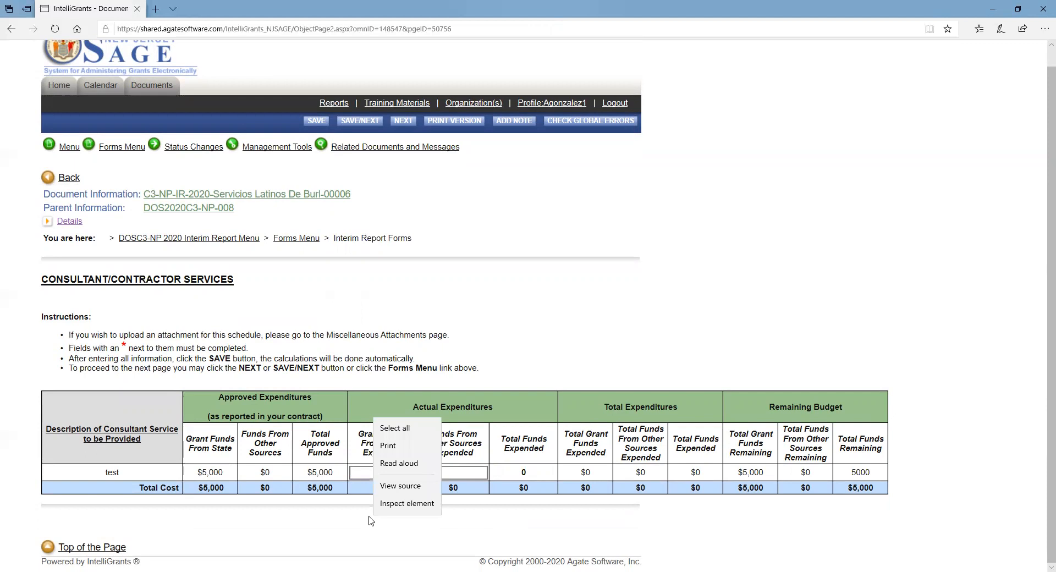
{"action": "right_click", "coordinate": [343, 528]}
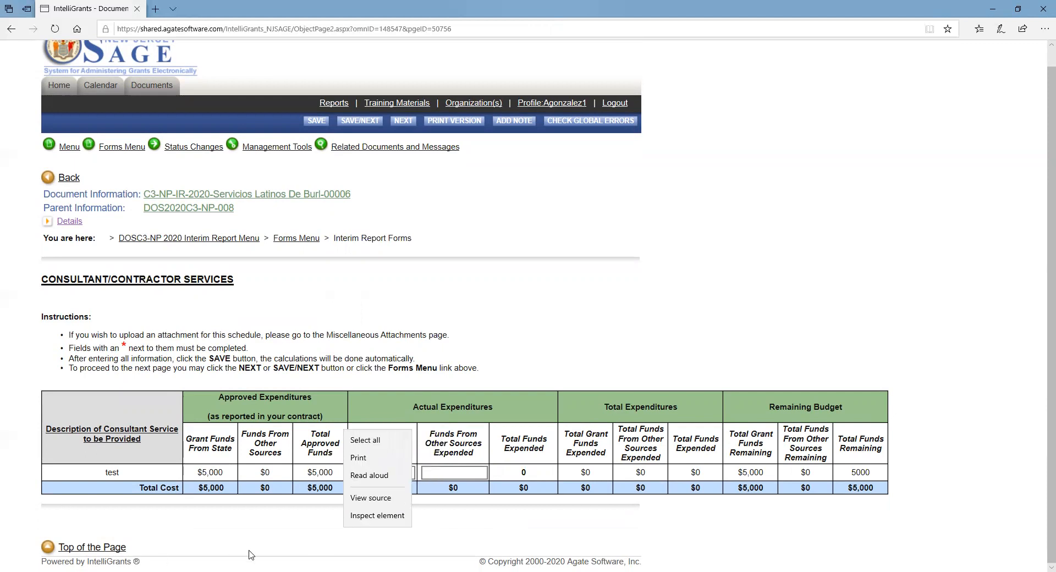
{"action": "left_click", "coordinate": [354, 472]}
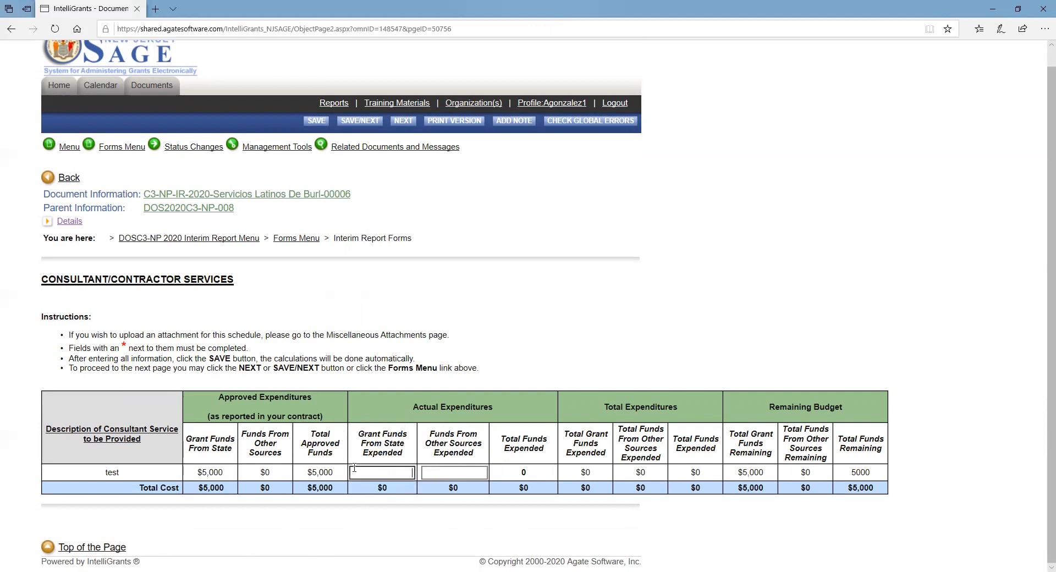
{"action": "type", "text": "2000"}
{"action": "key", "text": "Tab"}
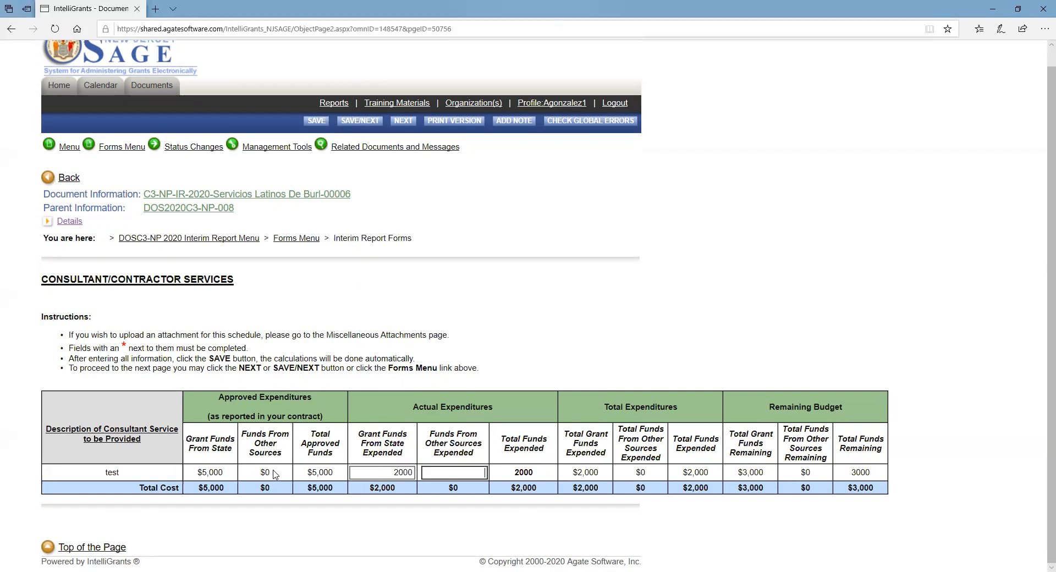
{"action": "type", "text": "0"}
Save the Consultant/Contractor Services form with its actual expenditures
{"action": "left_click", "coordinate": [531, 354]}
{"action": "left_click", "coordinate": [398, 477]}
{"action": "left_click", "coordinate": [464, 469]}
{"action": "left_click", "coordinate": [382, 474]}
{"action": "left_click", "coordinate": [312, 121]}
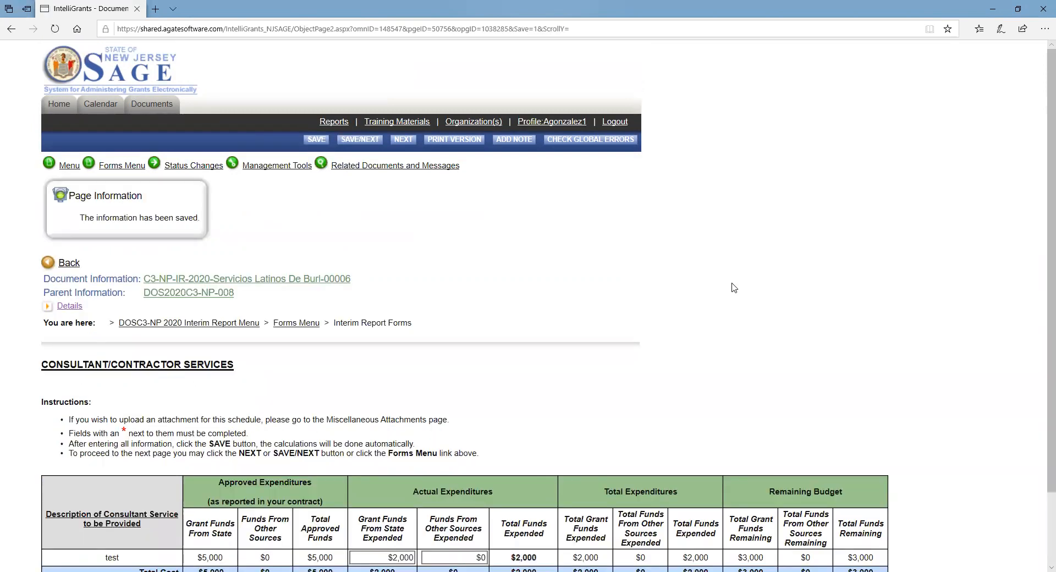
On the Other Cost Categories form, enter 1000 state grant funds and 0 from other sources as expended for Space rental, and save
{"action": "left_click", "coordinate": [122, 165]}
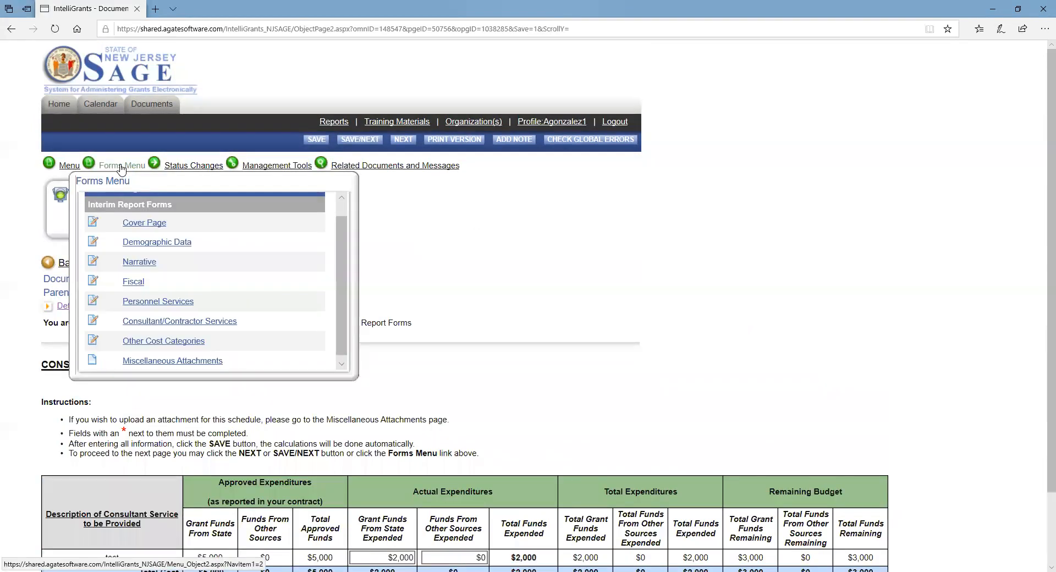
{"action": "left_click", "coordinate": [151, 342]}
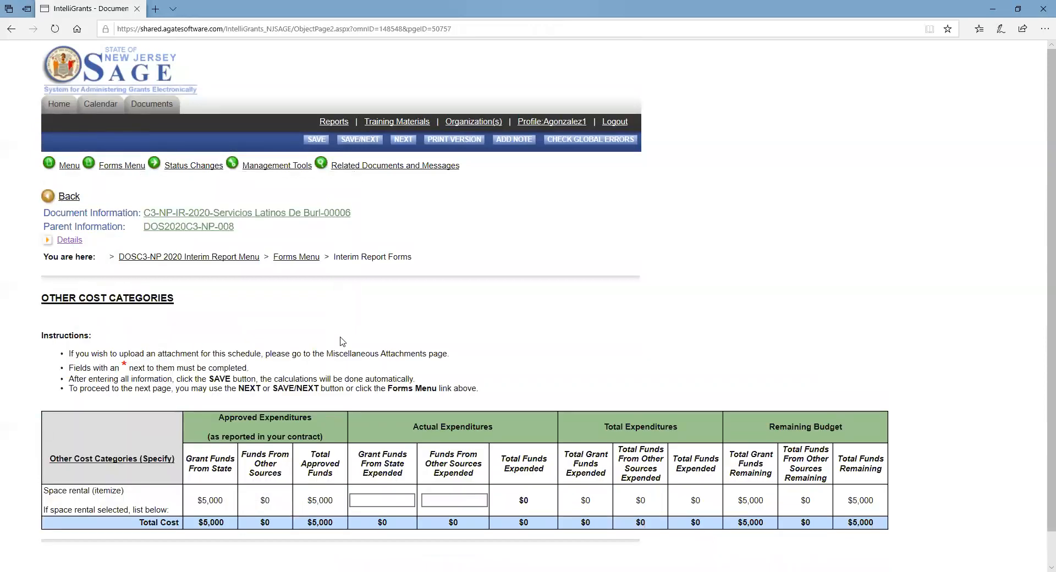
{"action": "scroll", "coordinate": [339, 343], "scroll_direction": "down", "scroll_amount": 1}
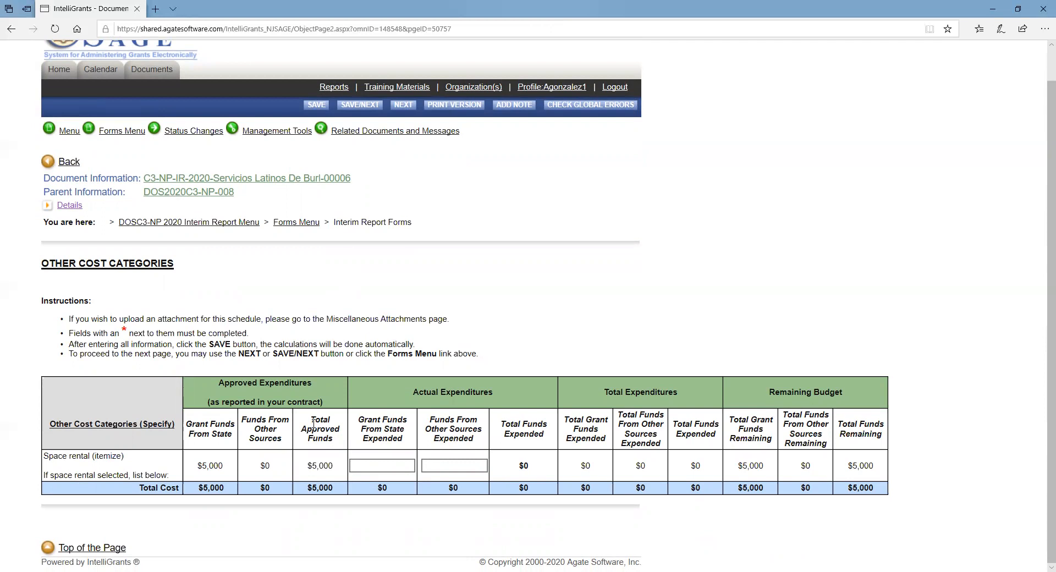
{"action": "left_click", "coordinate": [397, 465]}
{"action": "type", "text": "1000"}
{"action": "key", "text": "Tab"}
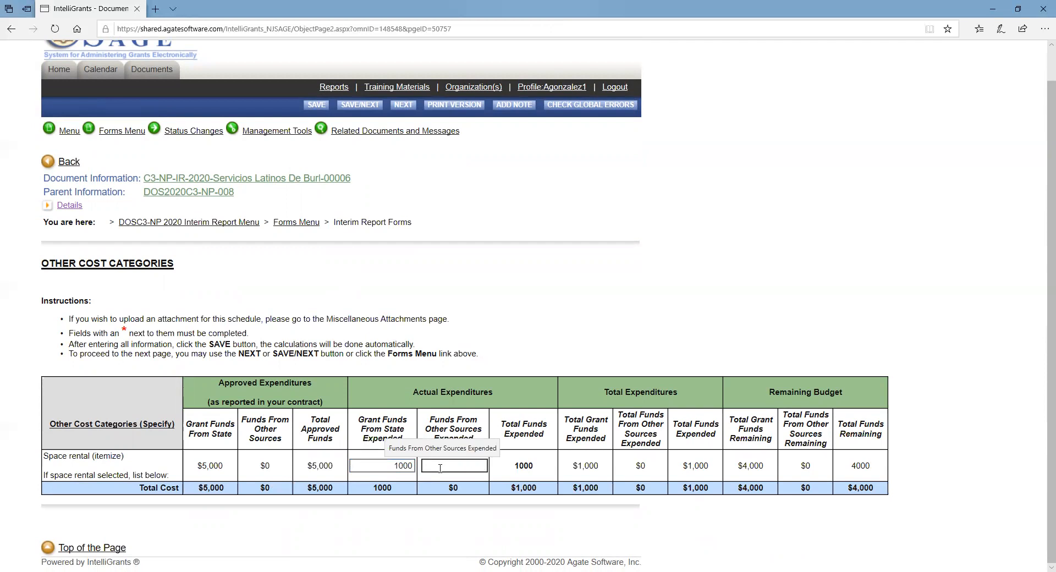
{"action": "type", "text": "0"}
{"action": "key", "text": "Tab"}
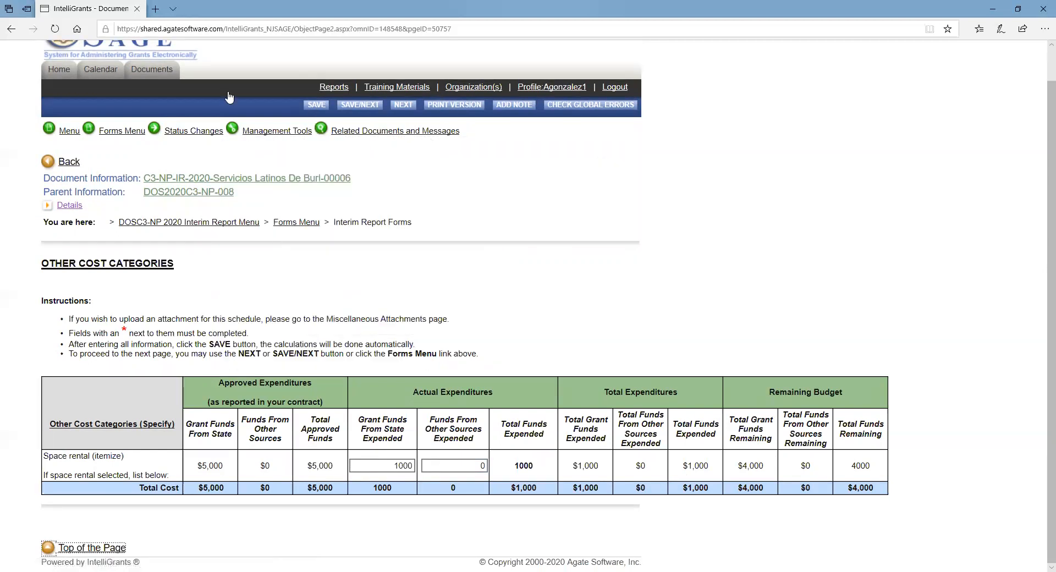
{"action": "left_click", "coordinate": [320, 106]}
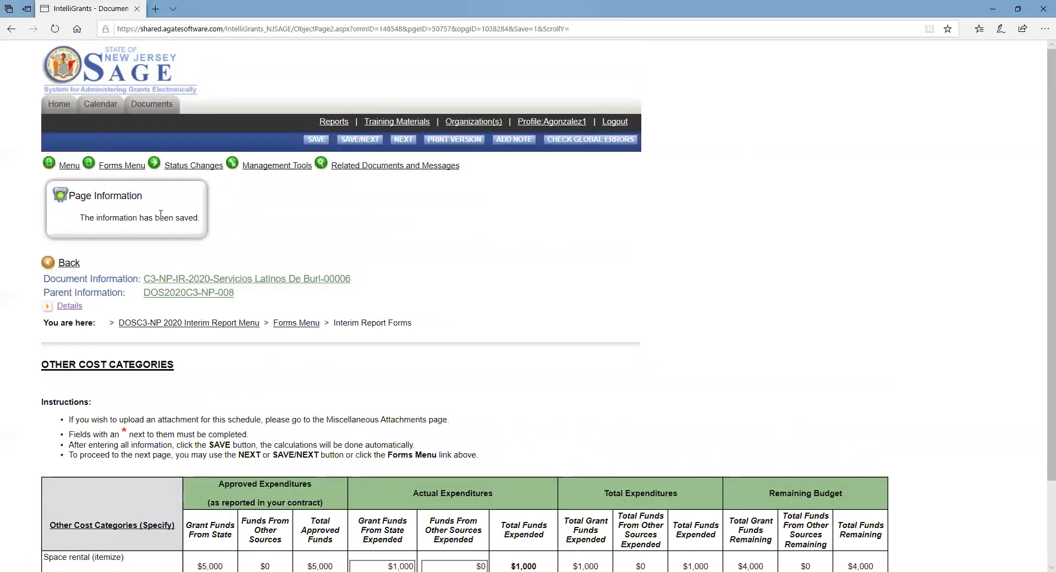
Open the interim report's Fiscal form and look over its expenditure table
{"action": "mouse_move", "coordinate": [120, 168]}
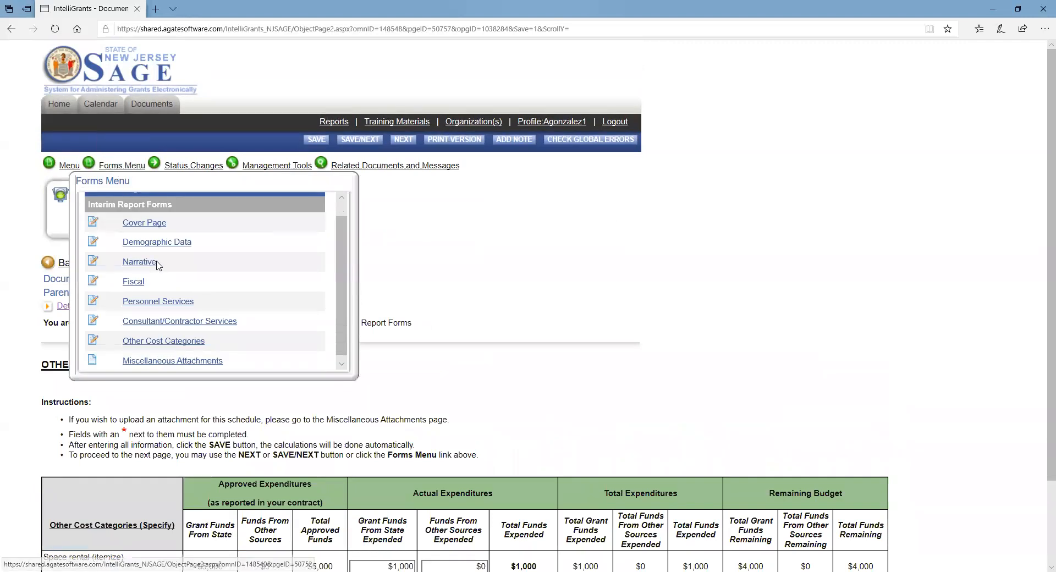
{"action": "left_click", "coordinate": [132, 287]}
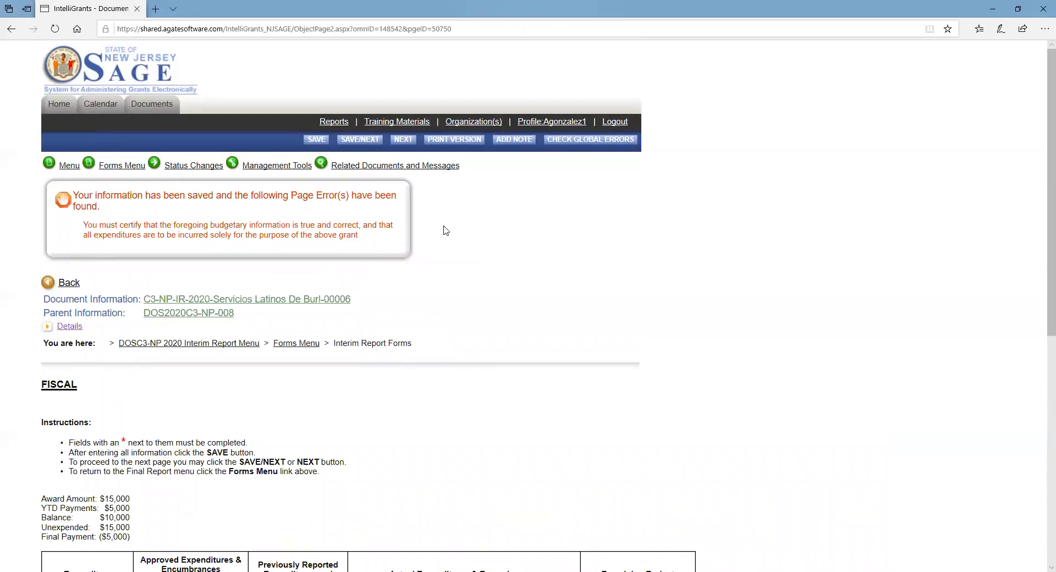
{"action": "scroll", "coordinate": [445, 231], "scroll_direction": "down", "scroll_amount": 7}
{"action": "scroll", "coordinate": [446, 231], "scroll_direction": "up", "scroll_amount": 3}
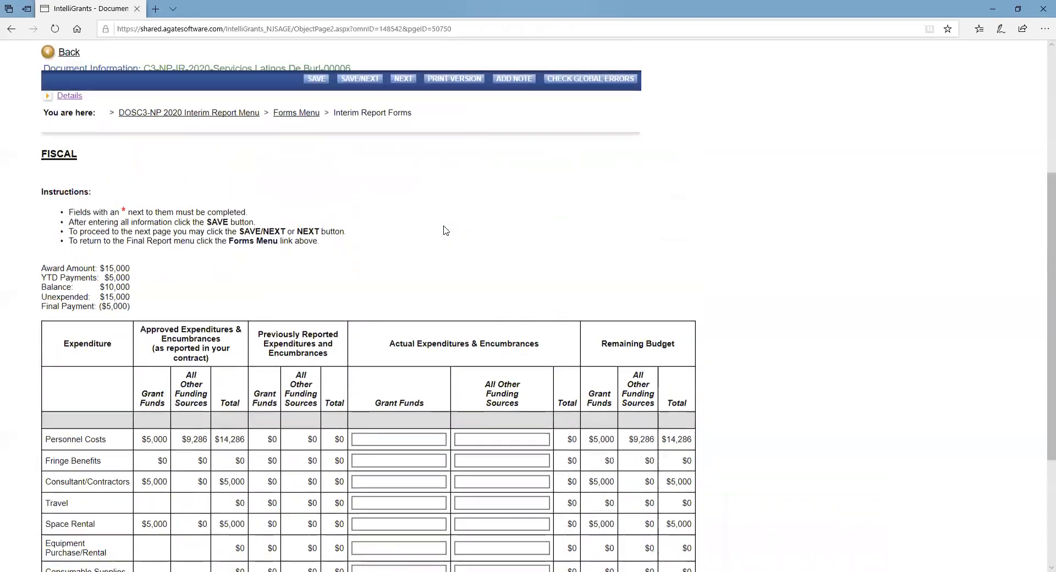
Review the Fiscal form's actual grant funds fields for Personnel Costs, Consultant/Contractors and Space Rental
{"action": "scroll", "coordinate": [446, 230], "scroll_direction": "up", "scroll_amount": 4}
{"action": "scroll", "coordinate": [445, 230], "scroll_direction": "down", "scroll_amount": 4}
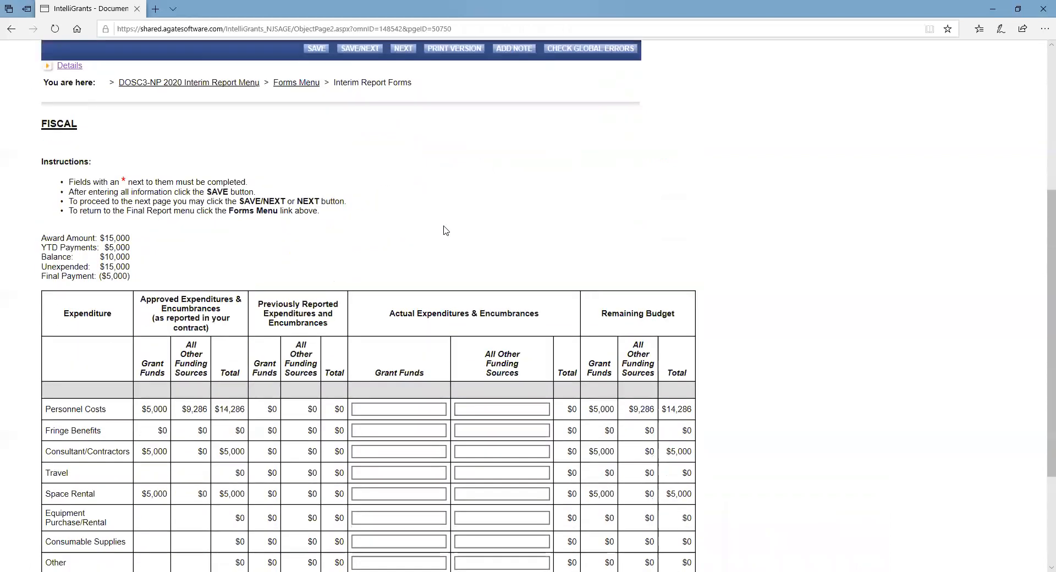
{"action": "scroll", "coordinate": [446, 230], "scroll_direction": "down", "scroll_amount": 3}
{"action": "left_click", "coordinate": [426, 248]}
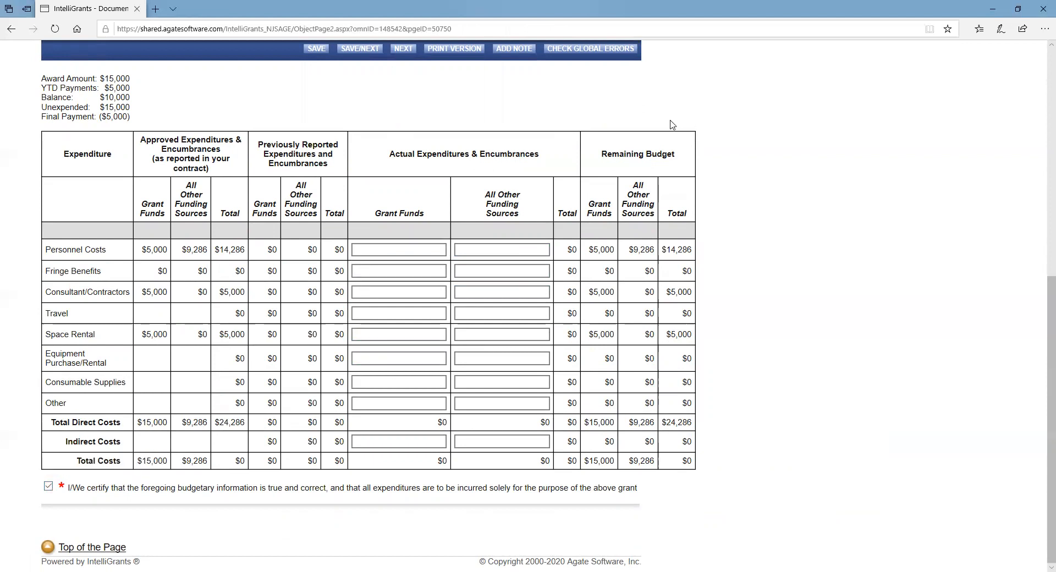
{"action": "left_click", "coordinate": [417, 249]}
{"action": "left_click", "coordinate": [424, 294]}
{"action": "left_click", "coordinate": [416, 335]}
{"action": "left_click", "coordinate": [412, 249]}
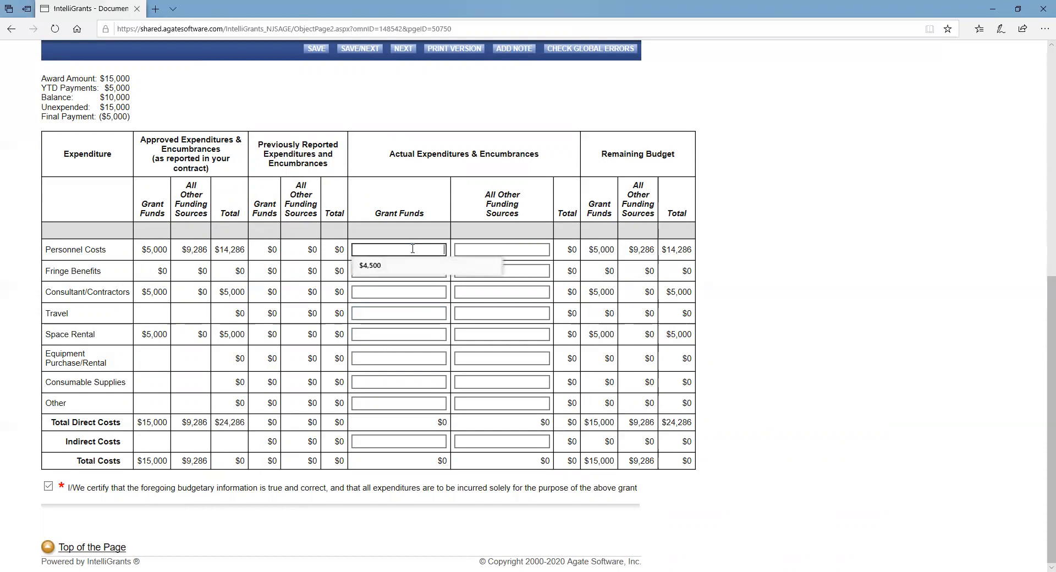
{"action": "type", "text": "1"}
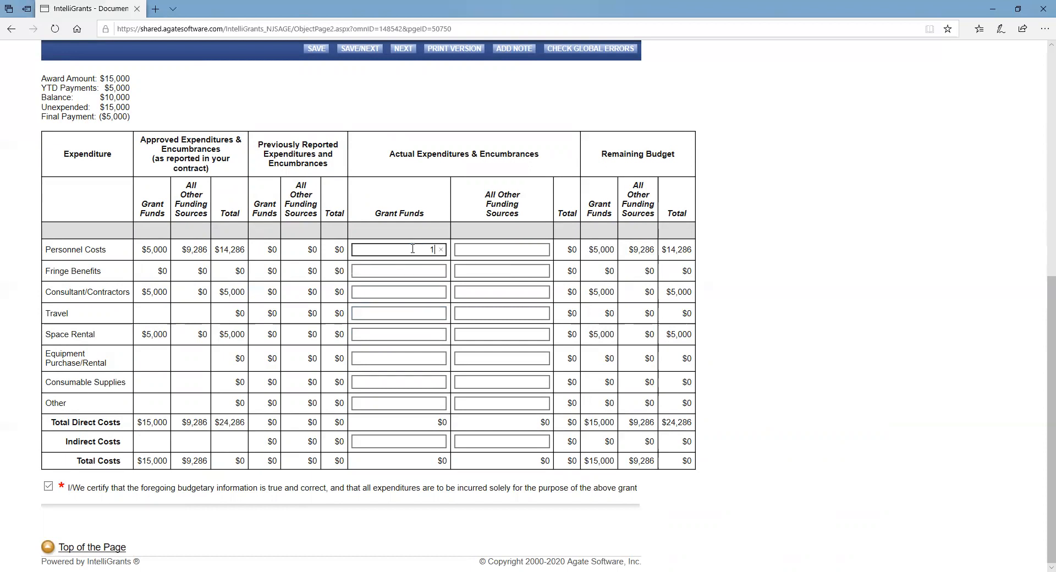
{"action": "key", "text": "BackSpace"}
{"action": "key", "text": "Down"}
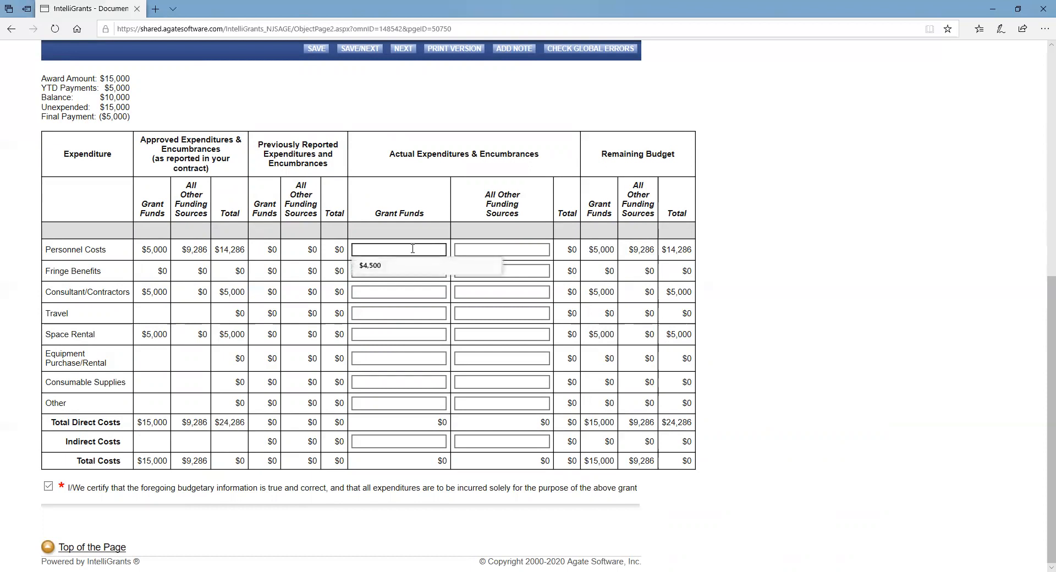
{"action": "key", "text": "Return"}
Open the Personnel Services form and check the state and other-source funds expended
{"action": "scroll", "coordinate": [293, 294], "scroll_direction": "up", "scroll_amount": 2}
{"action": "left_click", "coordinate": [122, 165]}
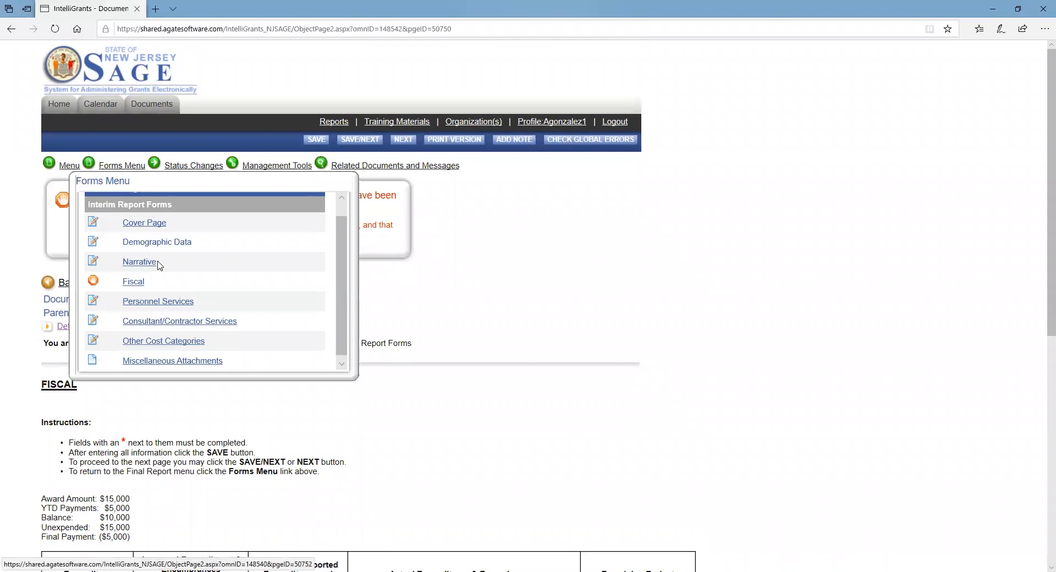
{"action": "left_click", "coordinate": [159, 303]}
{"action": "left_click", "coordinate": [472, 355]}
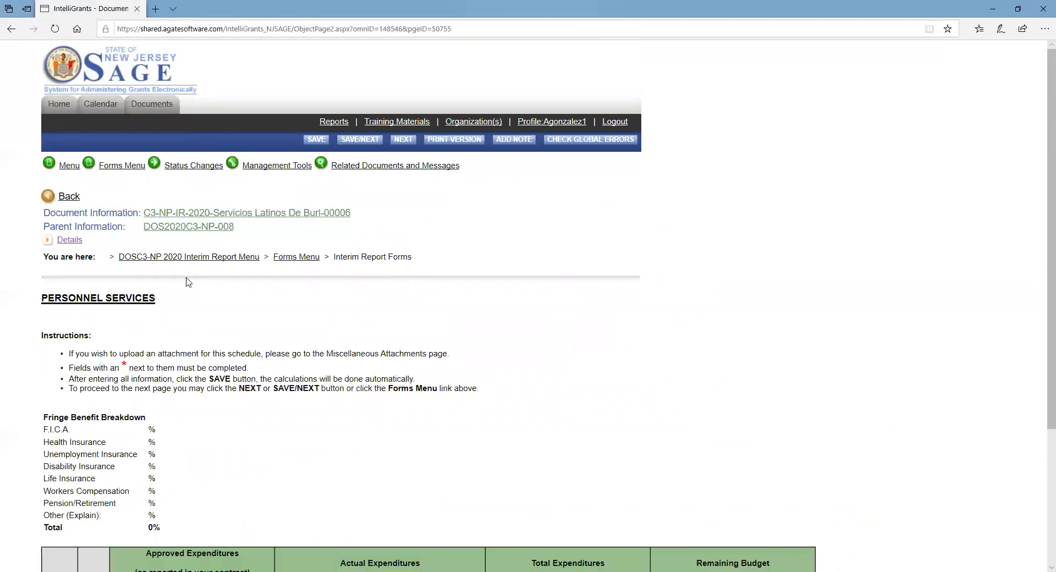
{"action": "scroll", "coordinate": [188, 282], "scroll_direction": "down", "scroll_amount": 3}
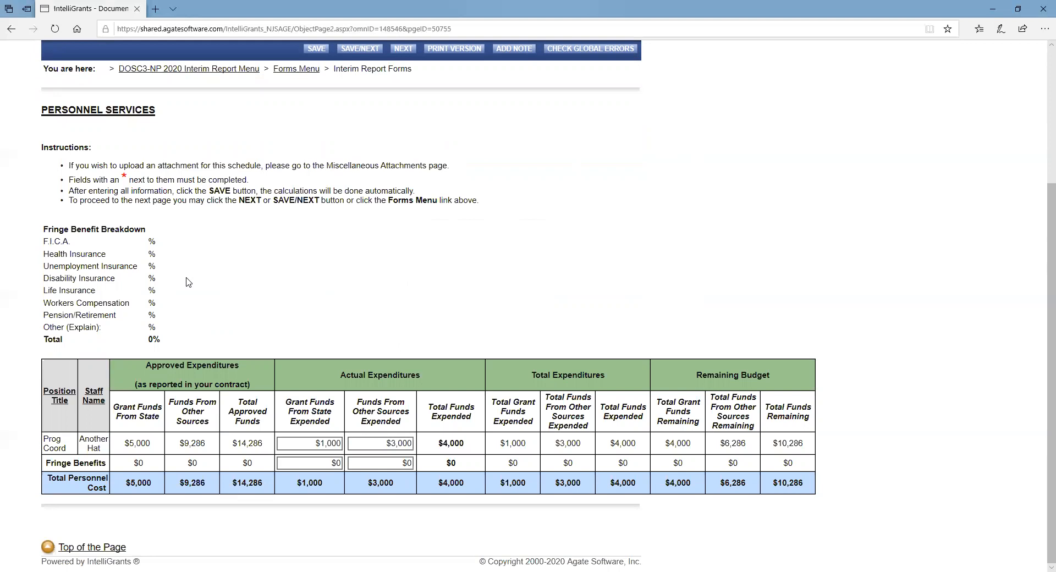
Open the Other Cost Categories form and check the actual expenditures for Space rental
{"action": "scroll", "coordinate": [210, 233], "scroll_direction": "up", "scroll_amount": 3}
{"action": "mouse_move", "coordinate": [127, 141]}
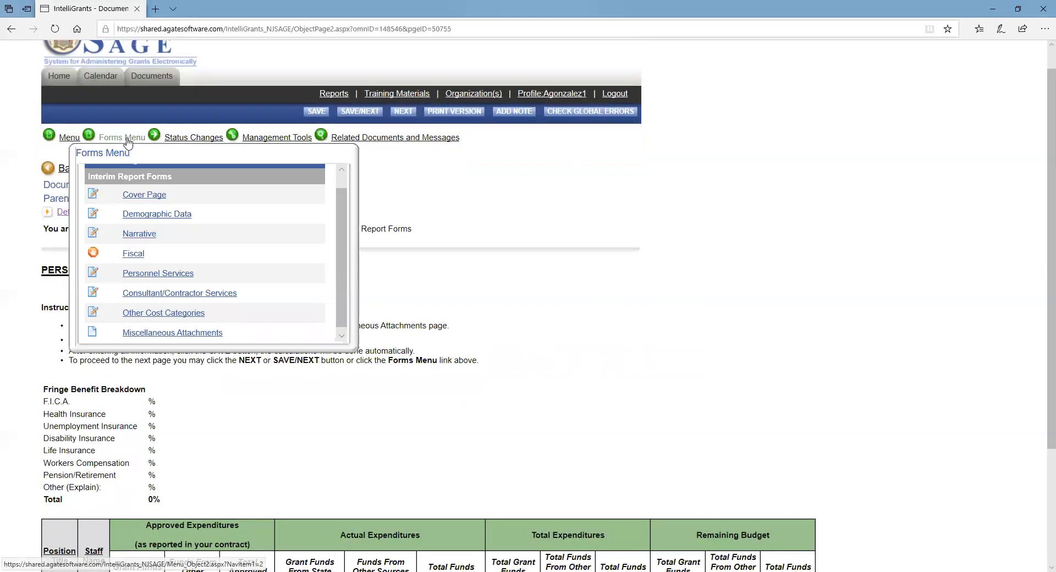
{"action": "left_click", "coordinate": [156, 317]}
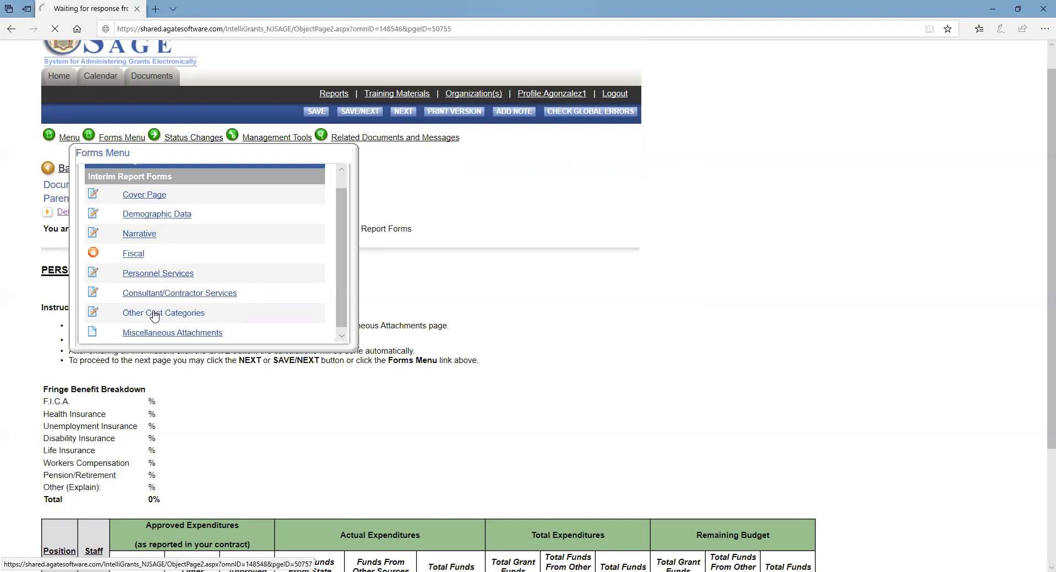
{"action": "scroll", "coordinate": [156, 315], "scroll_direction": "down", "scroll_amount": 1}
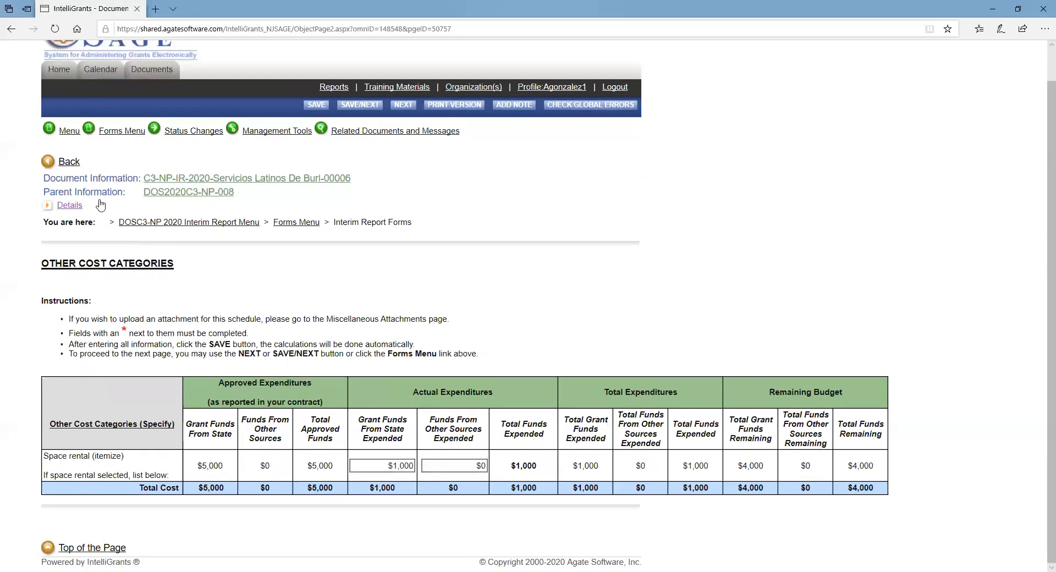
Reopen the Fiscal form and enter actual Personnel Costs of 1000 in grant funds and 3000 from all other funding sources
{"action": "mouse_move", "coordinate": [118, 134]}
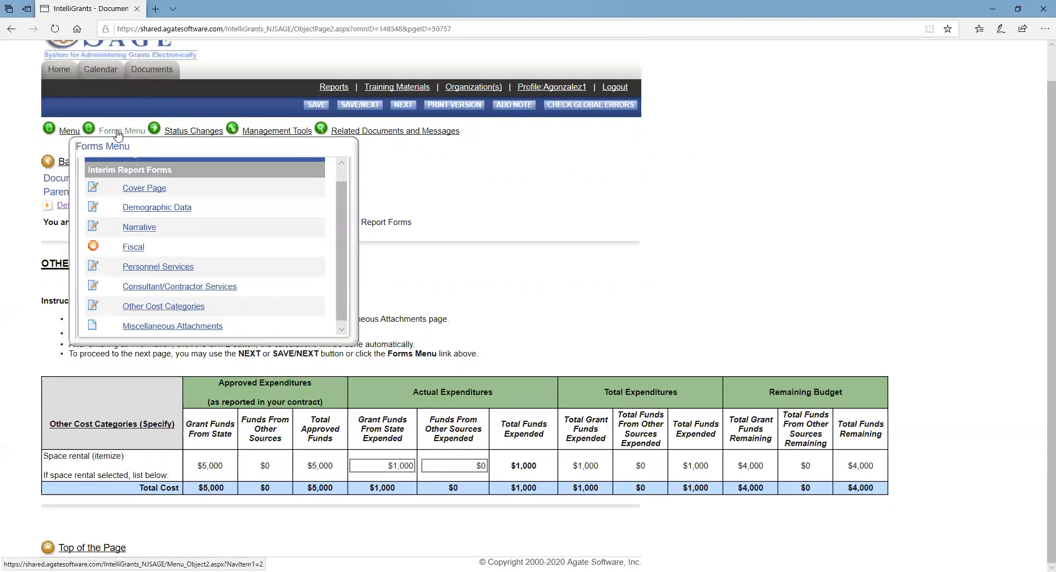
{"action": "left_click", "coordinate": [133, 249]}
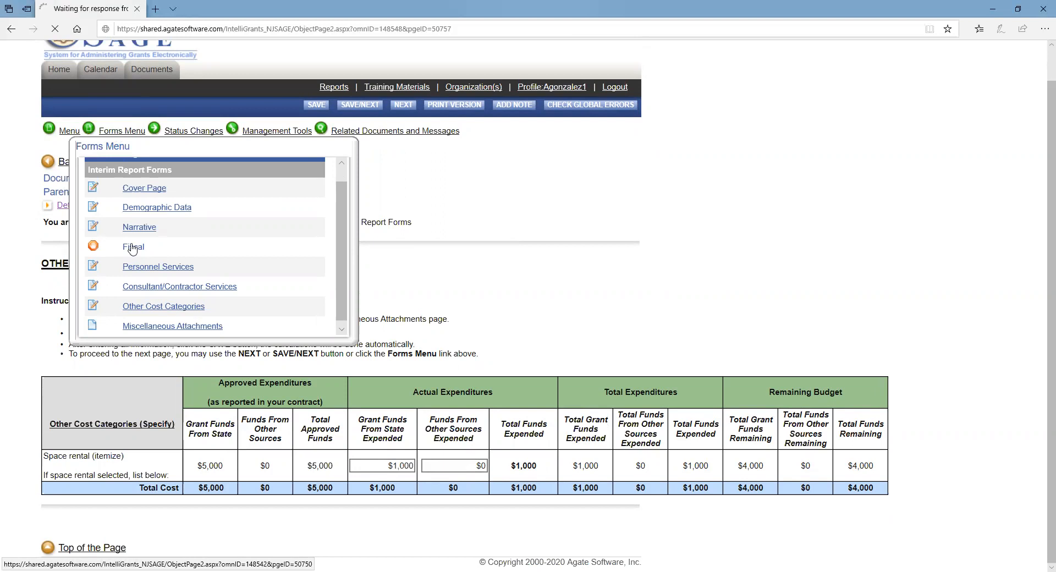
{"action": "scroll", "coordinate": [159, 267], "scroll_direction": "down", "scroll_amount": 7}
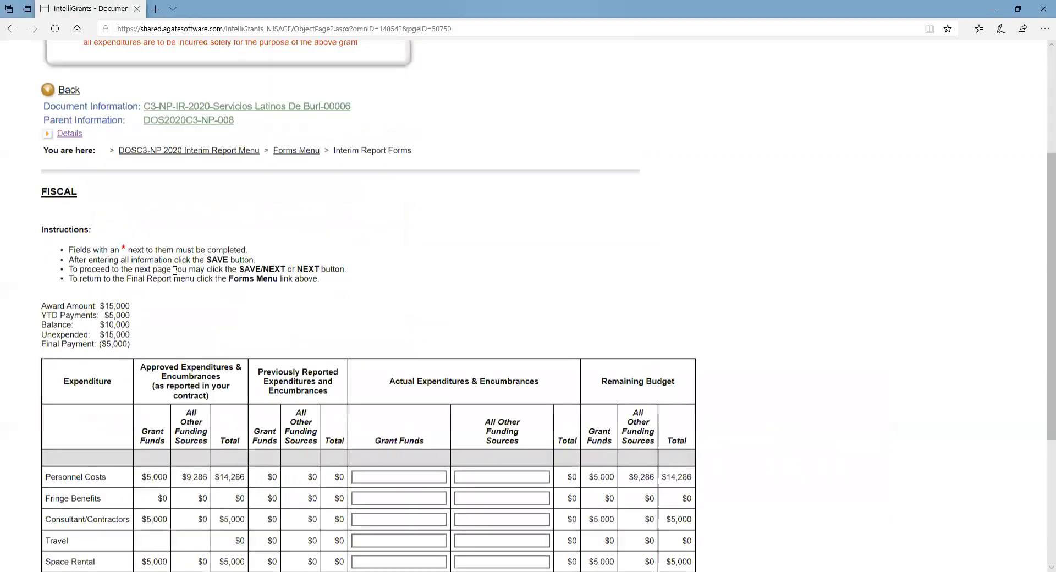
{"action": "left_click", "coordinate": [394, 271]}
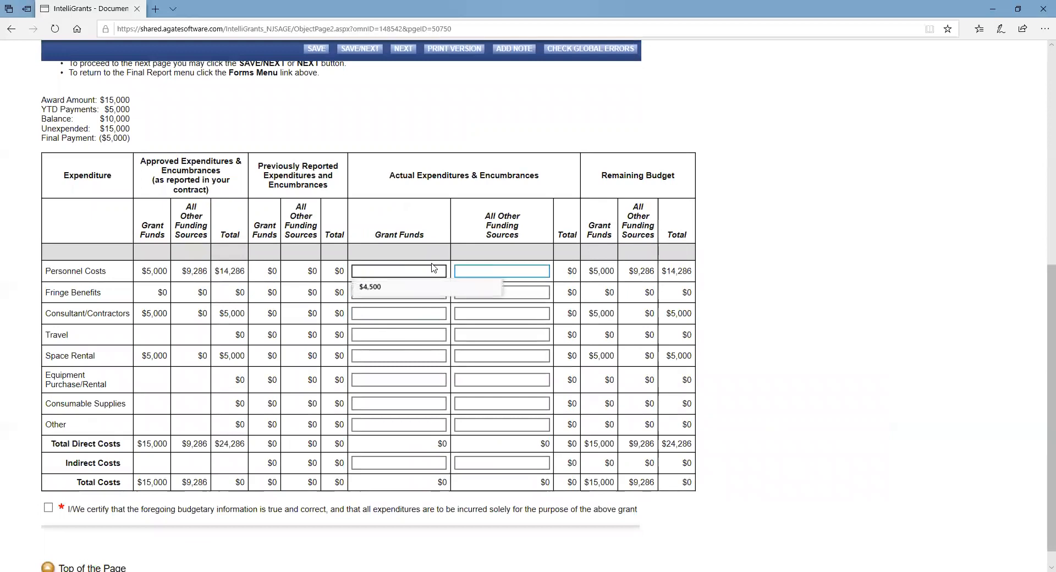
{"action": "type", "text": "1000"}
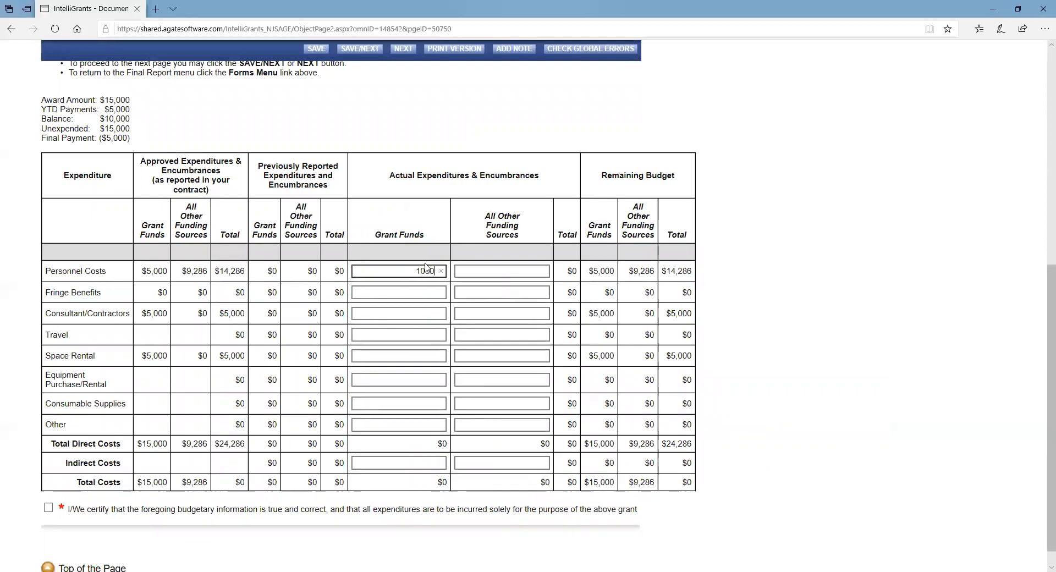
{"action": "key", "text": "Tab"}
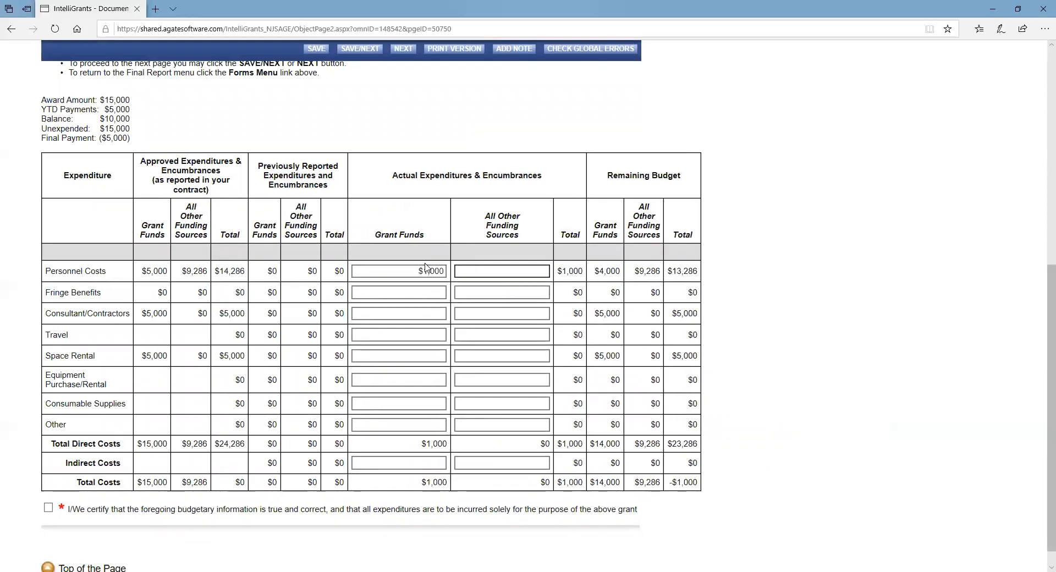
{"action": "type", "text": "3000"}
Enter 1000 as the actual grant funds for Space Rental and save the Fiscal form
{"action": "left_click", "coordinate": [428, 355]}
{"action": "left_click", "coordinate": [428, 356]}
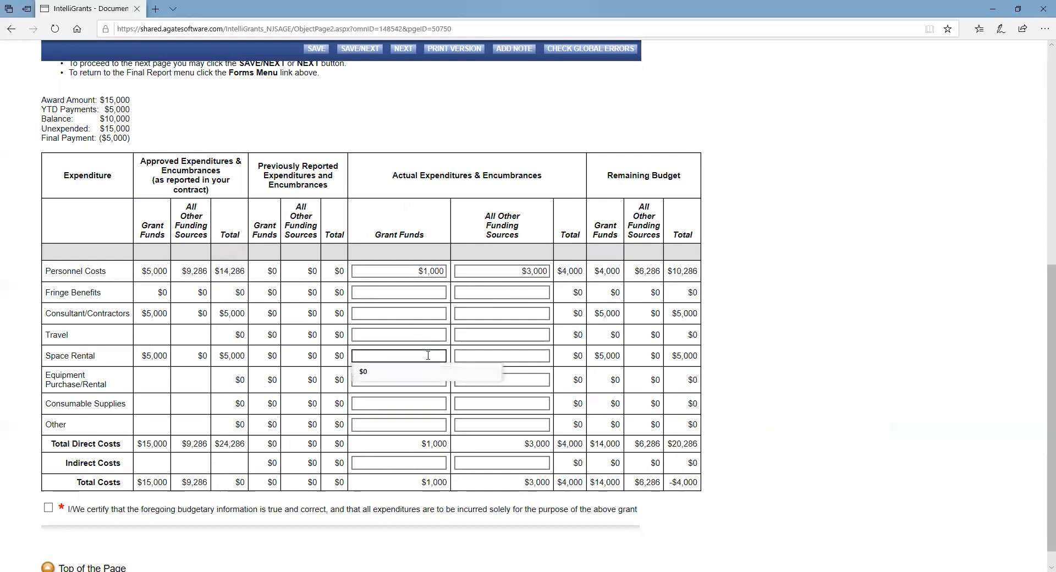
{"action": "type", "text": "1000"}
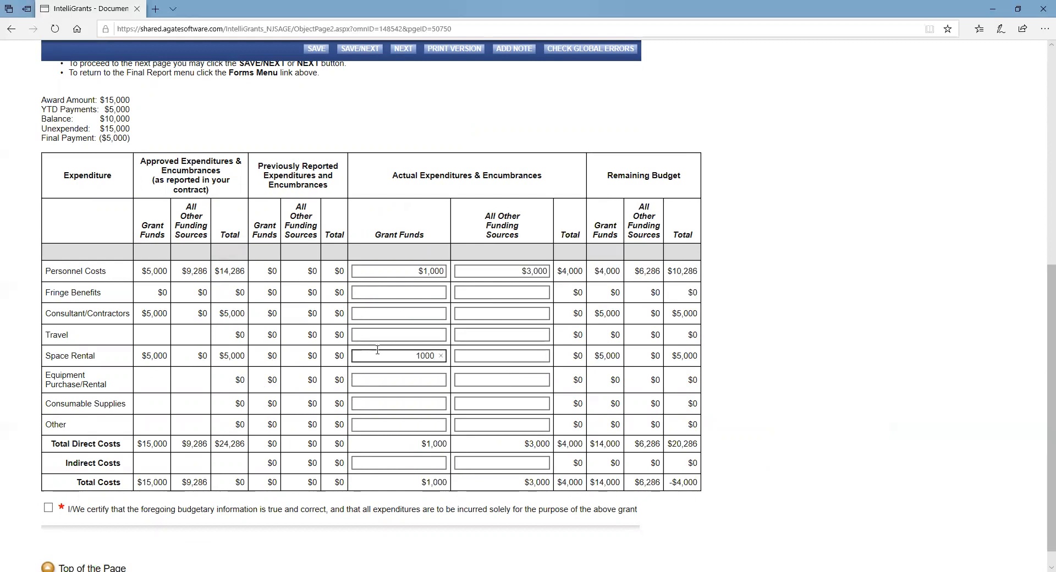
{"action": "left_click", "coordinate": [430, 314]}
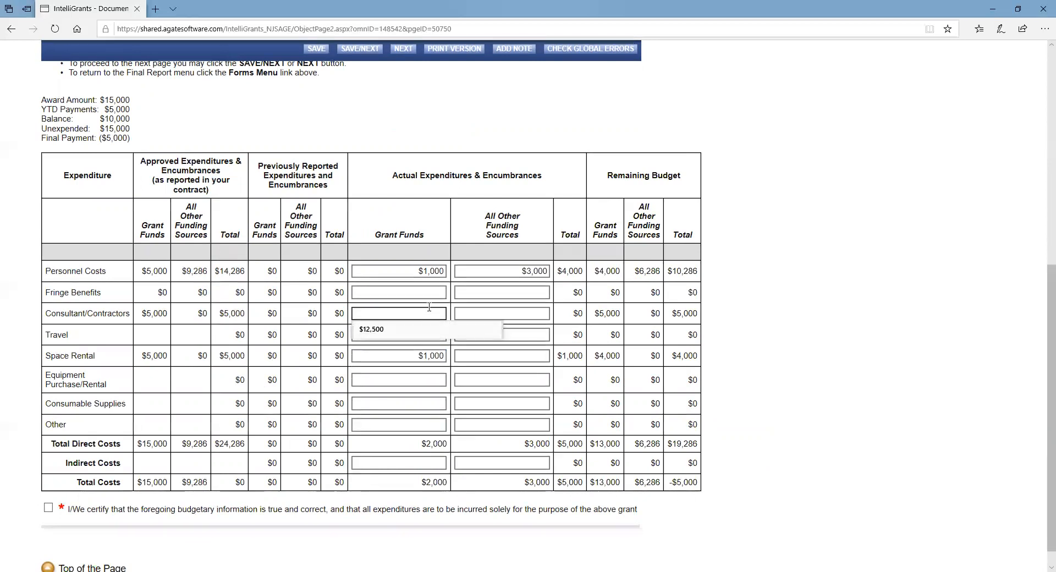
{"action": "left_click", "coordinate": [316, 49]}
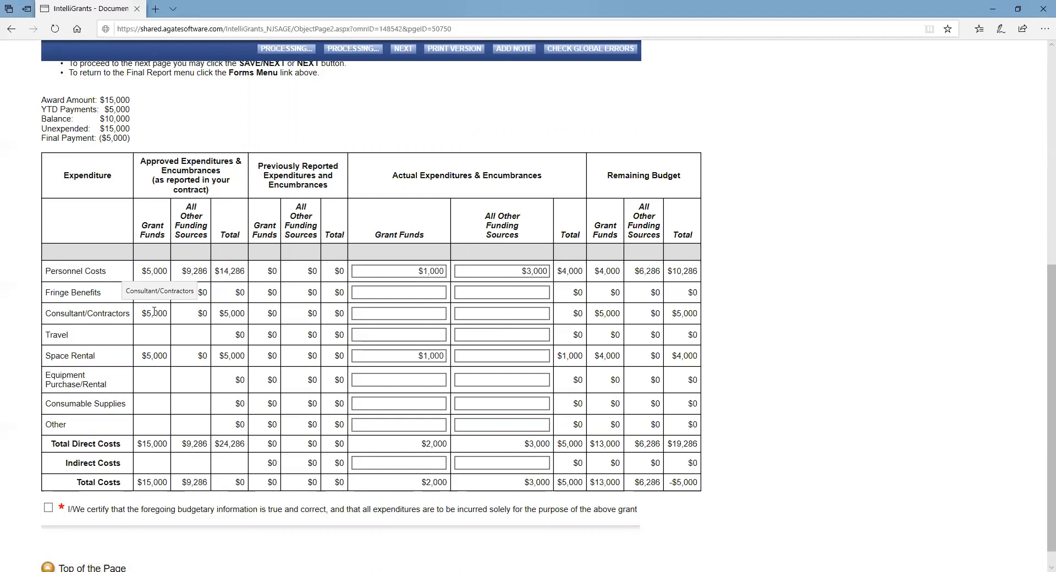
Open the Consultant/Contractor Services form and check the grant funds expended for the test service
{"action": "scroll", "coordinate": [154, 311], "scroll_direction": "up", "scroll_amount": 4}
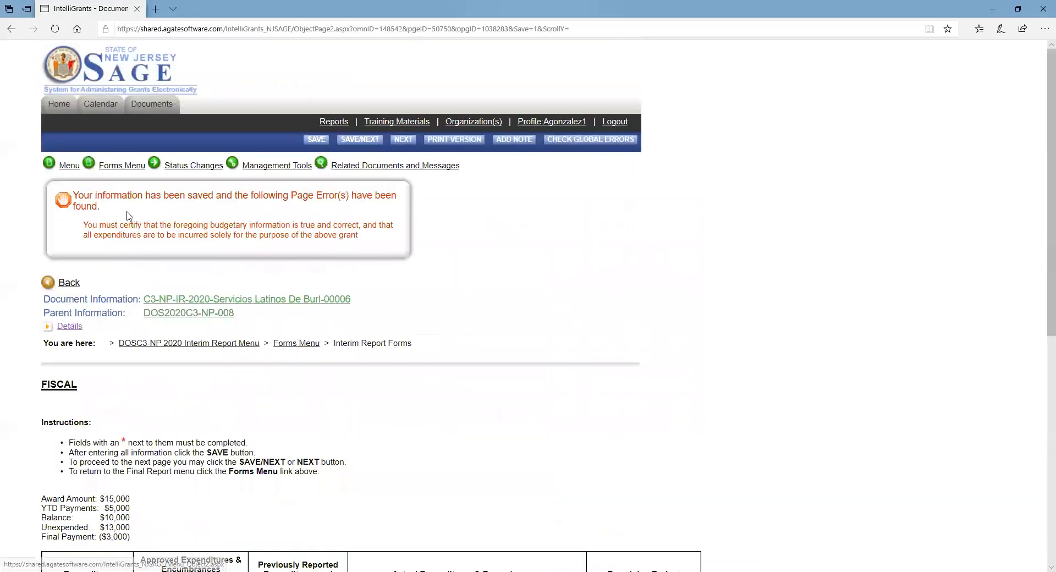
{"action": "mouse_move", "coordinate": [126, 172]}
{"action": "left_click", "coordinate": [146, 324]}
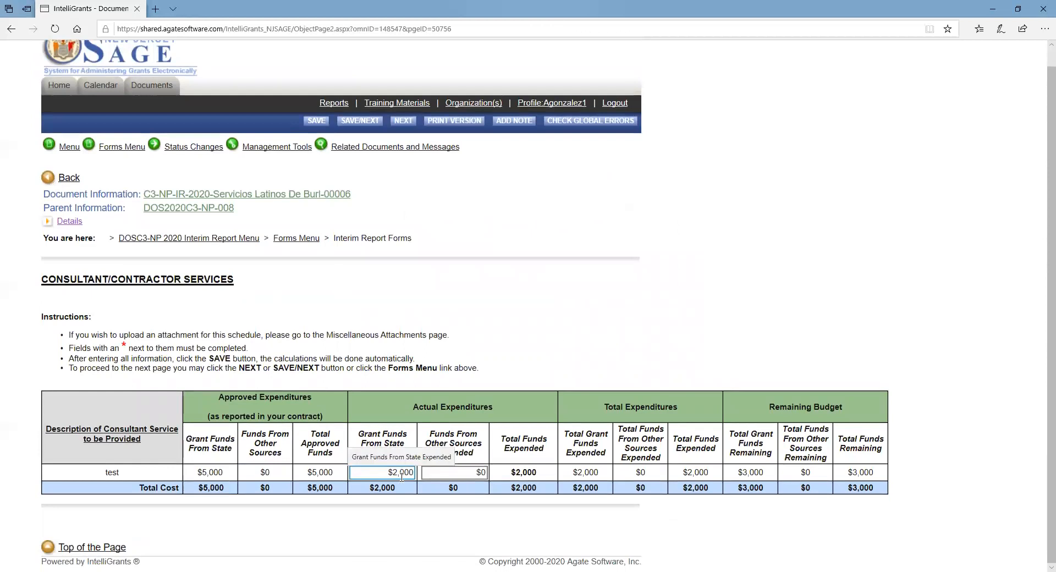
Return to the Fiscal form and enter 2000 as the actual grant funds for Consultant/Contractors
{"action": "left_click", "coordinate": [122, 147]}
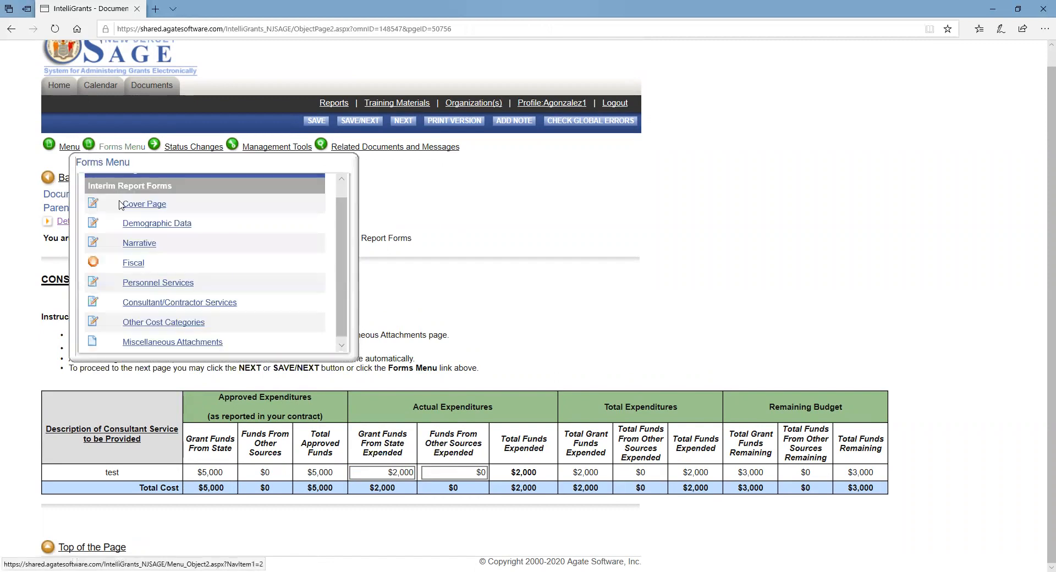
{"action": "left_click", "coordinate": [135, 264]}
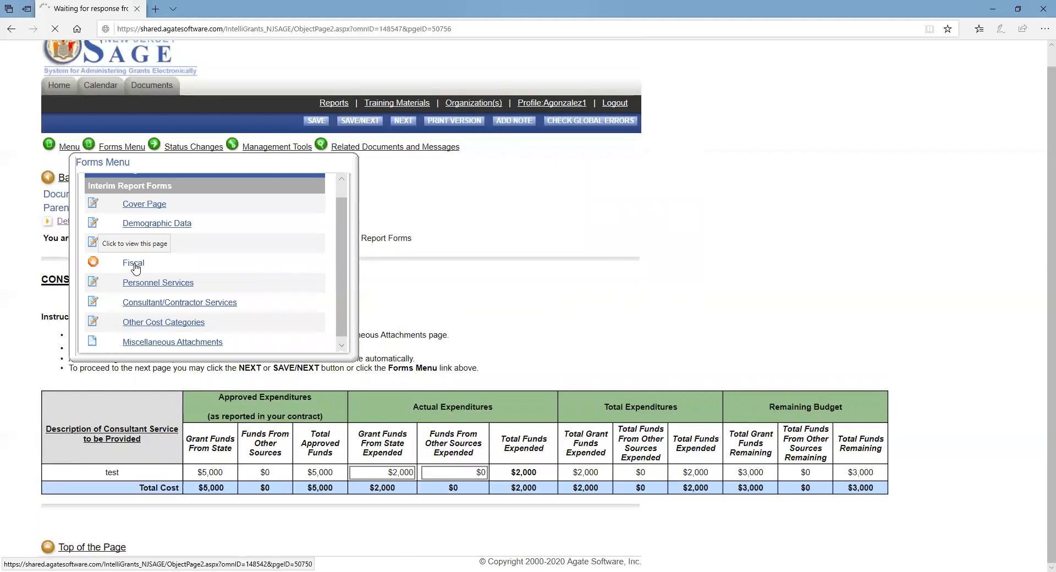
{"action": "scroll", "coordinate": [134, 267], "scroll_direction": "down", "scroll_amount": 7}
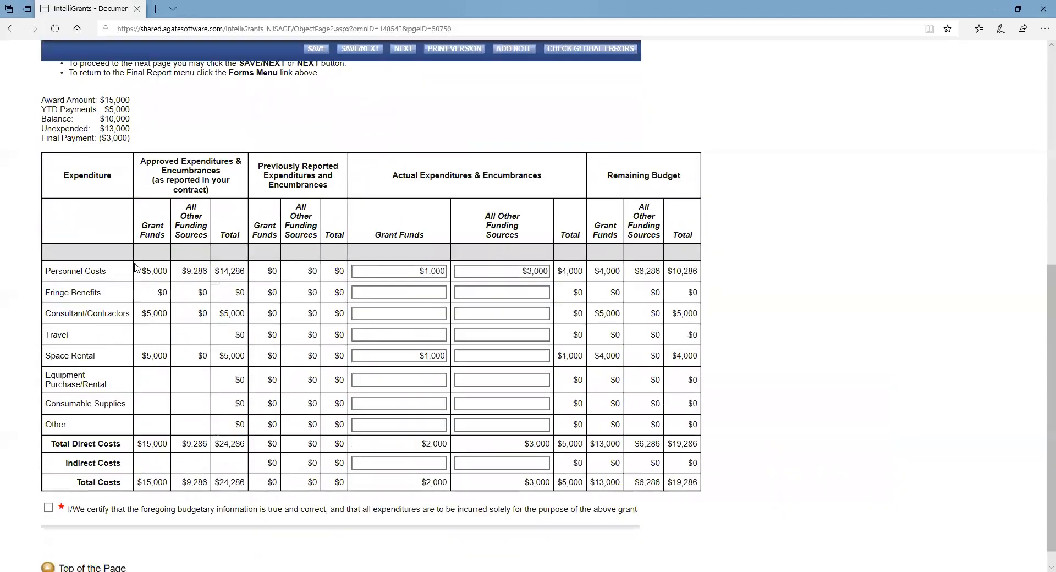
{"action": "left_click", "coordinate": [405, 312]}
{"action": "type", "text": "2000"}
{"action": "left_click", "coordinate": [752, 286]}
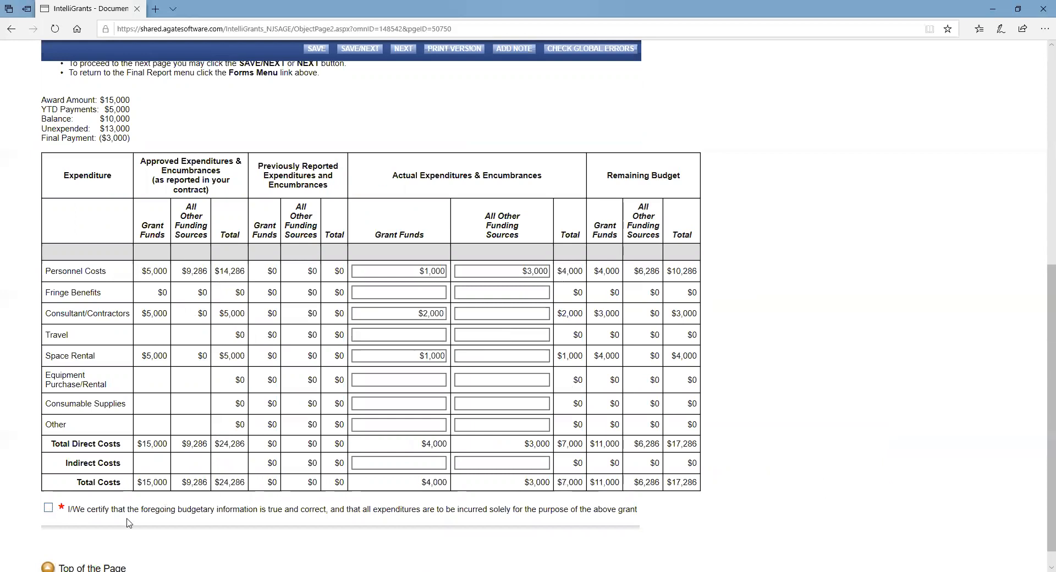
Certify that the budgetary information is true and correct, save the Fiscal form, and review its saved table
{"action": "left_click", "coordinate": [49, 509]}
{"action": "scroll", "coordinate": [220, 520], "scroll_direction": "up", "scroll_amount": 4}
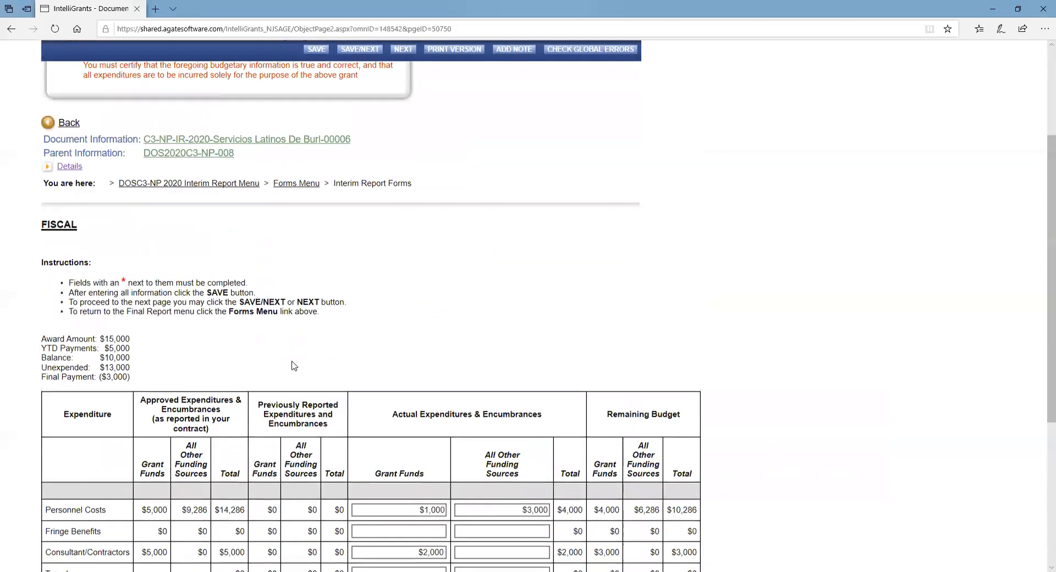
{"action": "left_click", "coordinate": [316, 49]}
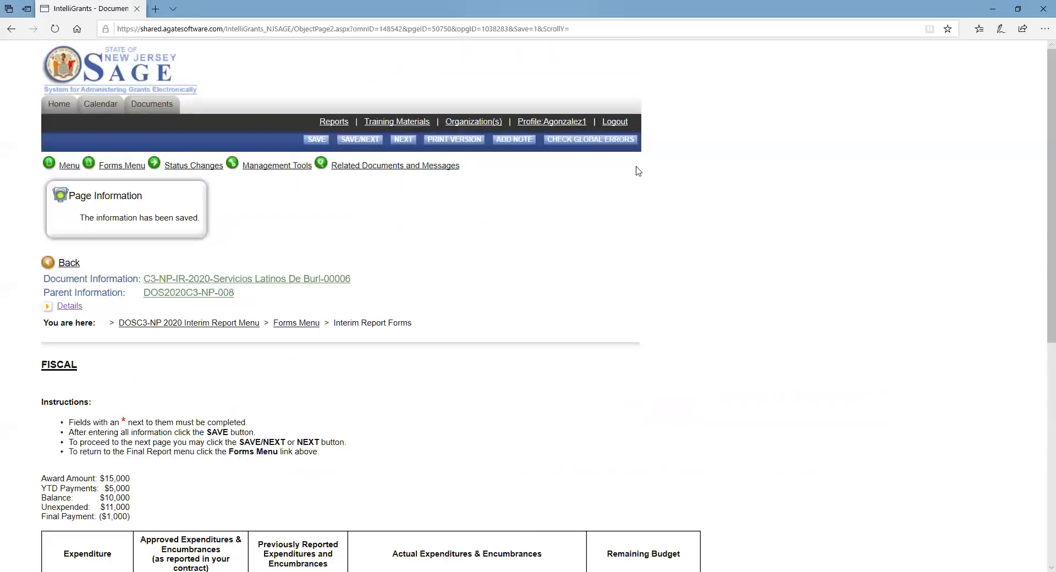
{"action": "scroll", "coordinate": [577, 181], "scroll_direction": "down", "scroll_amount": 10}
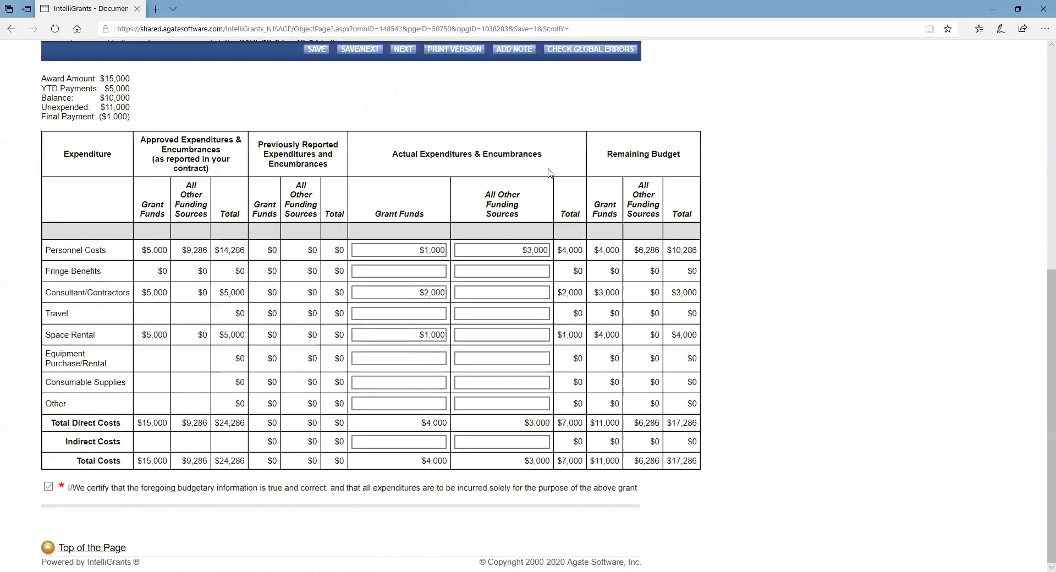
{"action": "scroll", "coordinate": [550, 173], "scroll_direction": "up", "scroll_amount": 7}
{"action": "scroll", "coordinate": [550, 173], "scroll_direction": "up", "scroll_amount": 2}
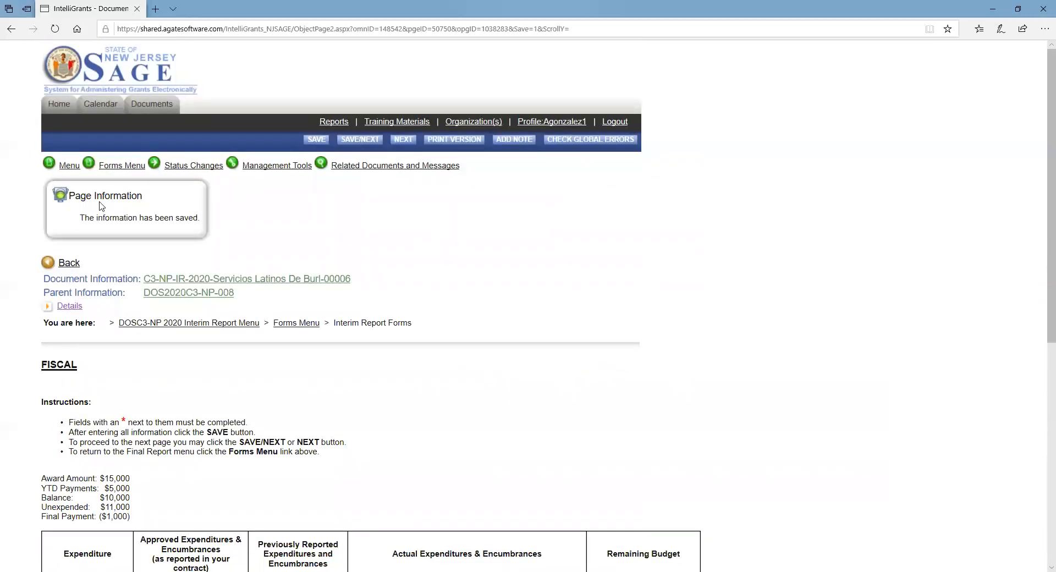
Open the Miscellaneous Attachments form and look over its upload instructions and attachment fields
{"action": "left_click", "coordinate": [122, 165]}
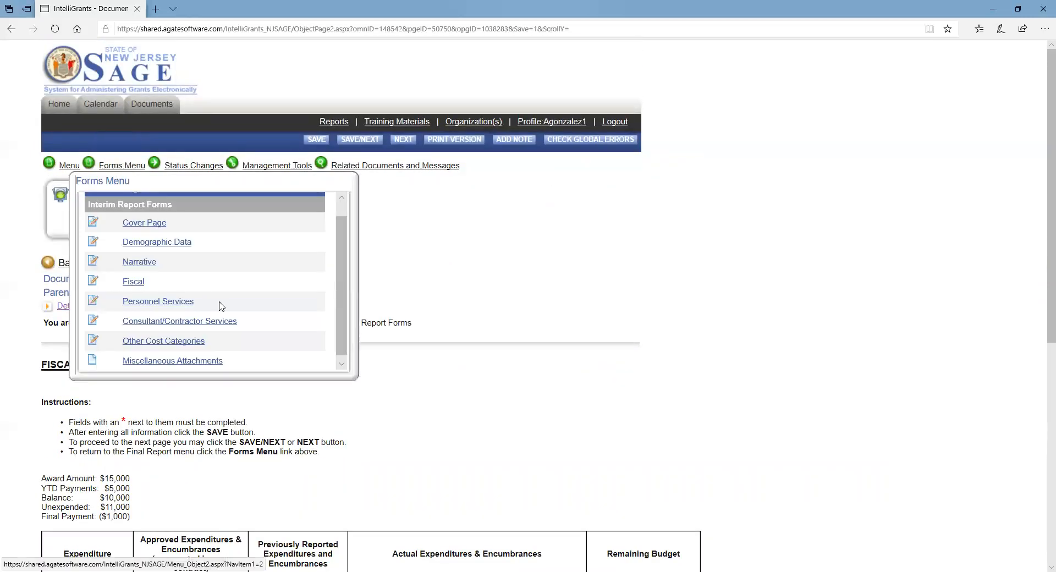
{"action": "left_click", "coordinate": [160, 362]}
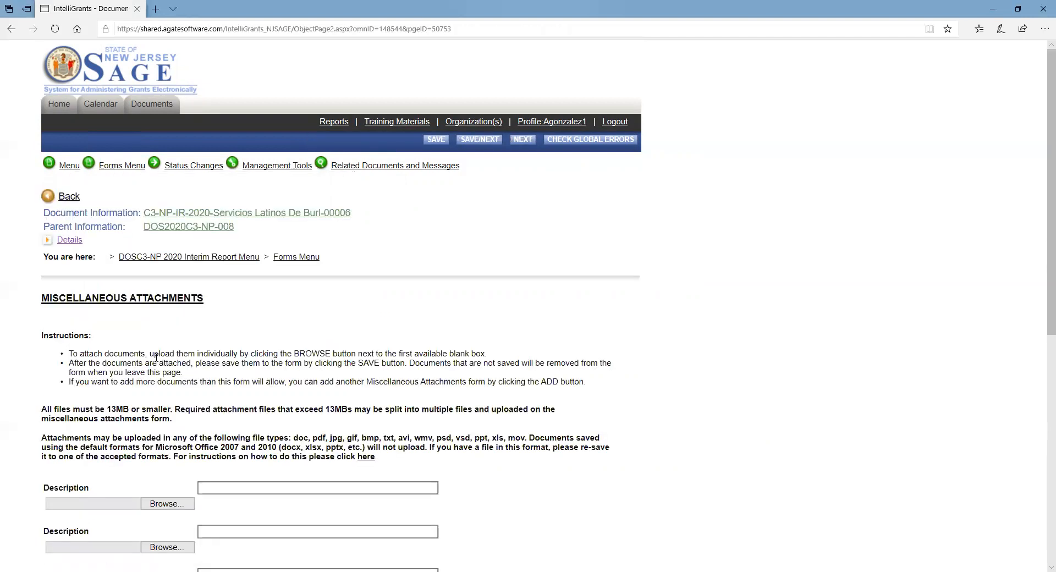
{"action": "scroll", "coordinate": [393, 397], "scroll_direction": "down", "scroll_amount": 4}
{"action": "scroll", "coordinate": [394, 397], "scroll_direction": "up", "scroll_amount": 2}
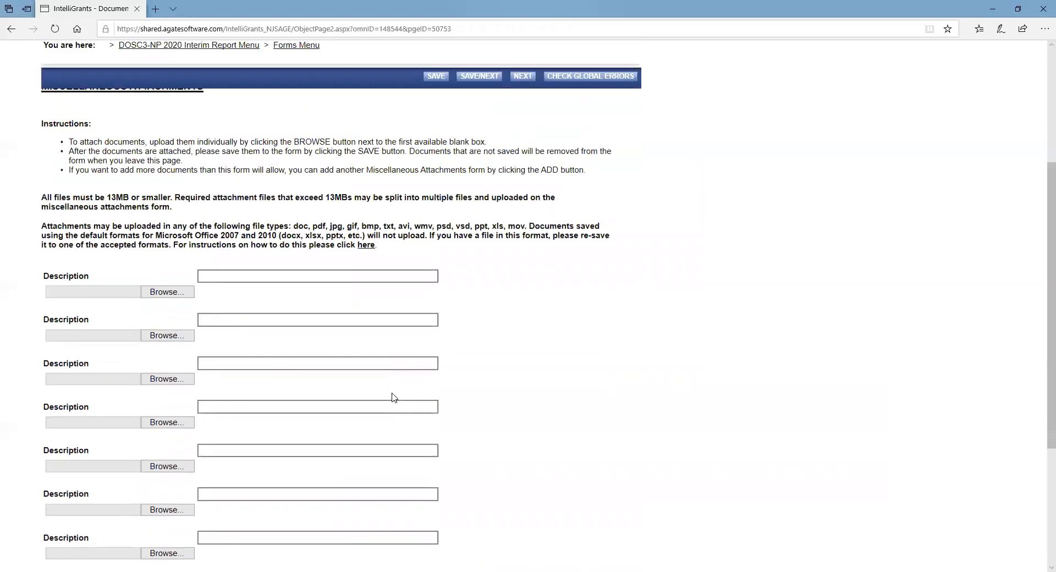
{"action": "scroll", "coordinate": [394, 397], "scroll_direction": "down", "scroll_amount": 5}
{"action": "scroll", "coordinate": [394, 397], "scroll_direction": "up", "scroll_amount": 2}
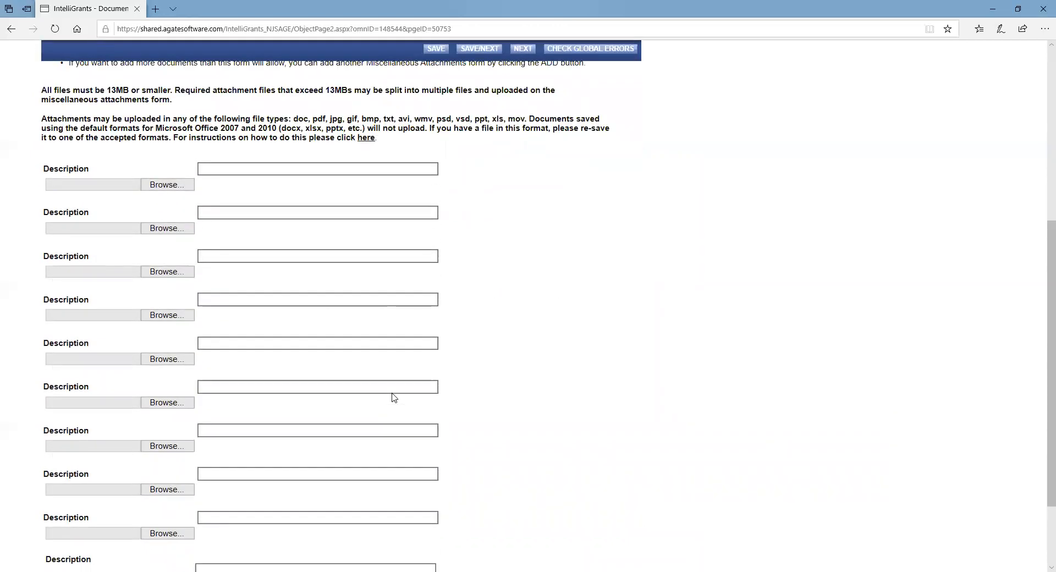
Examine the miscellaneous attachment file rules and upload fields, and check the status of each form in the interim report's forms list
{"action": "scroll", "coordinate": [394, 397], "scroll_direction": "down", "scroll_amount": 3}
{"action": "scroll", "coordinate": [394, 395], "scroll_direction": "up", "scroll_amount": 4}
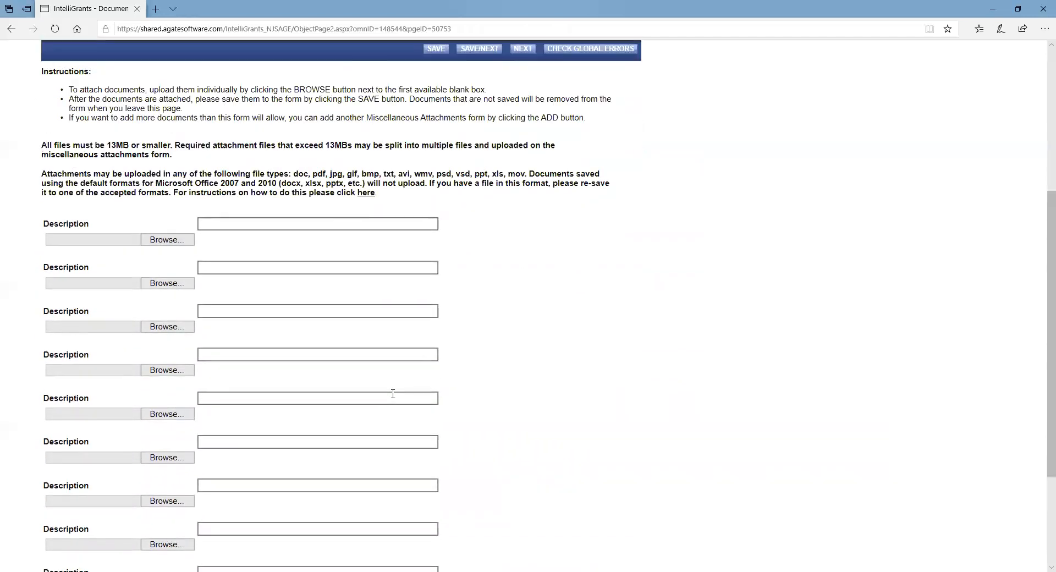
{"action": "scroll", "coordinate": [393, 394], "scroll_direction": "up", "scroll_amount": 5}
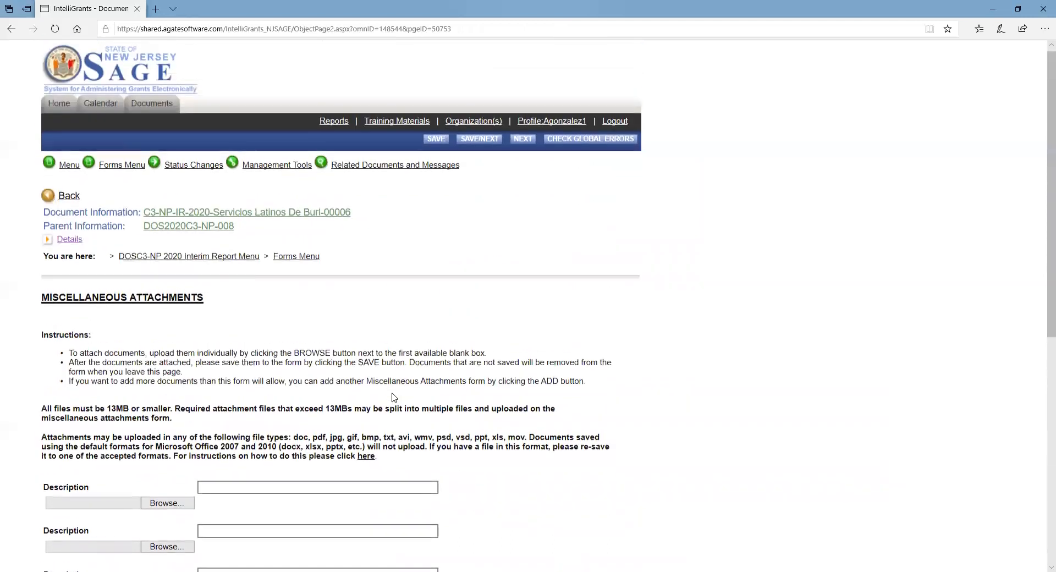
{"action": "scroll", "coordinate": [392, 395], "scroll_direction": "down", "scroll_amount": 4}
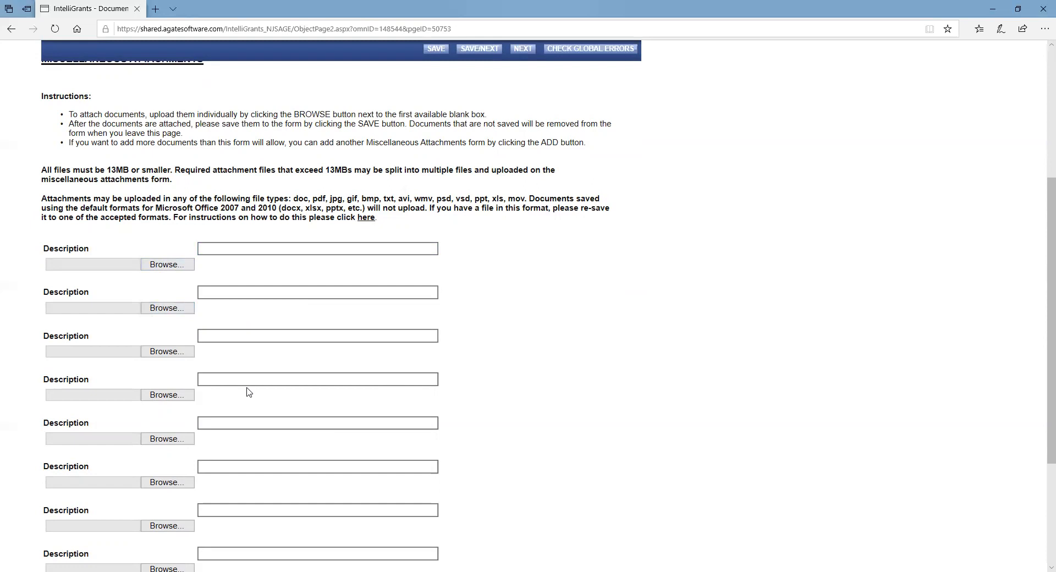
{"action": "scroll", "coordinate": [249, 392], "scroll_direction": "up", "scroll_amount": 4}
{"action": "scroll", "coordinate": [249, 392], "scroll_direction": "down", "scroll_amount": 7}
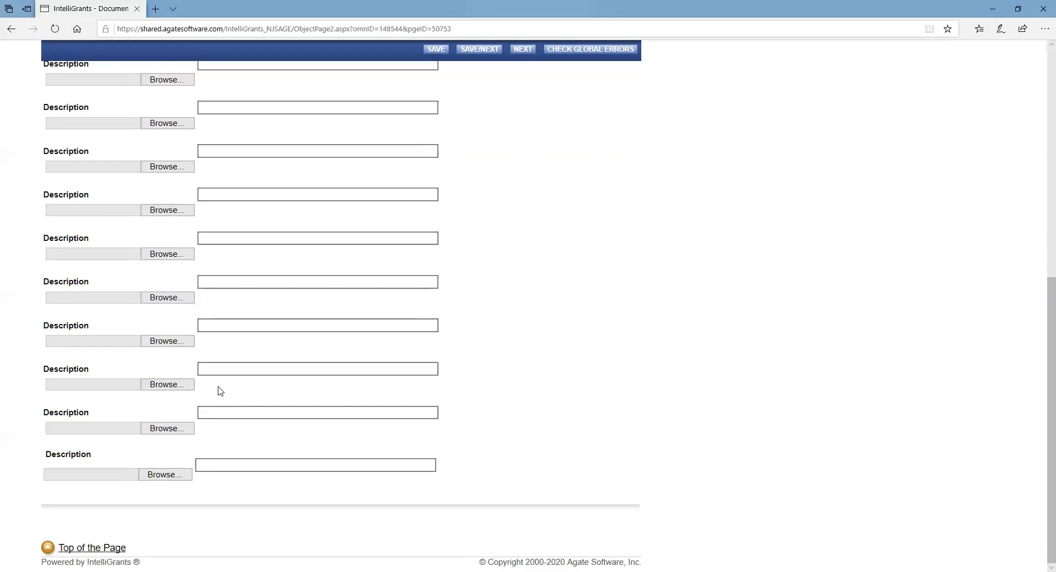
{"action": "scroll", "coordinate": [220, 391], "scroll_direction": "up", "scroll_amount": 15}
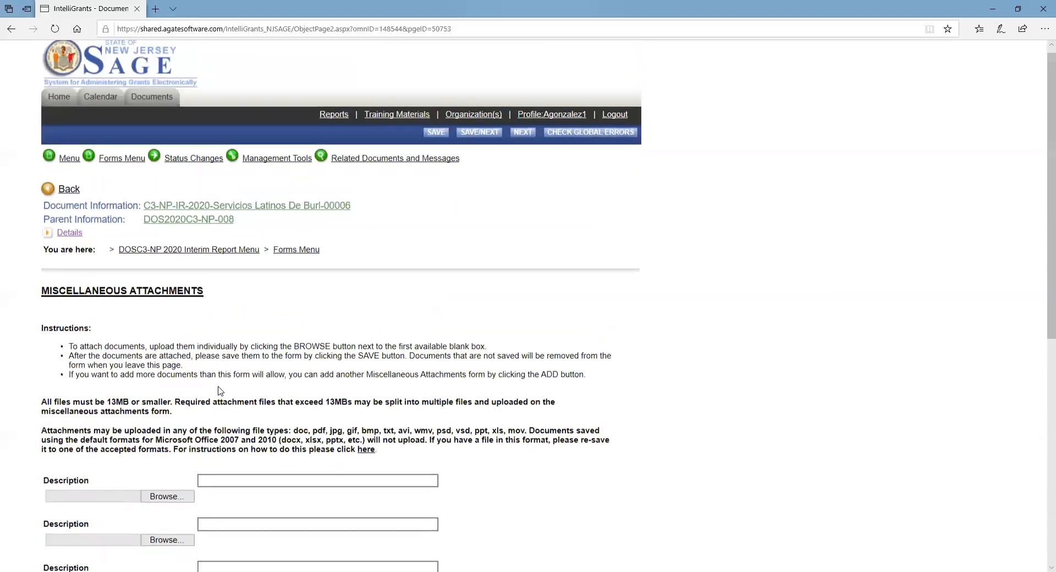
{"action": "left_click", "coordinate": [122, 165]}
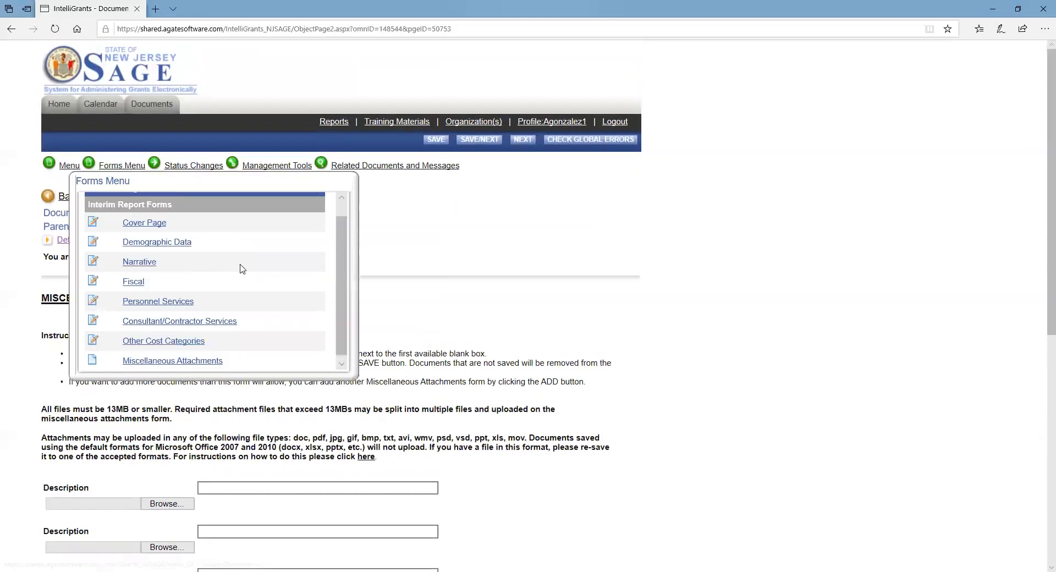
{"action": "left_click_drag", "start_coordinate": [347, 240], "coordinate": [344, 207]}
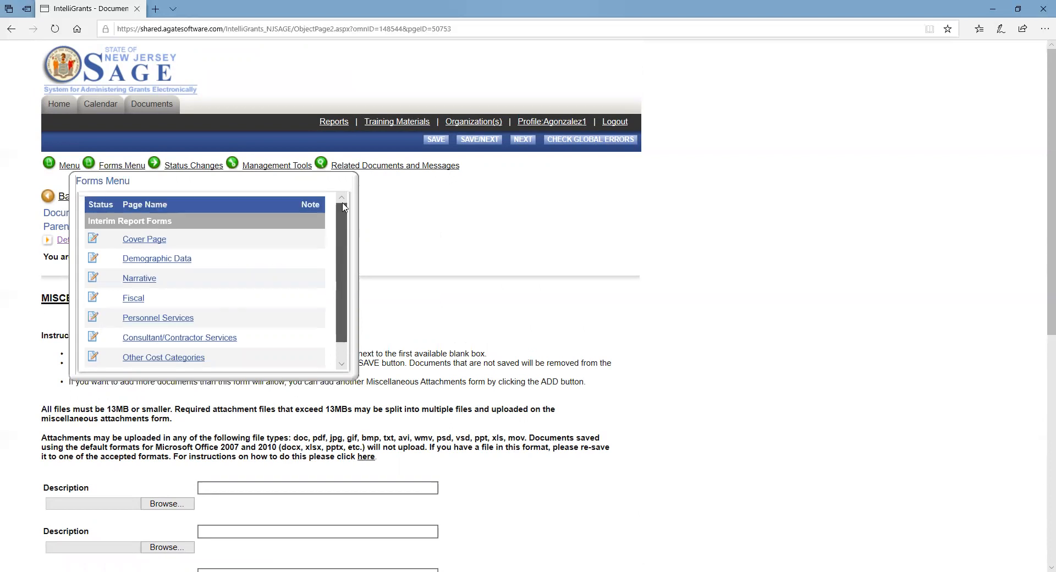
Change the report's status to INTERIM REPORT SUBMITTED and agree to the submission without adding notes
{"action": "left_click", "coordinate": [187, 168]}
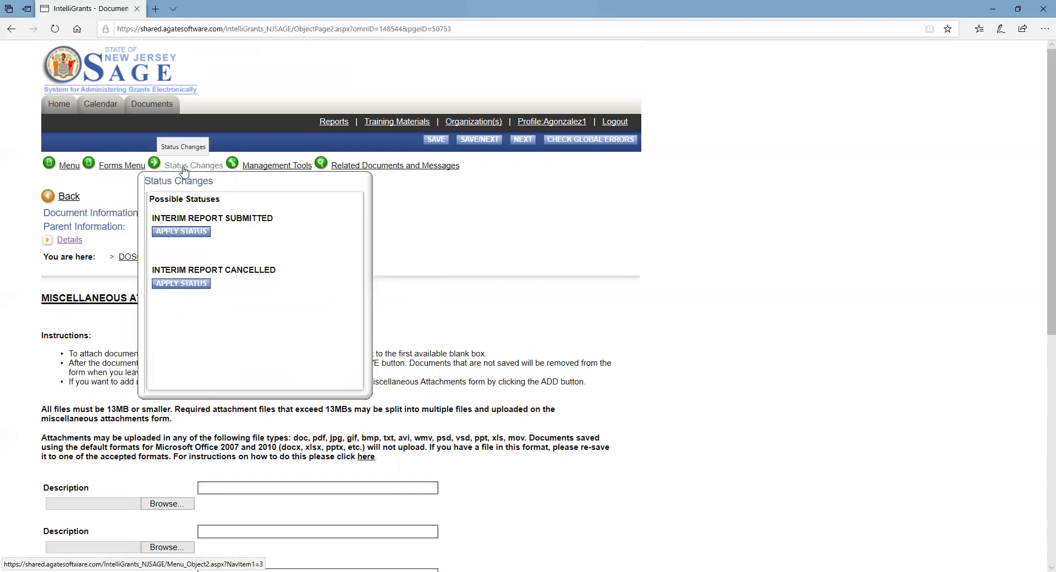
{"action": "left_click", "coordinate": [180, 232]}
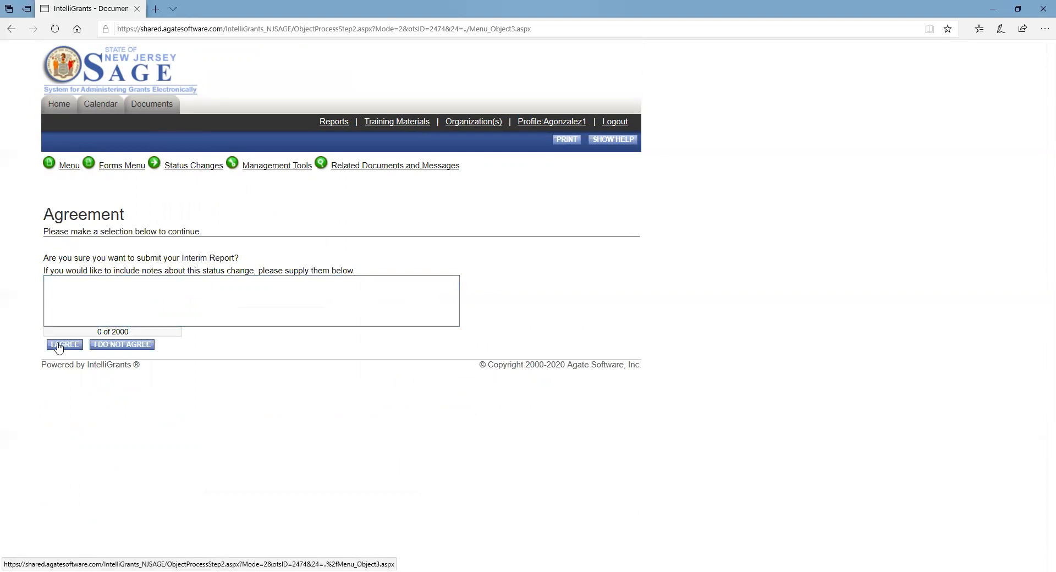
{"action": "left_click", "coordinate": [59, 346]}
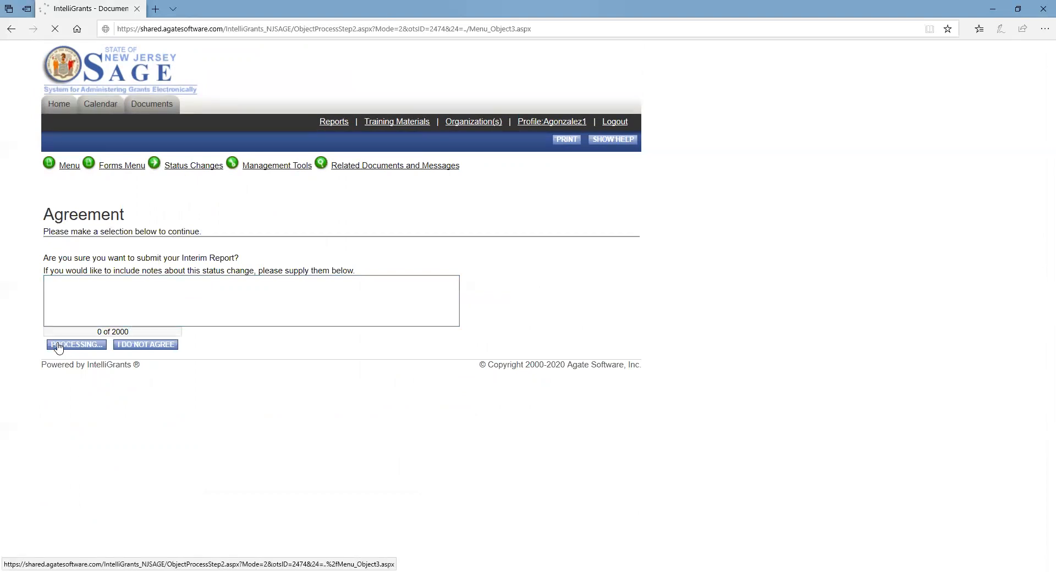